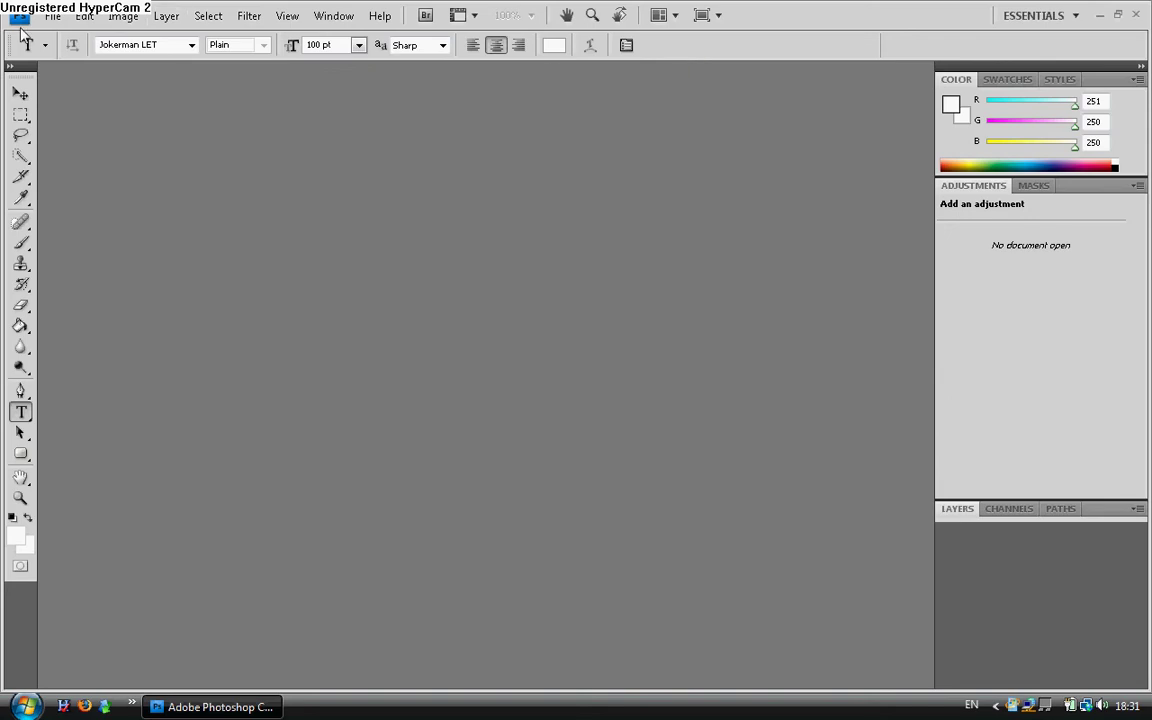
Create a new white 1000 × 200 px document and briefly view its channels
left_click(80, 17)
mouse_move(55, 20)
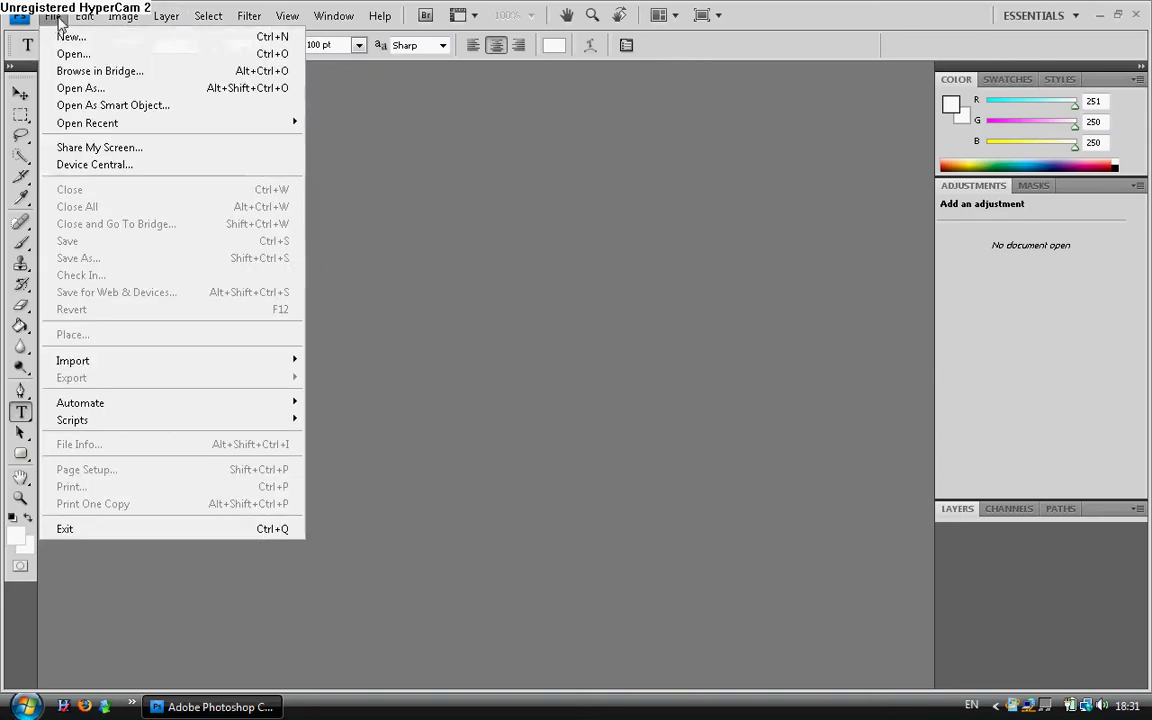
left_click(70, 36)
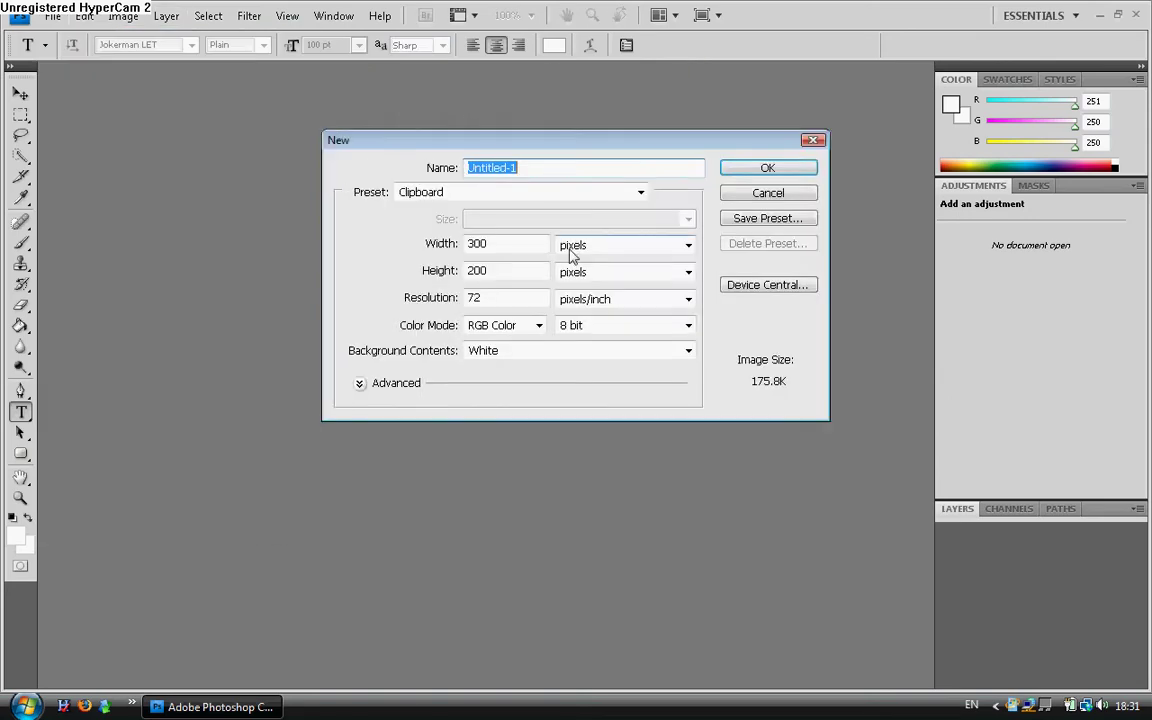
left_click(506, 247)
left_click_drag(506, 247, 298, 247)
type("1000")
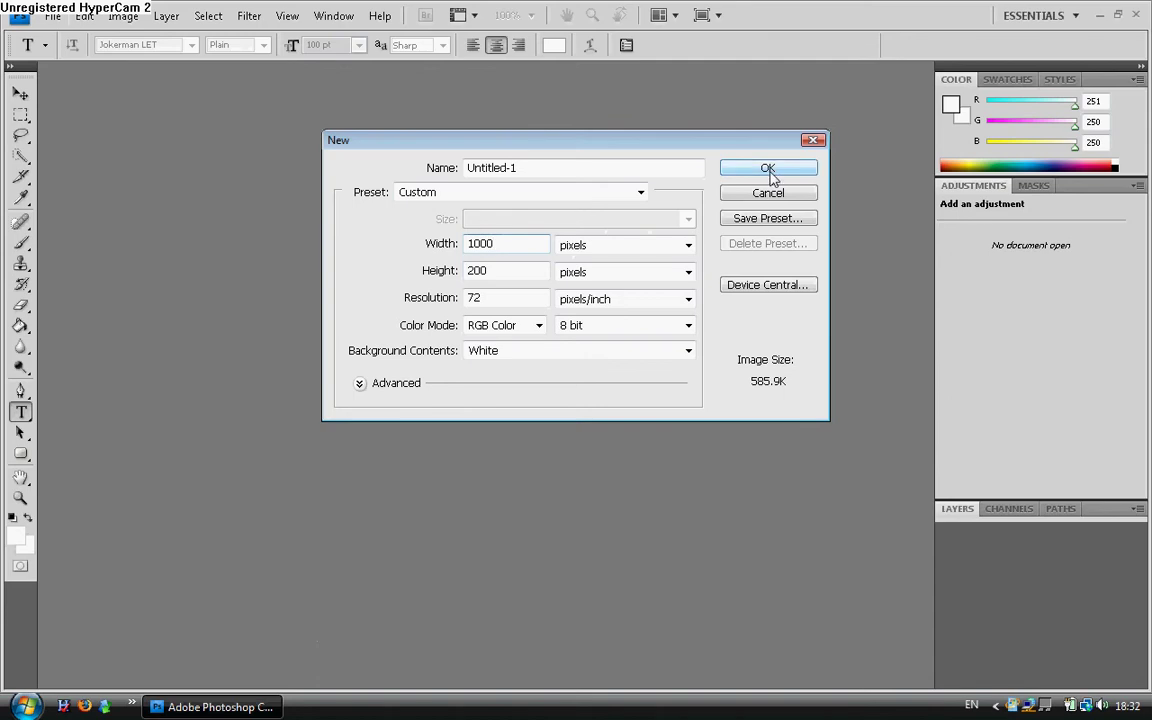
left_click(767, 168)
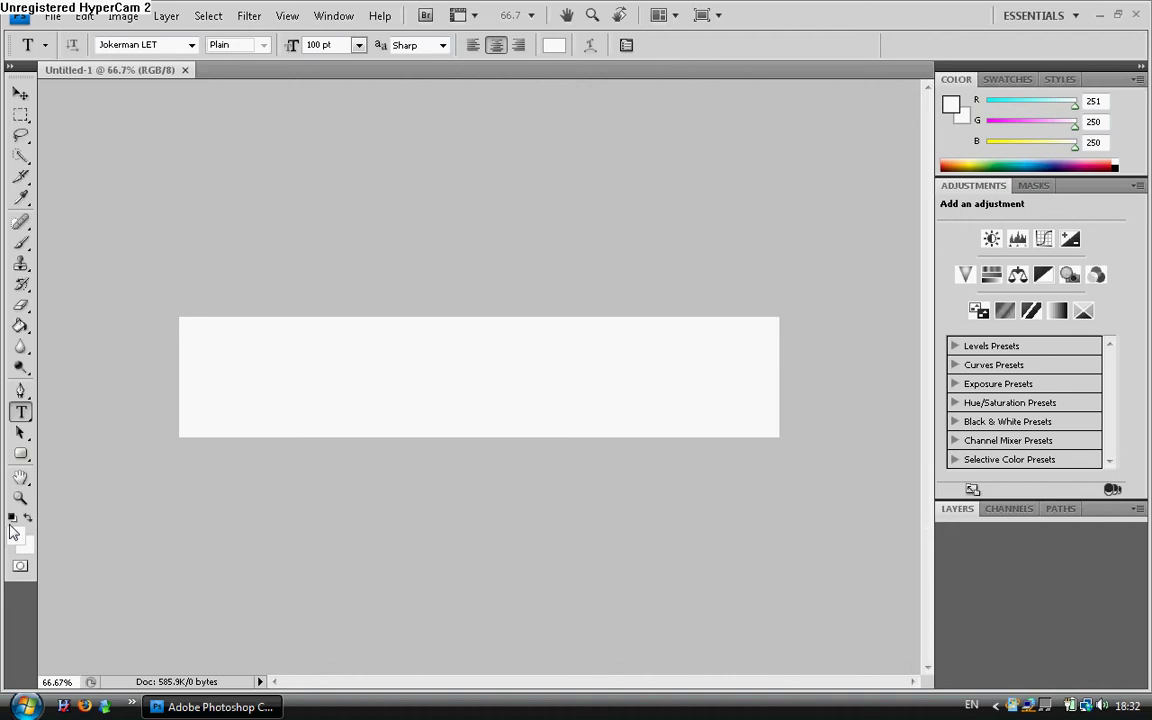
left_click(1010, 510)
left_click(958, 509)
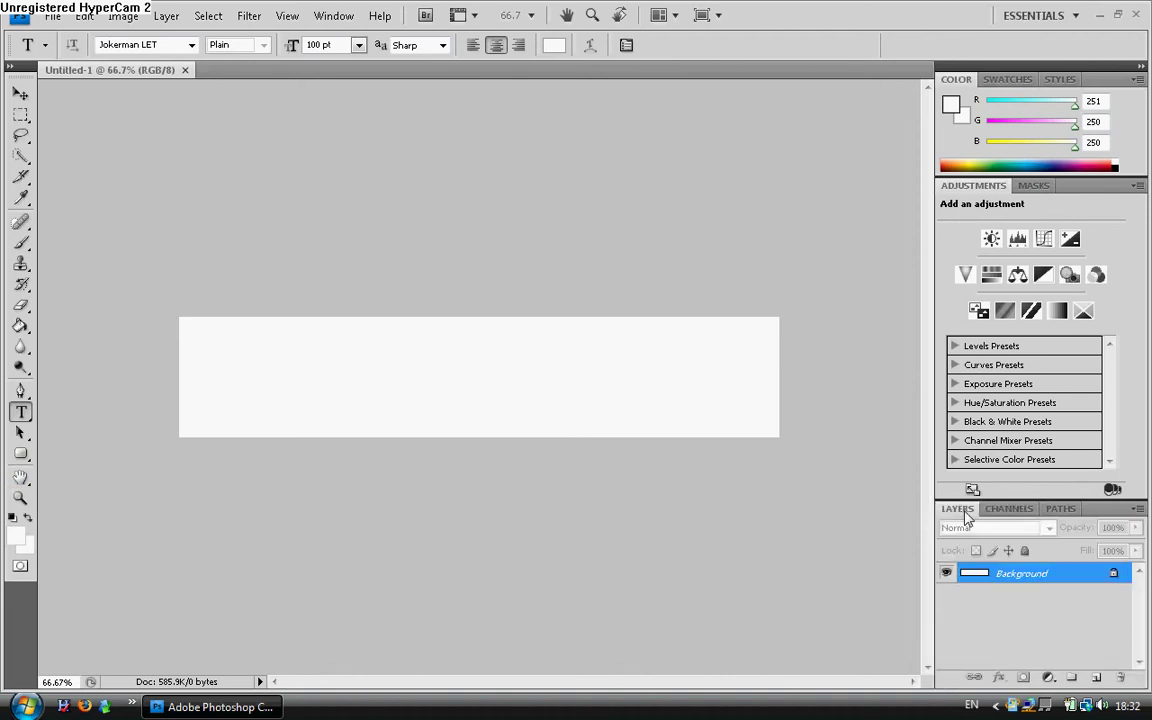
Duplicate the Background layer as Background copy
right_click(1082, 575)
left_click(998, 445)
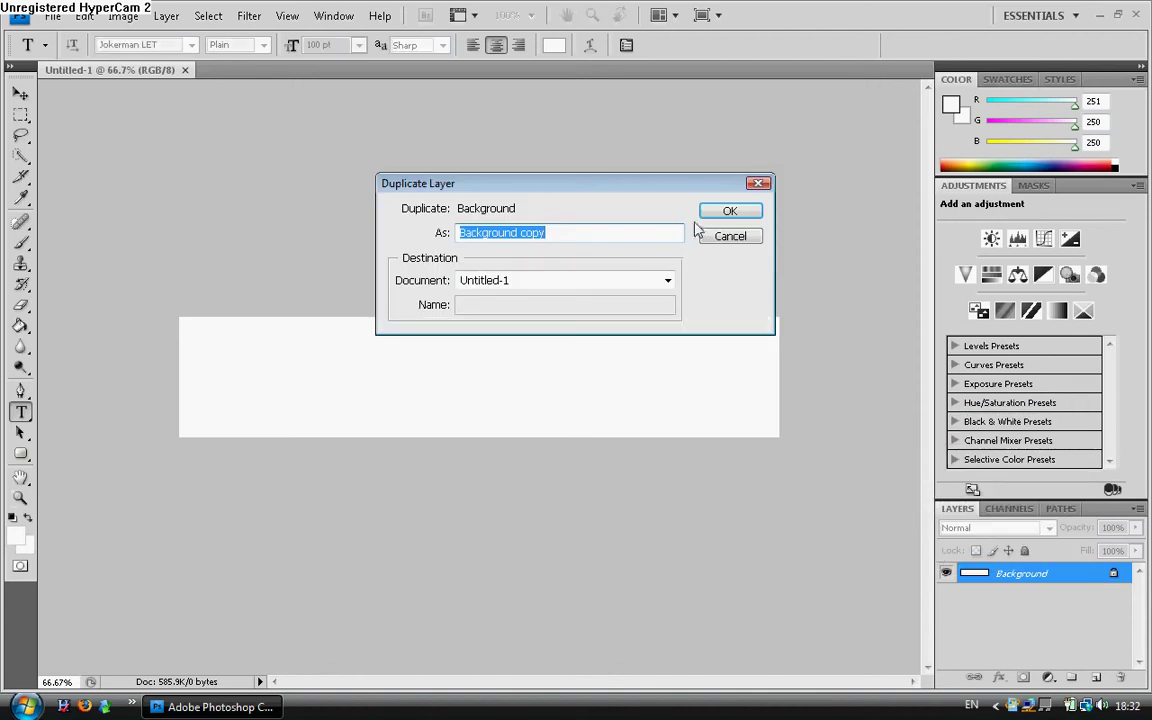
left_click(738, 212)
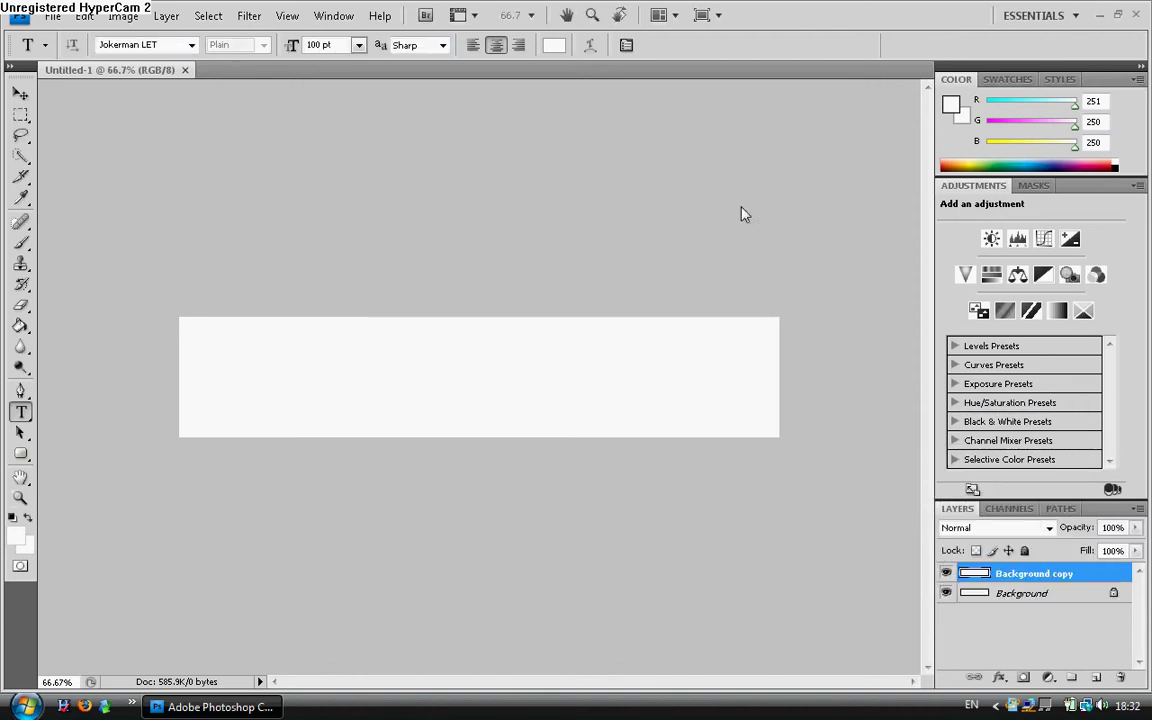
Give Background copy a Gradient Overlay using the dark-teal RoboHelp CS3 gradient
double_click(1101, 574)
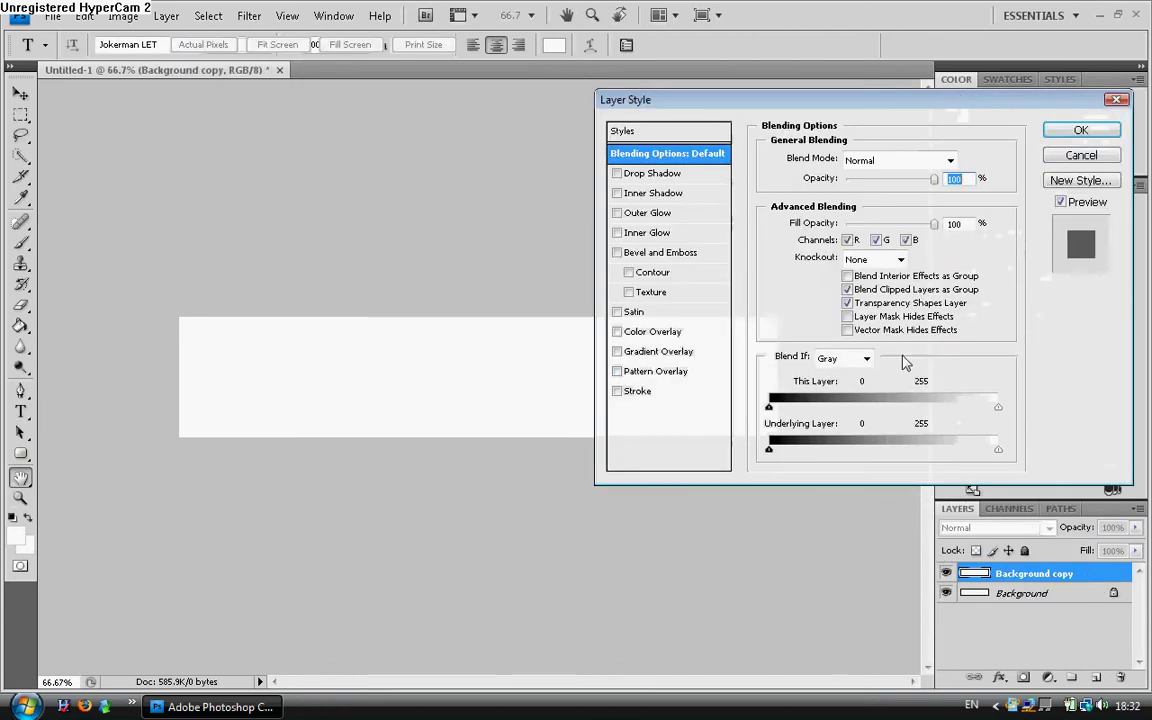
left_click(618, 353)
left_click(660, 352)
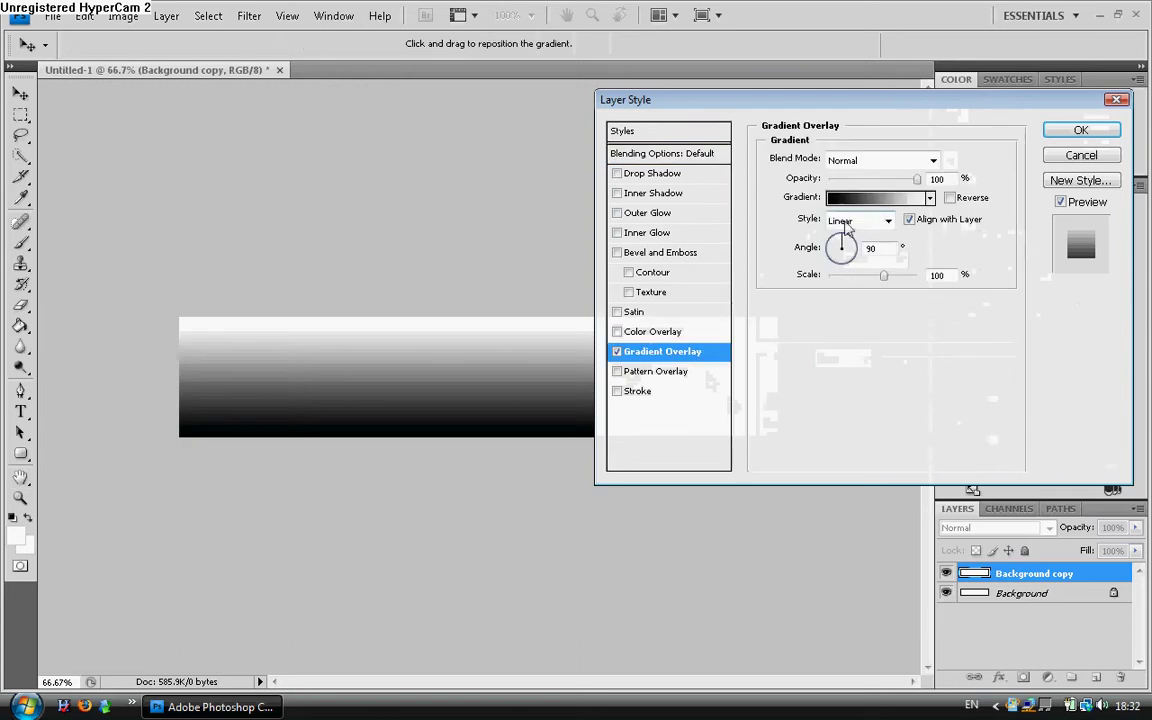
left_click(872, 197)
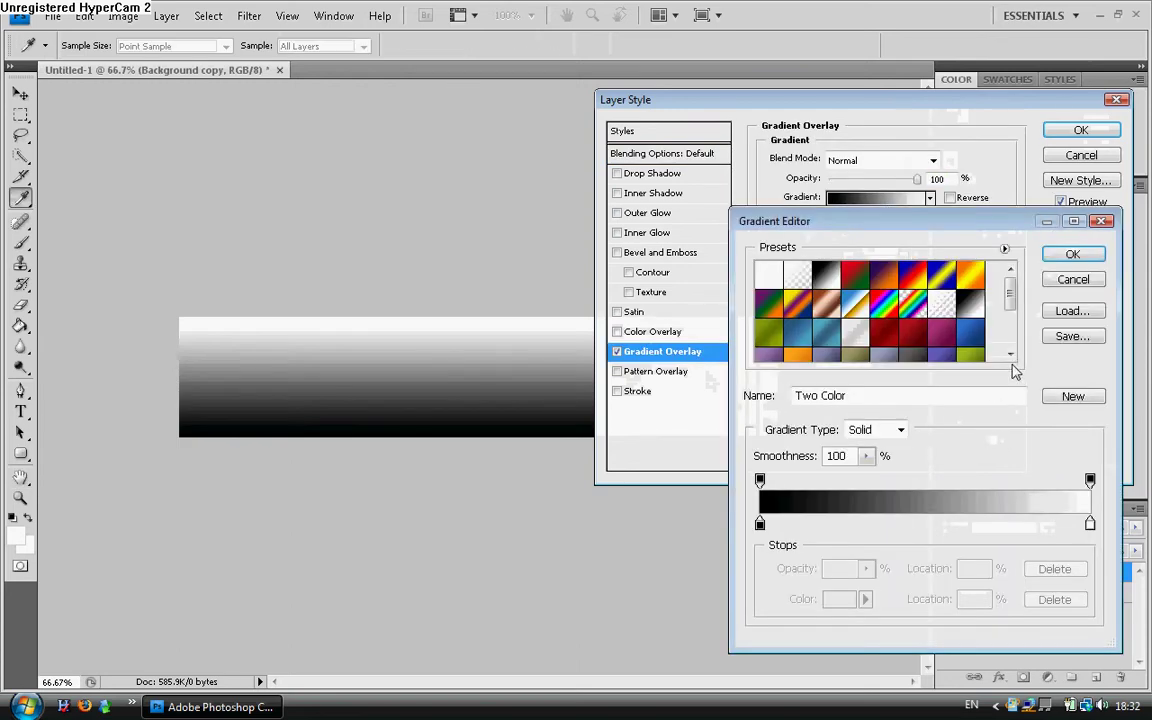
left_click(1008, 356)
left_click(1008, 356)
left_click(1009, 355)
left_click(970, 322)
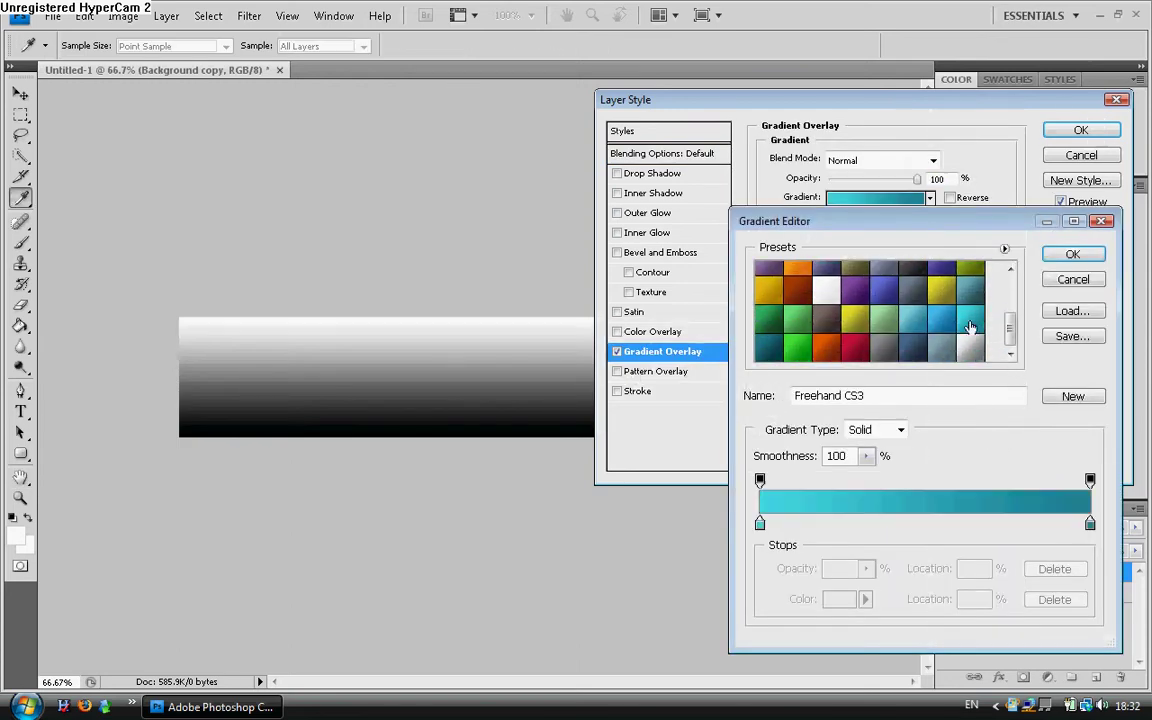
left_click(789, 348)
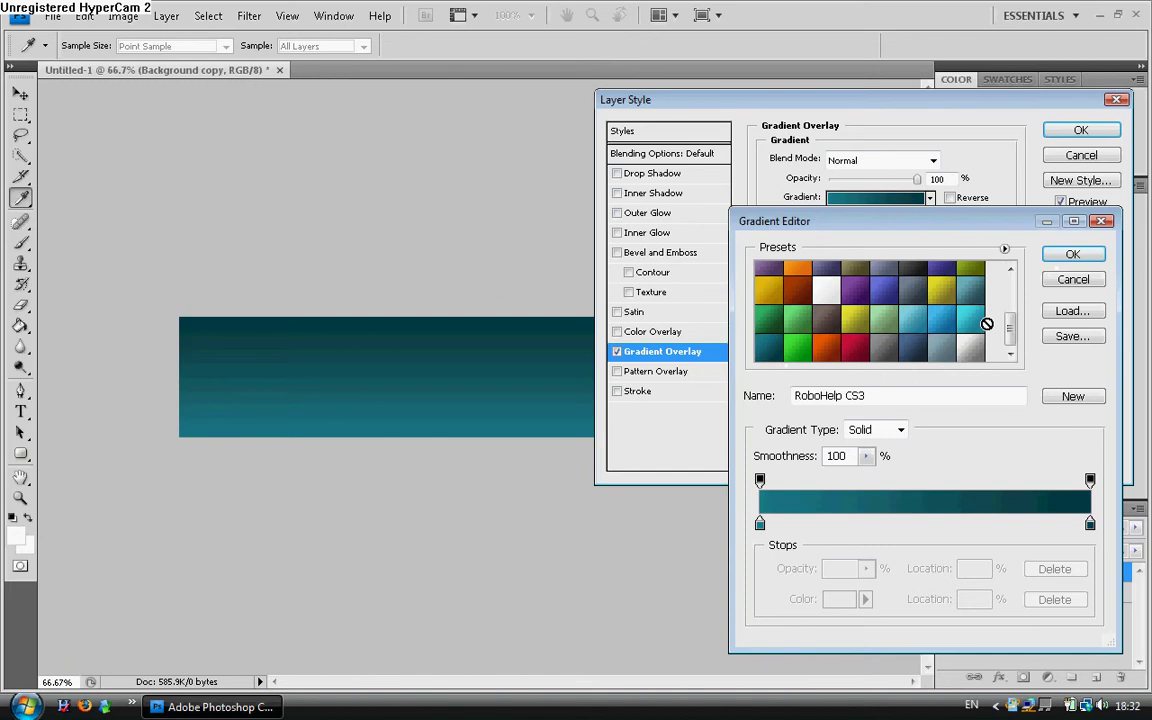
left_click(1074, 256)
left_click(1083, 130)
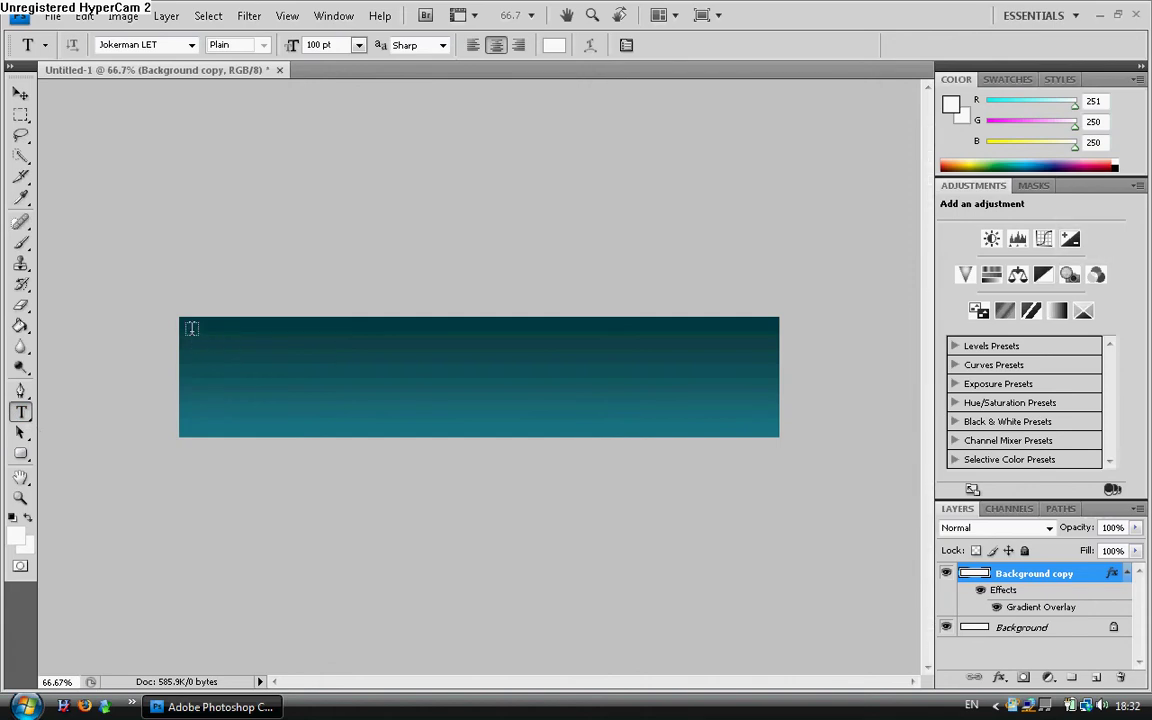
Type 'Sample Web Banner' in a text box across the top of the banner
left_click_drag(191, 331, 763, 424)
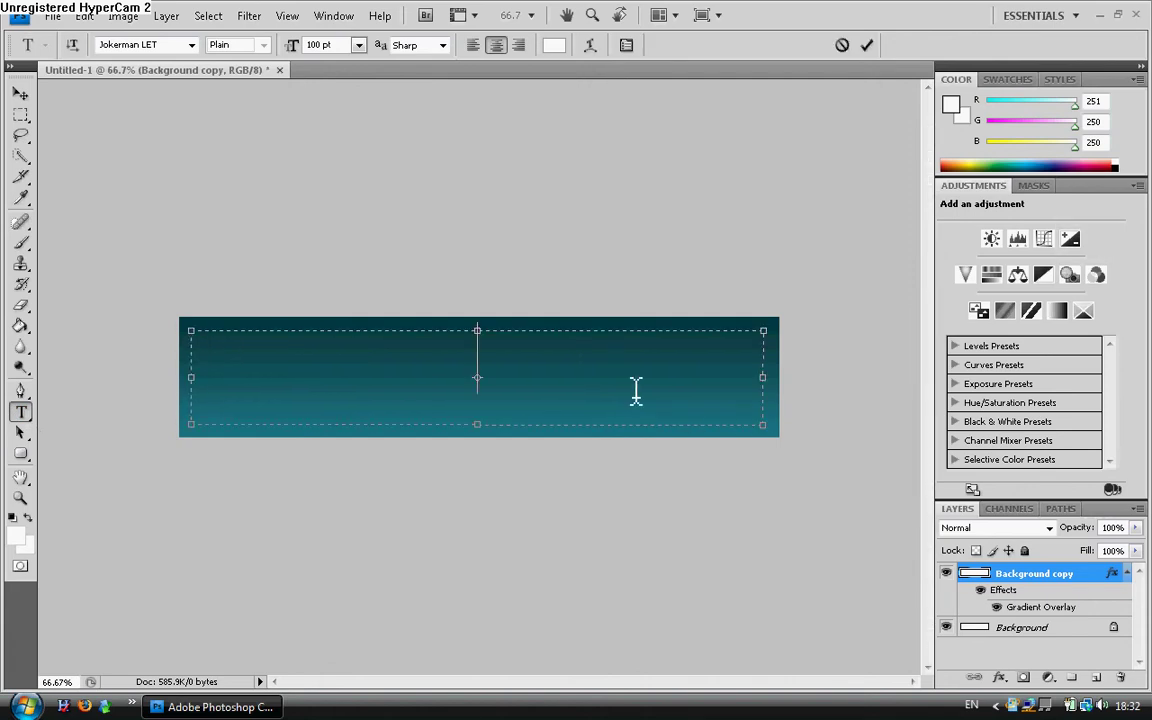
type("Sampl")
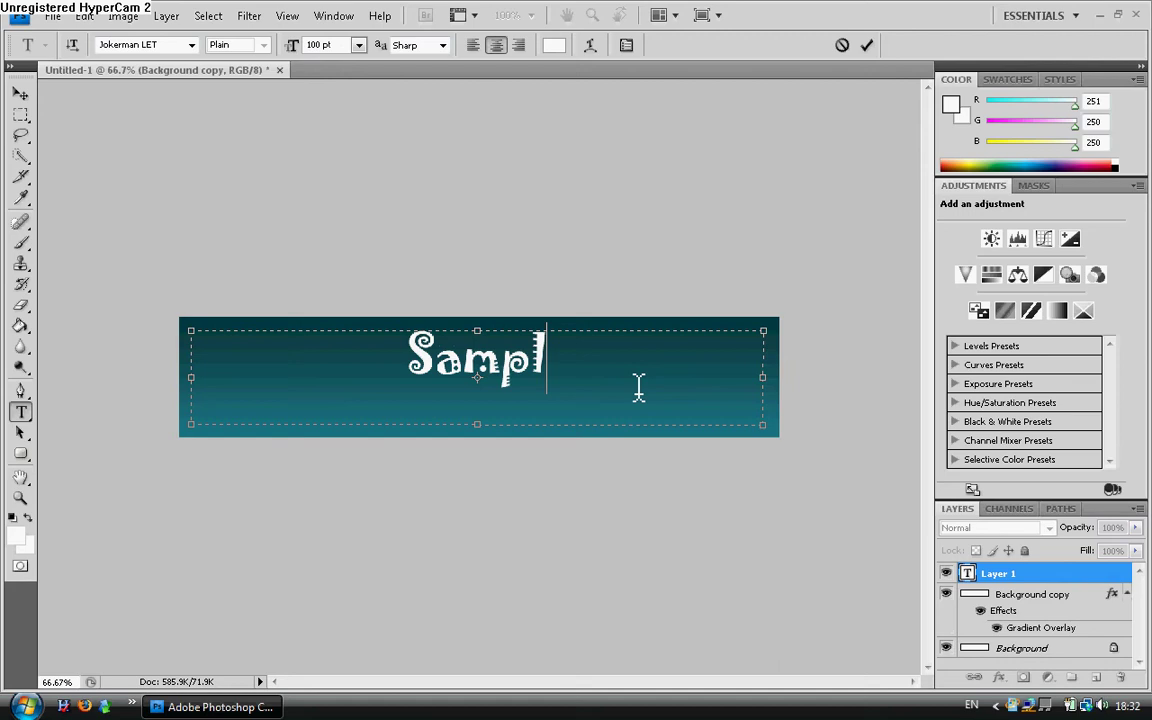
type("e Web Ba")
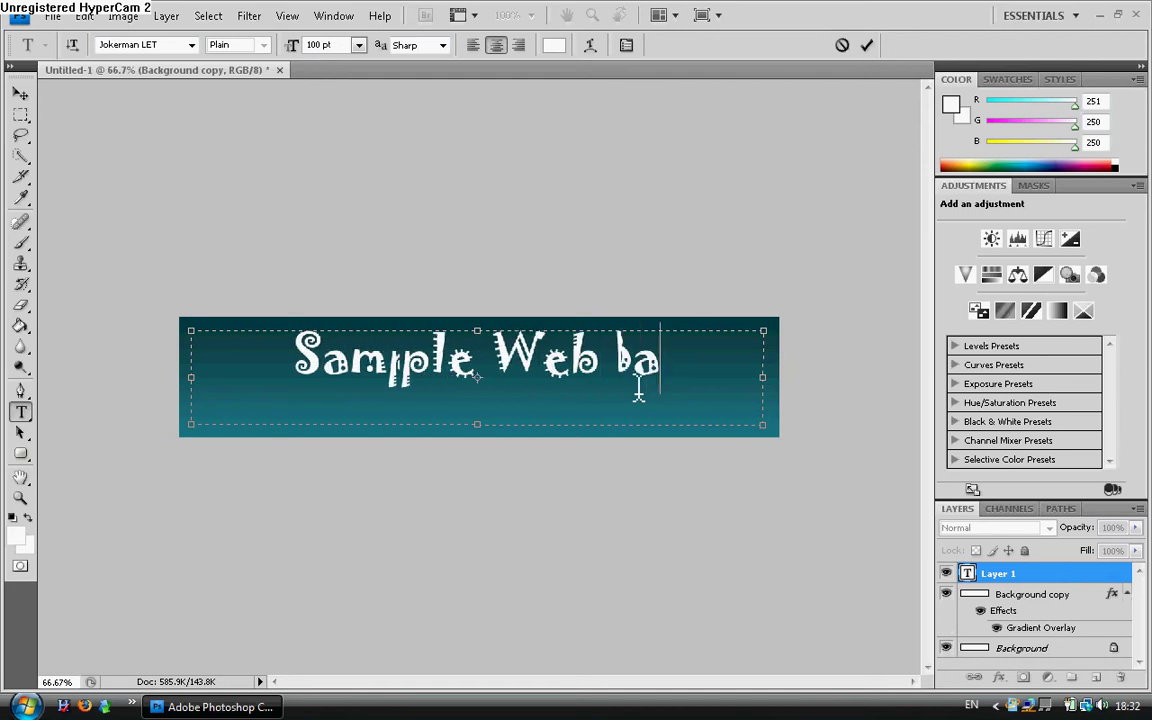
type("nner")
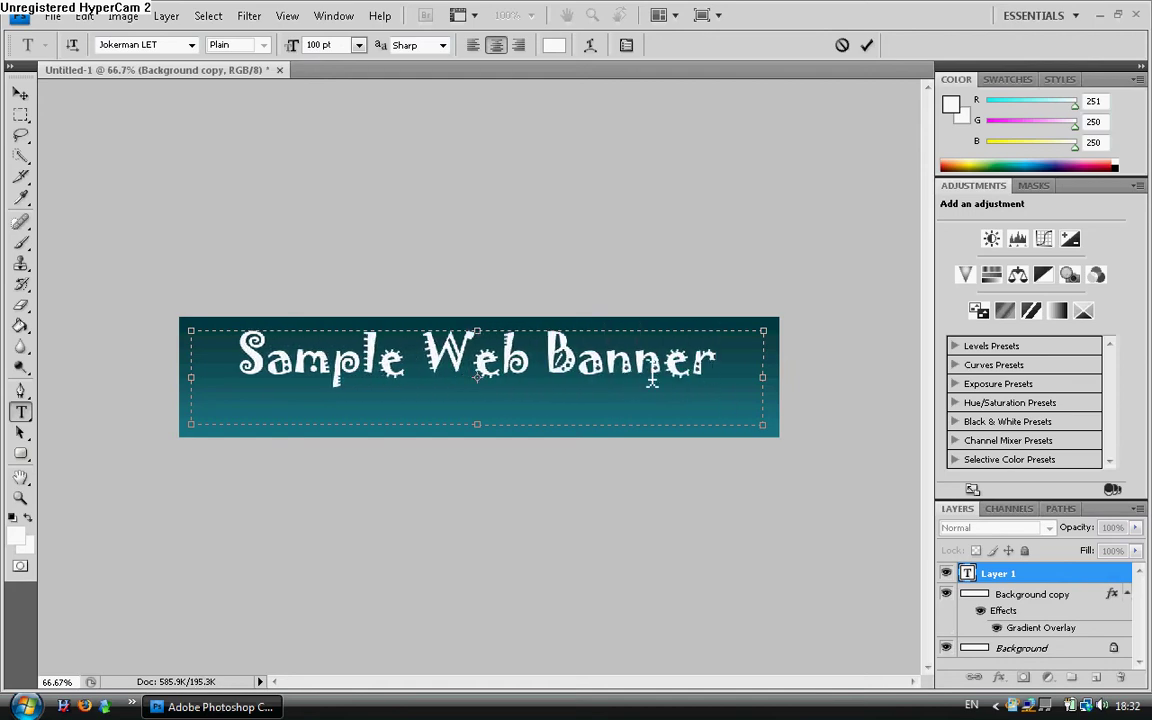
left_click_drag(690, 362, 95, 388)
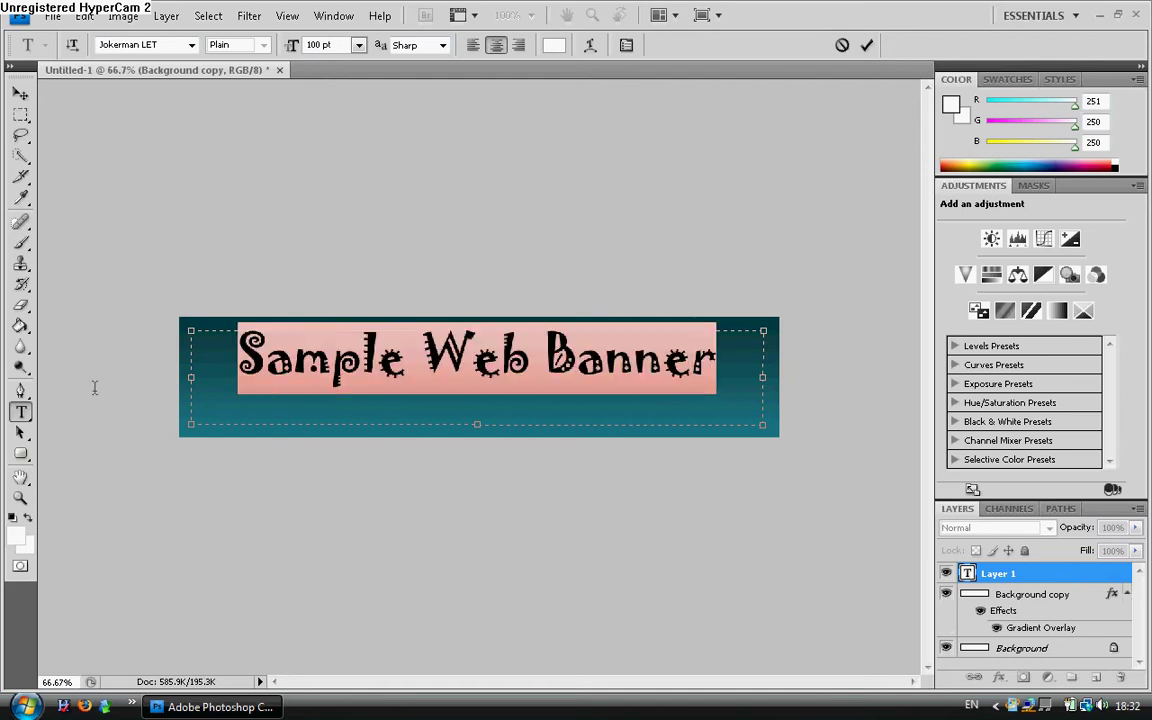
Commit the title and apply a glossy blue satin style from the Styles panel
left_click(1058, 79)
scroll(1100, 140, "down", 2)
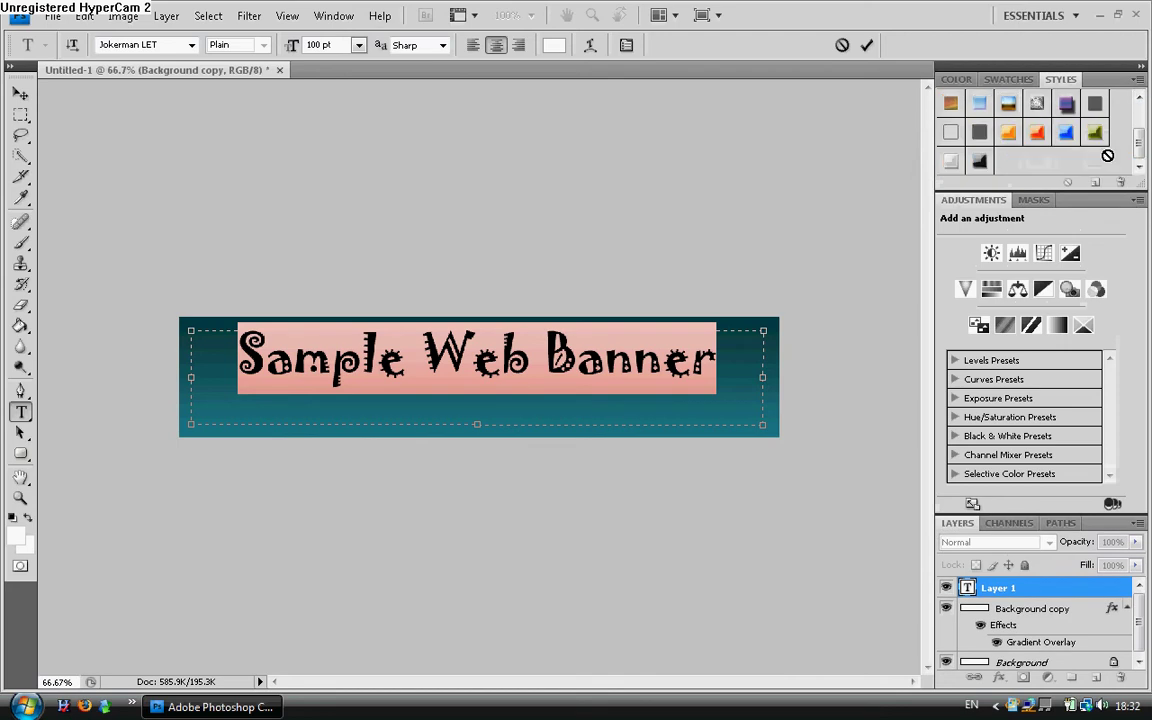
key("ctrl+Return")
left_click(1066, 132)
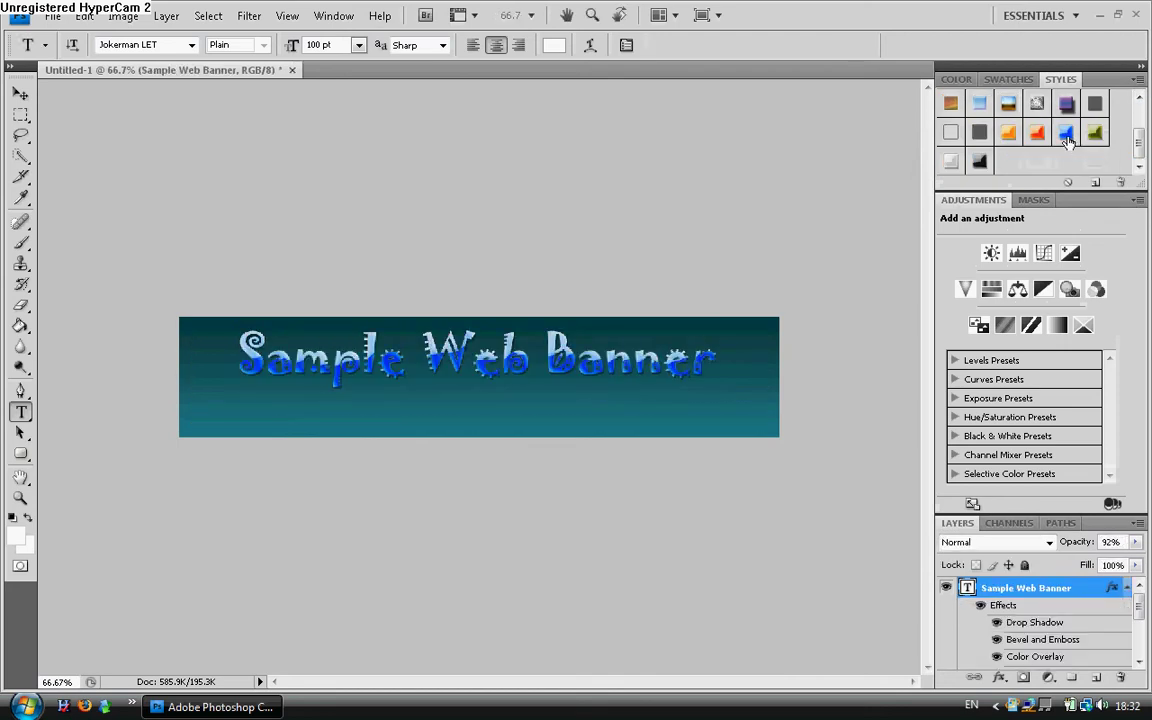
left_click(1010, 132)
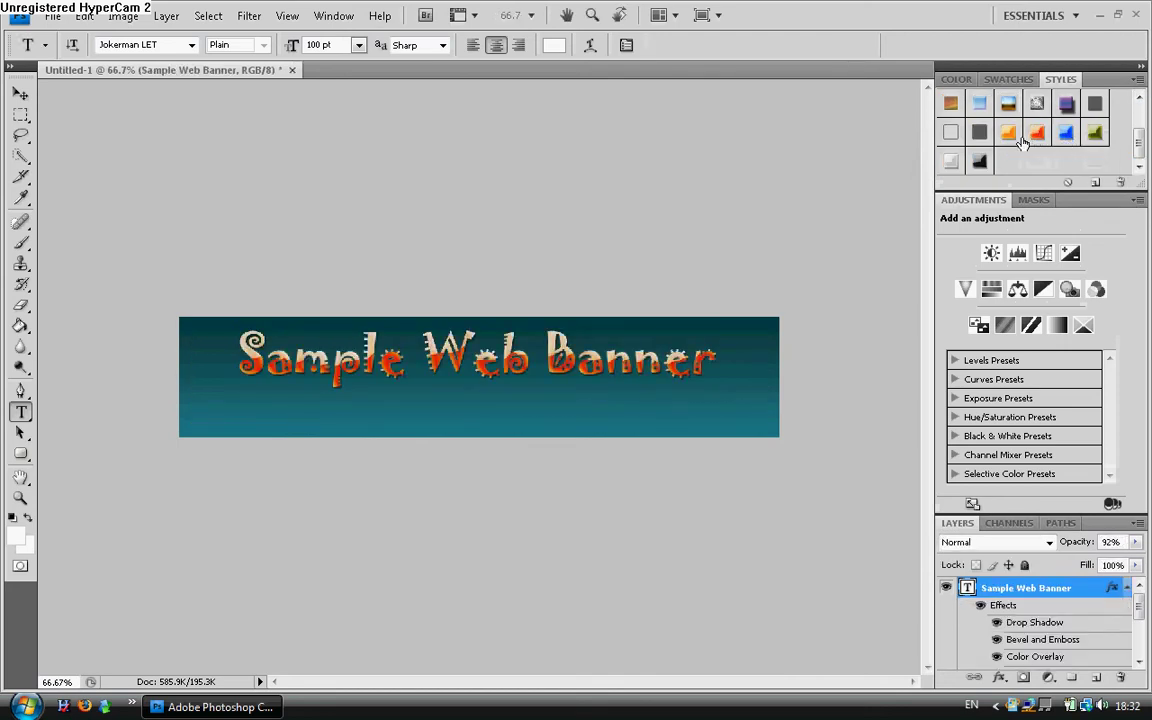
left_click(1065, 102)
left_click(955, 79)
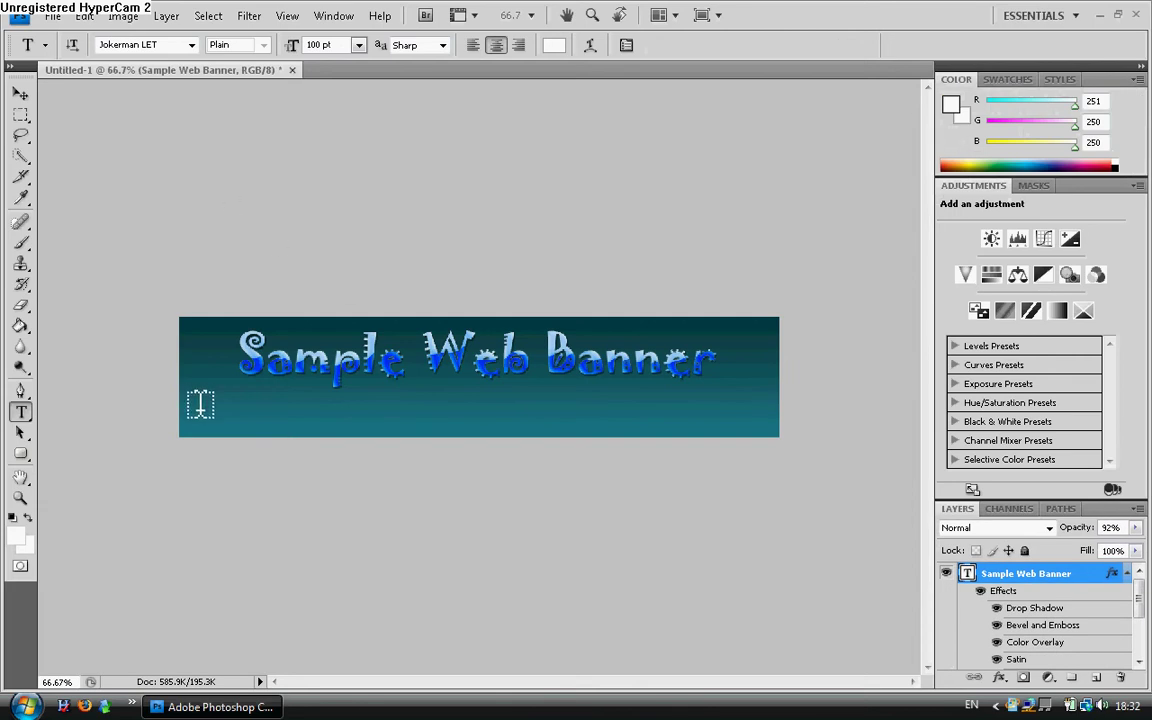
left_click_drag(191, 391, 779, 424)
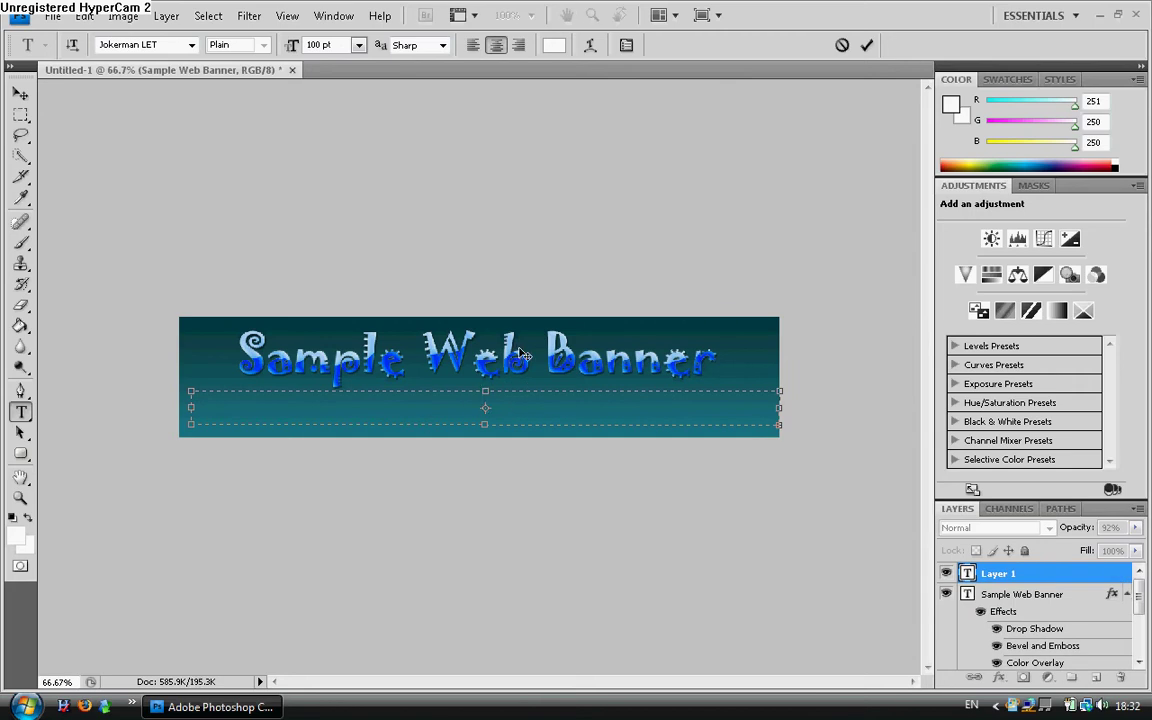
left_click(358, 45)
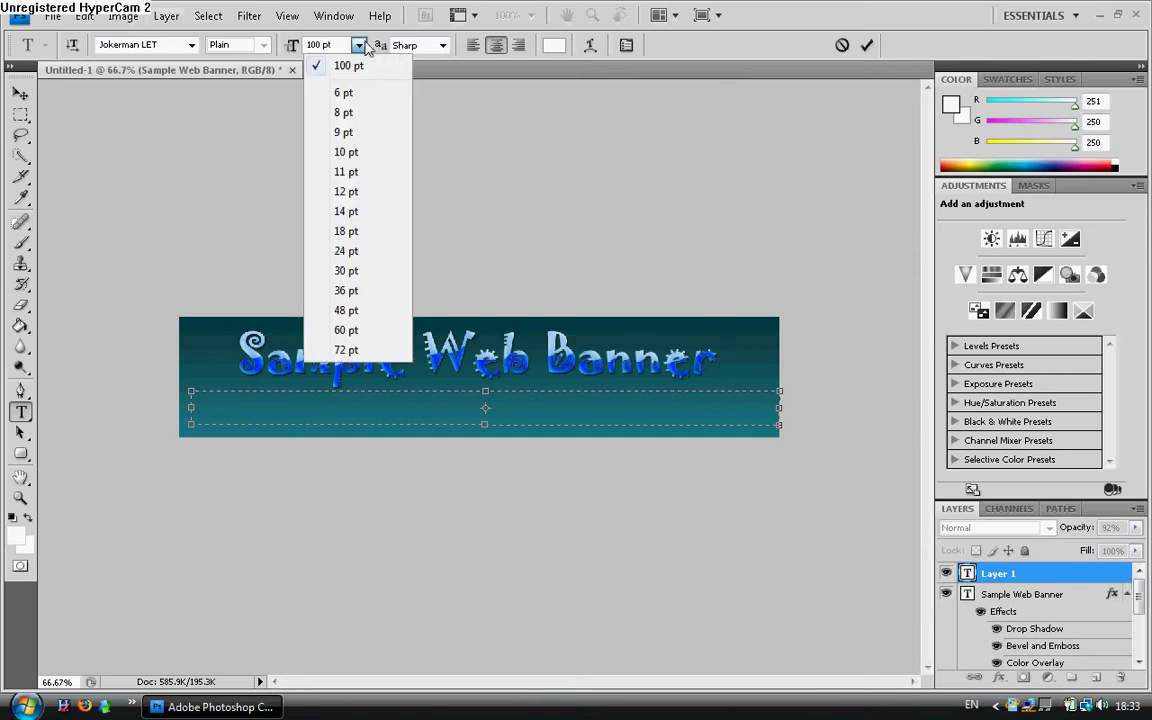
left_click(345, 271)
type("Ome")
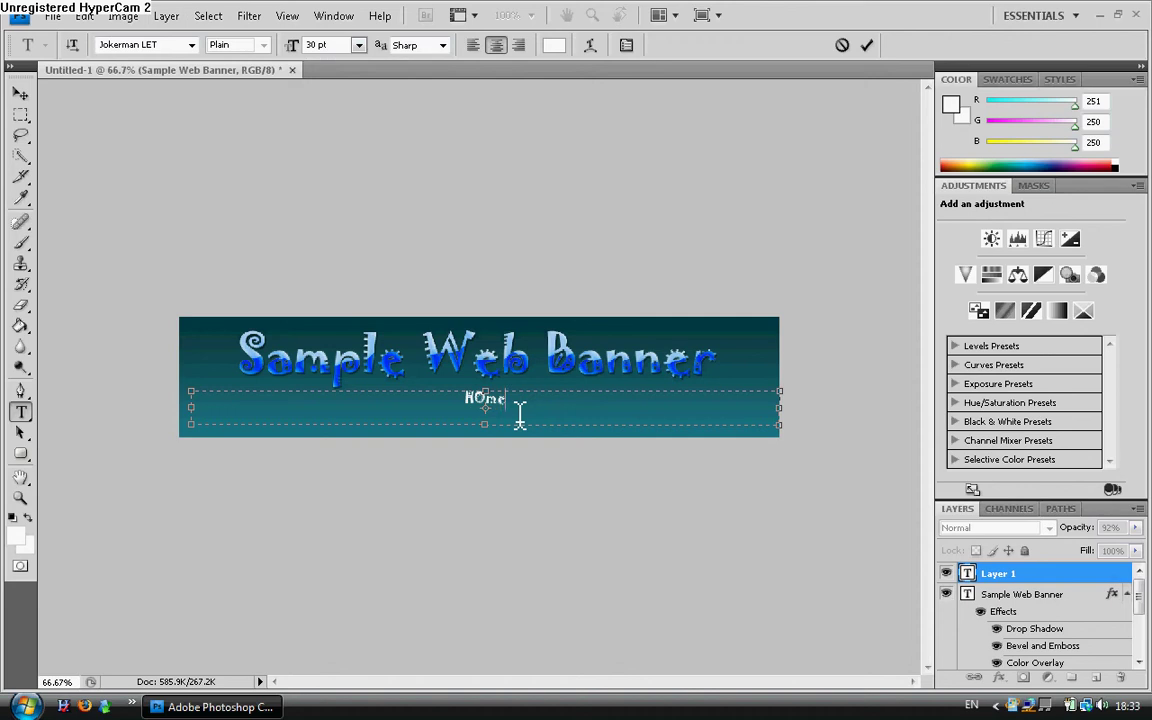
key("BackSpace")
key("BackSpace")
type("ome")
left_click(842, 44)
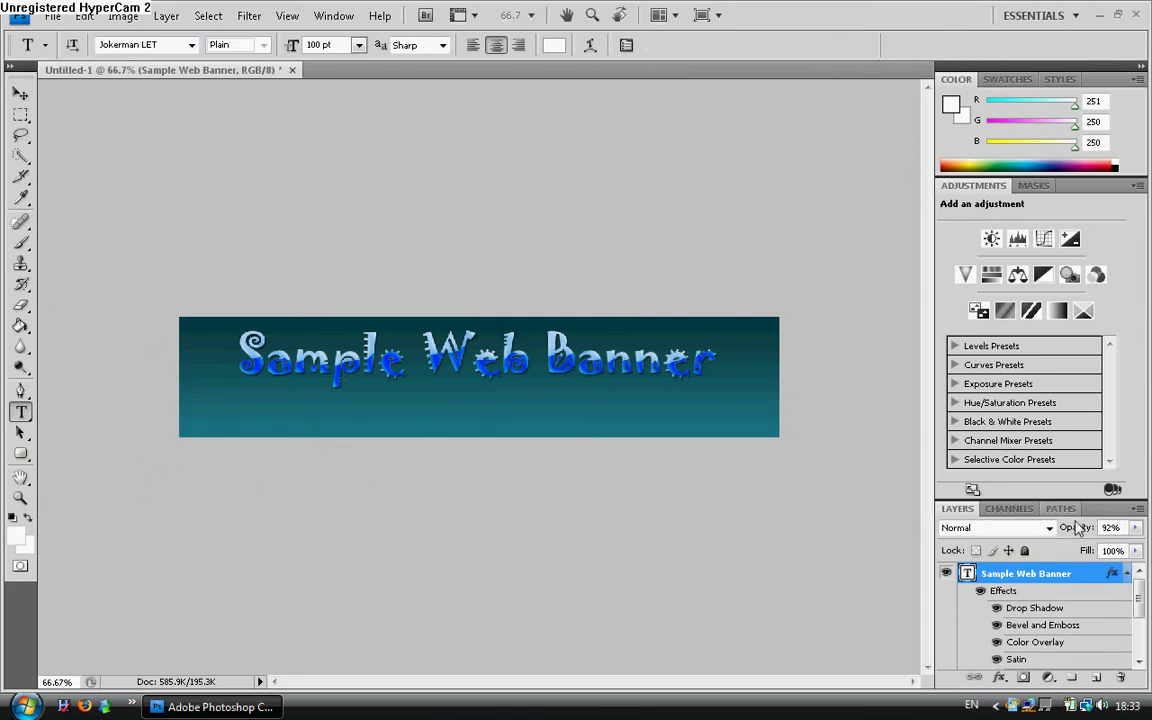
Add a new layer and set up a 300 px brush with near-white R251 G250 B250
left_click(1096, 678)
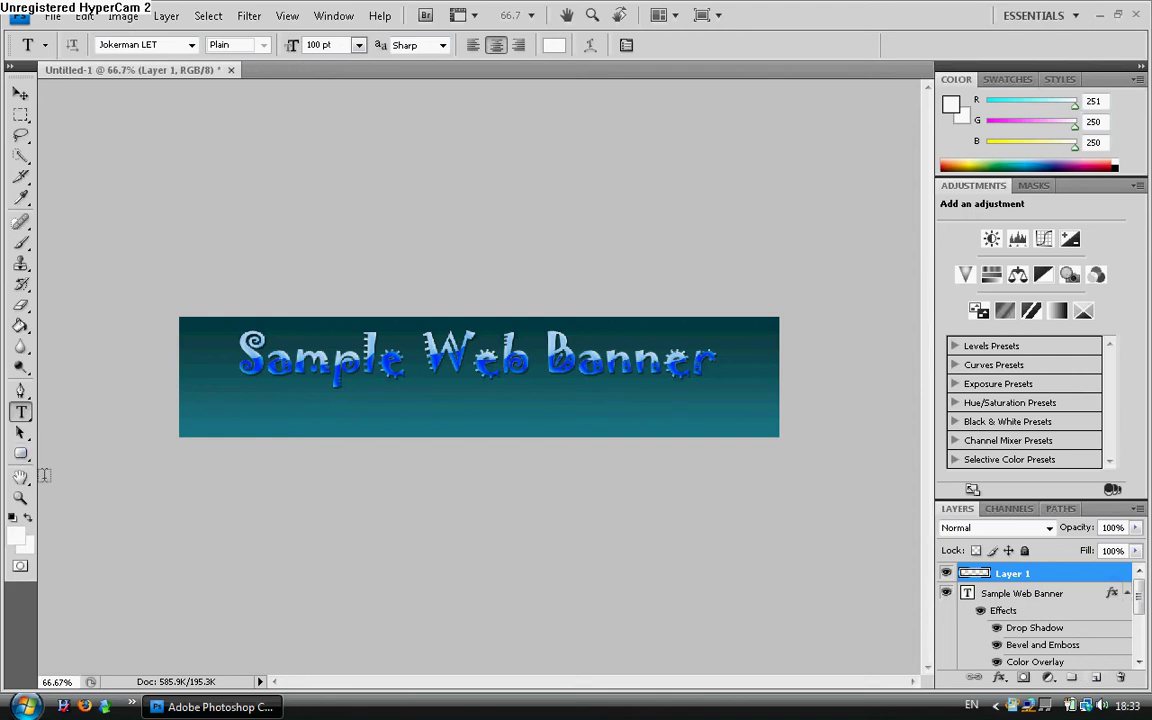
left_click(22, 245)
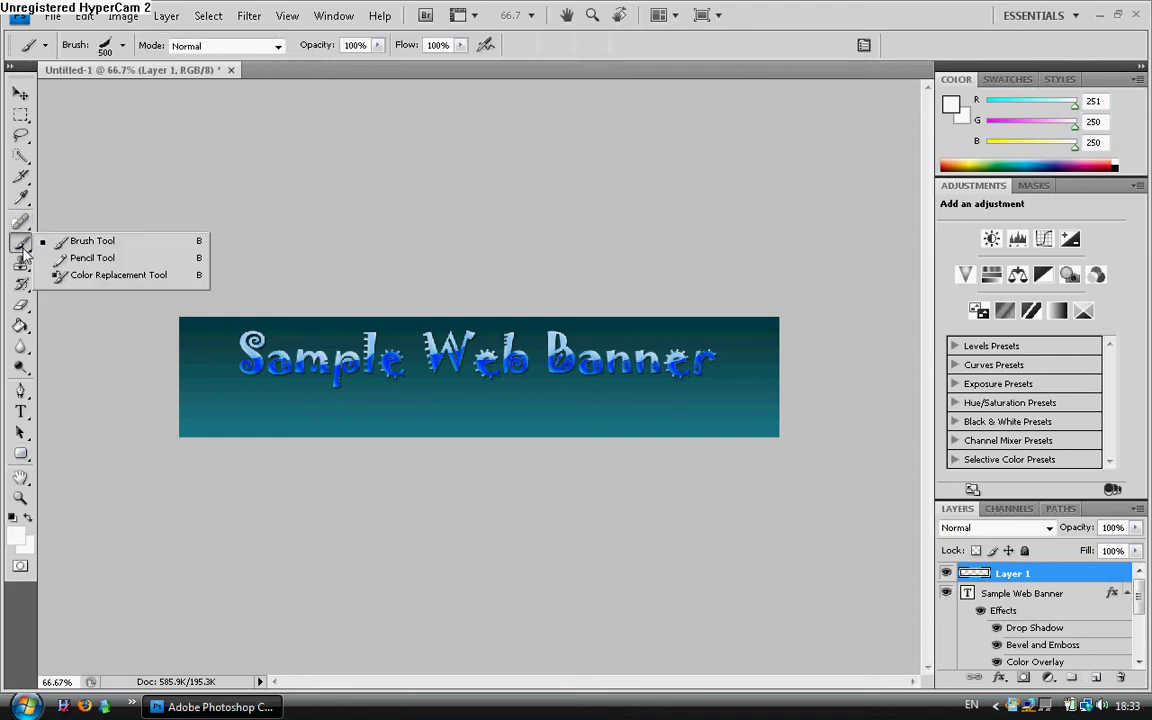
left_click(80, 241)
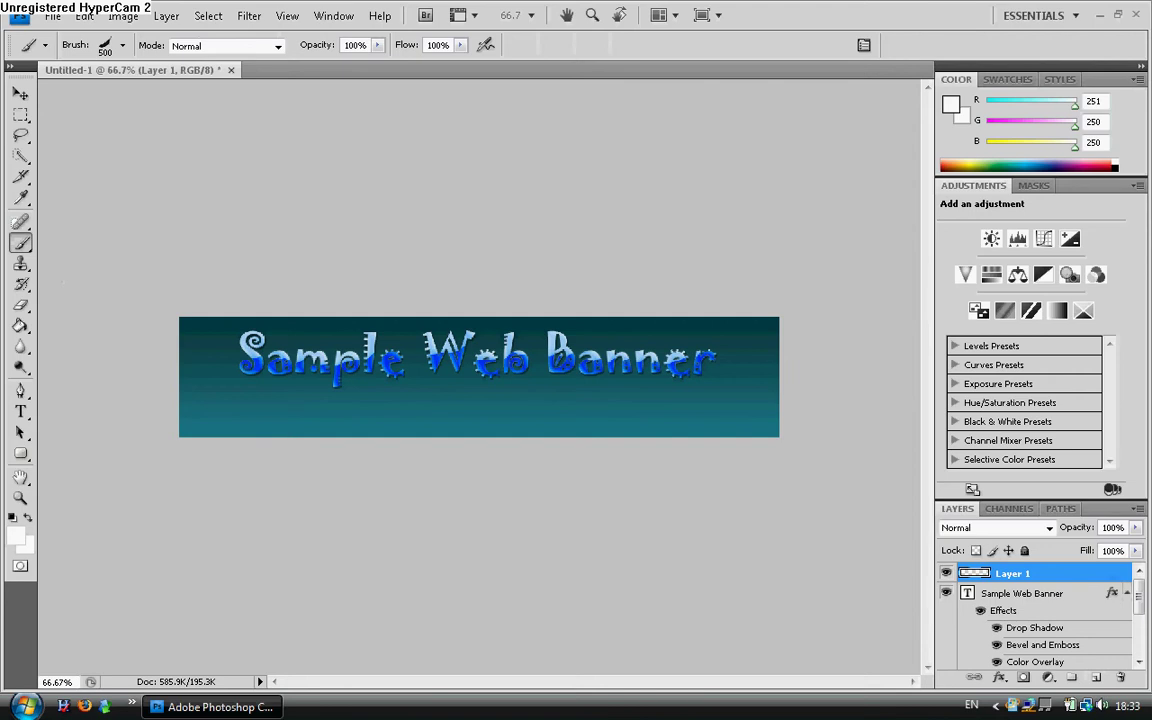
left_click(123, 47)
double_click(174, 78)
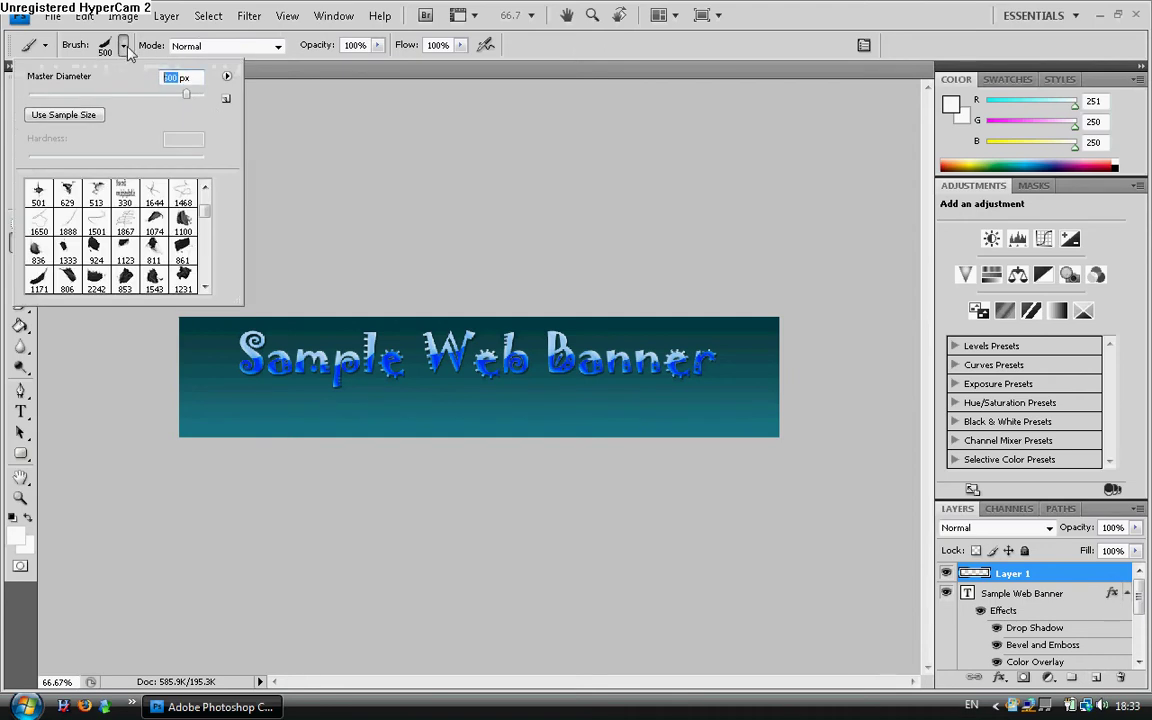
type("300")
left_click(950, 104)
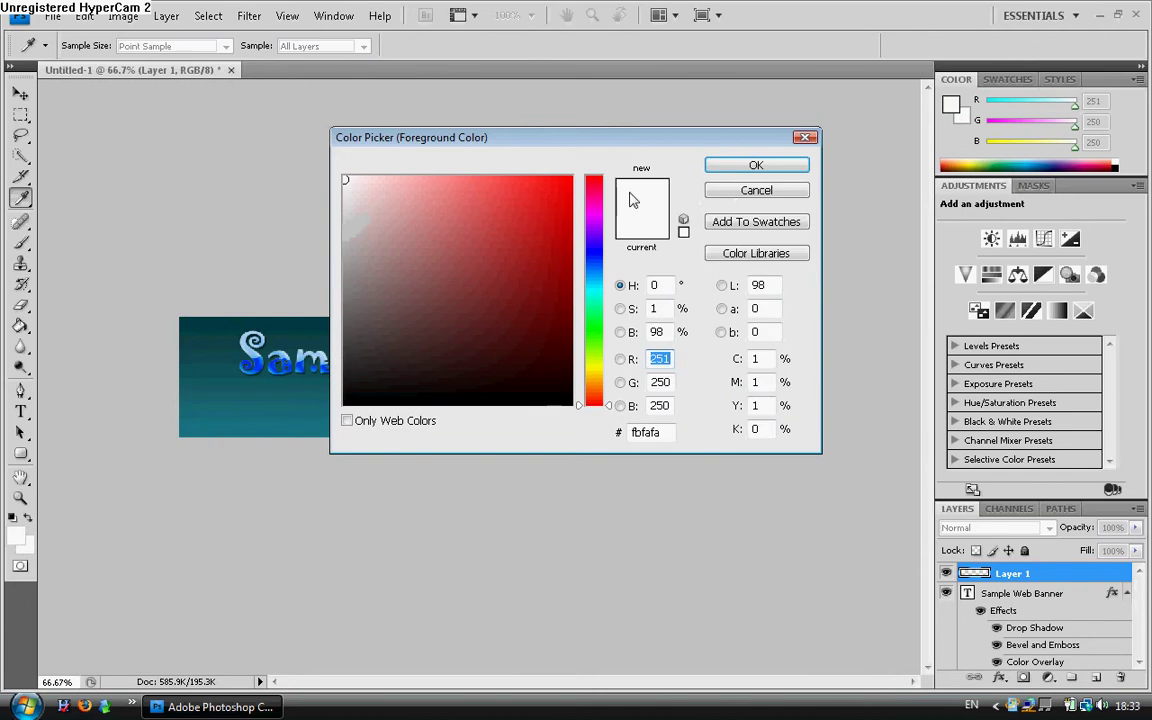
left_click(752, 165)
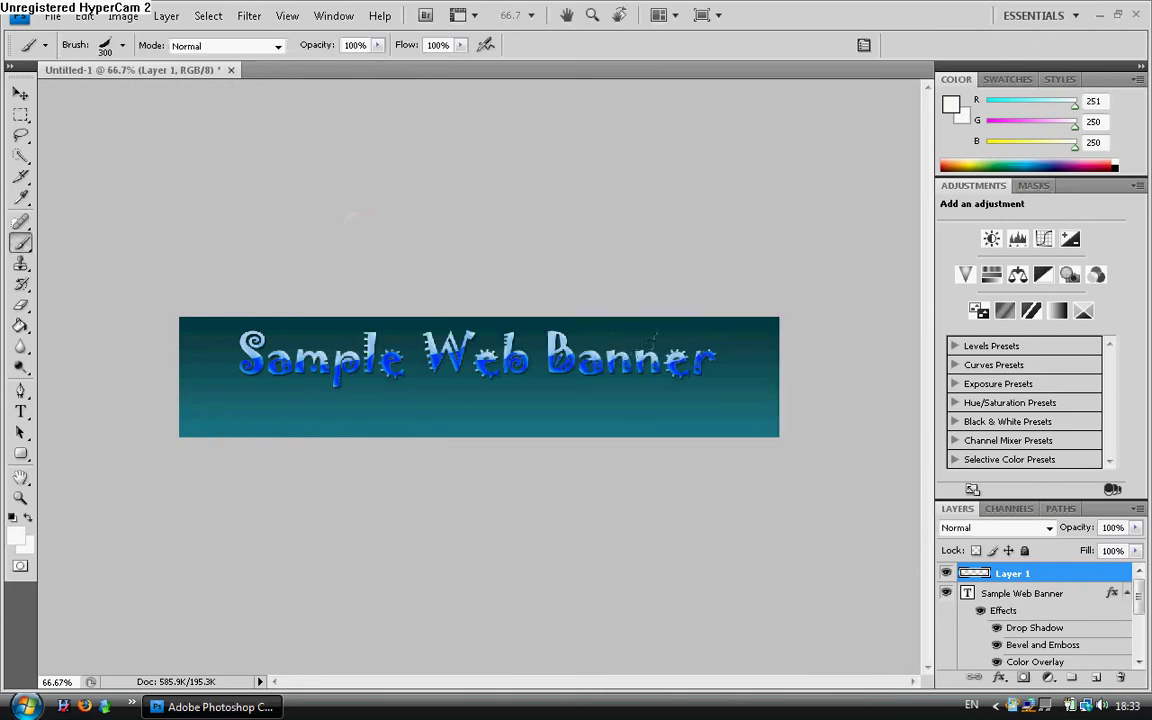
Paint three white streaks across the lower-right corner, Banner and Sample Web
left_click_drag(651, 338, 787, 435)
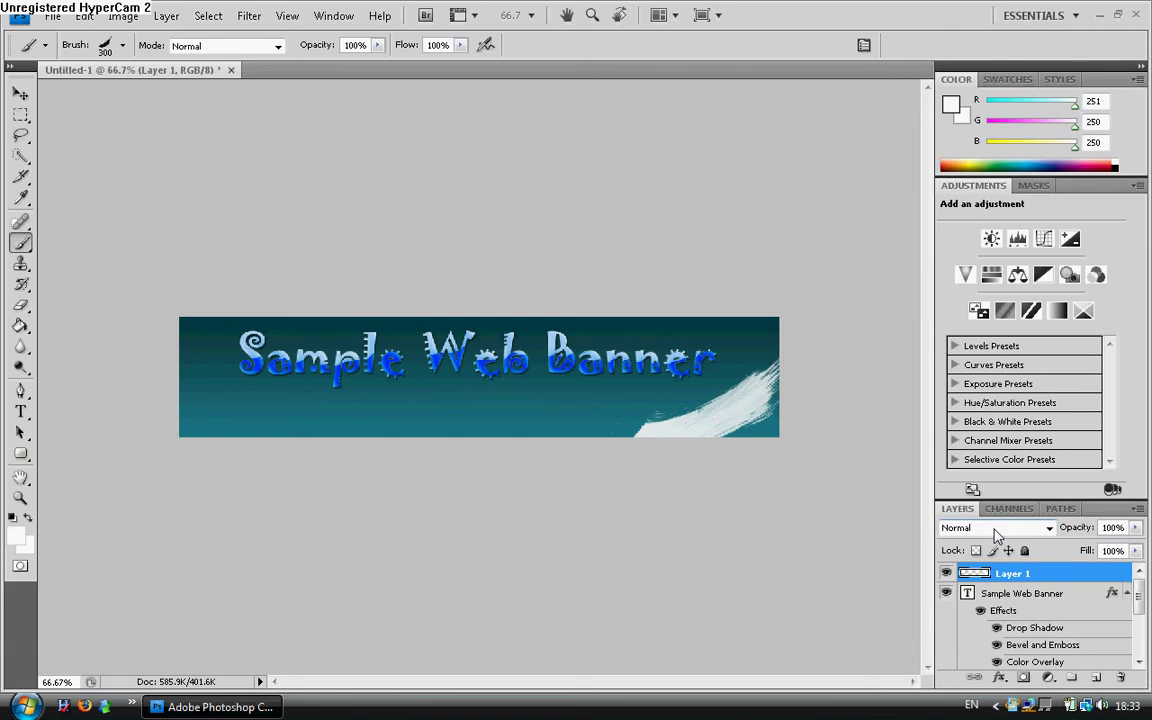
left_click_drag(650, 322, 488, 418)
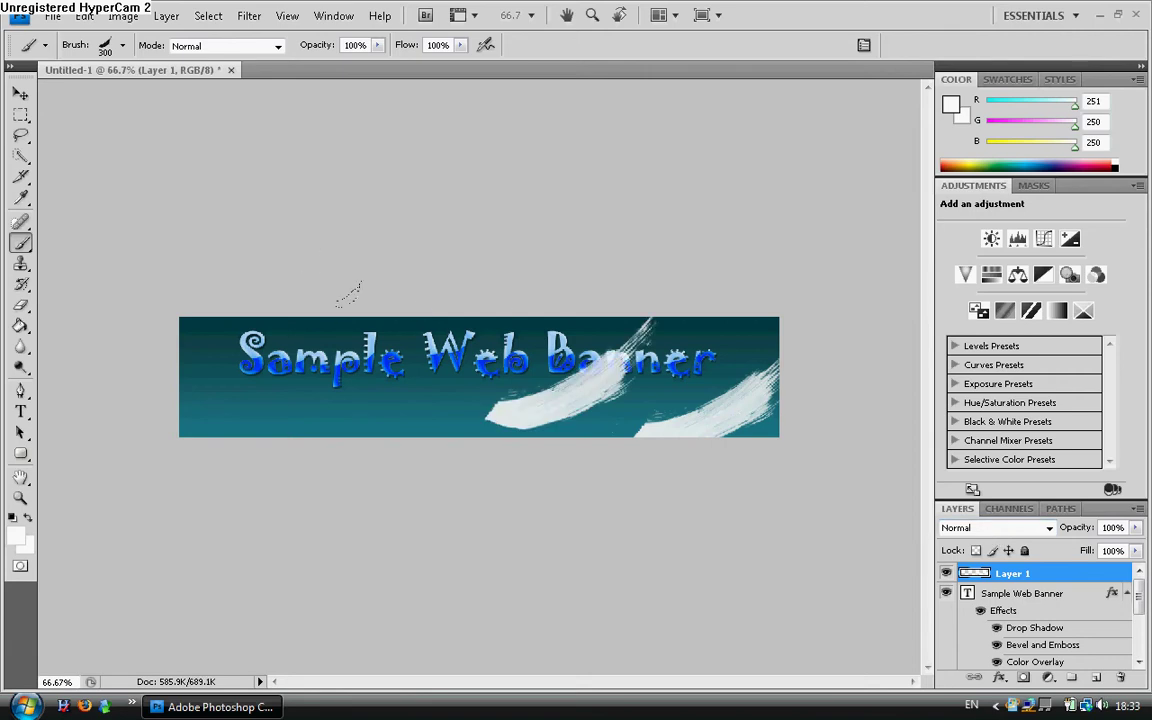
left_click_drag(478, 322, 330, 395)
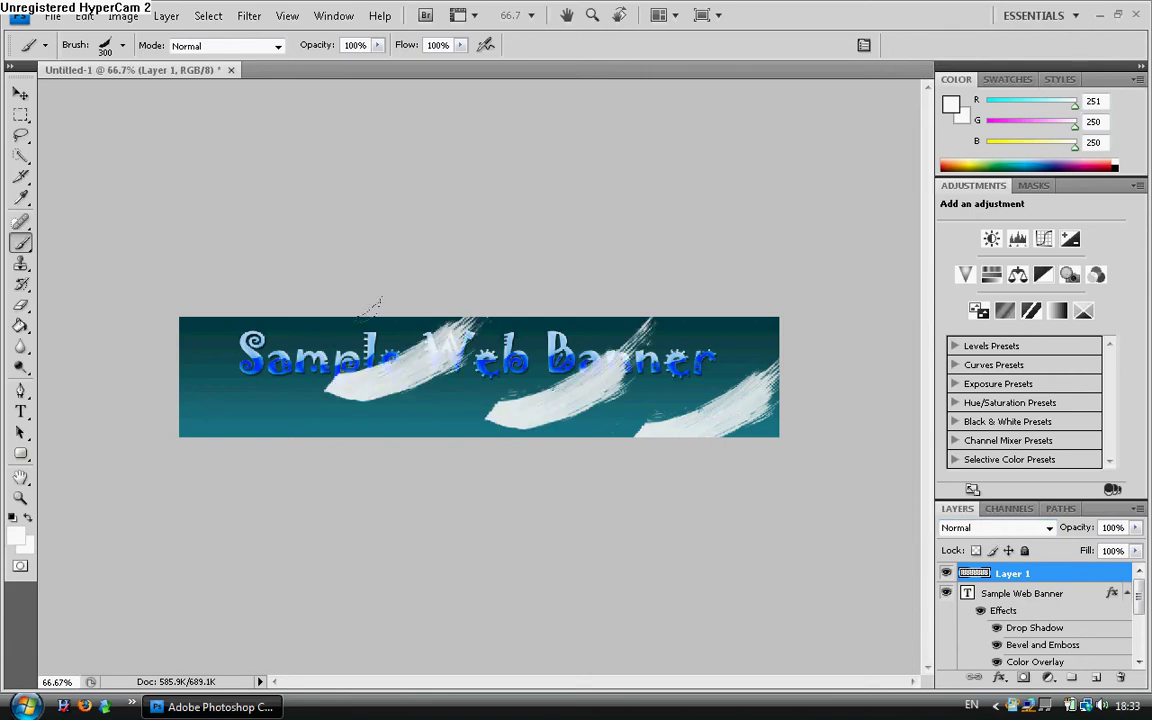
Try Multiply blend mode on the streak layer, then undo it
left_click(997, 530)
left_click(974, 153)
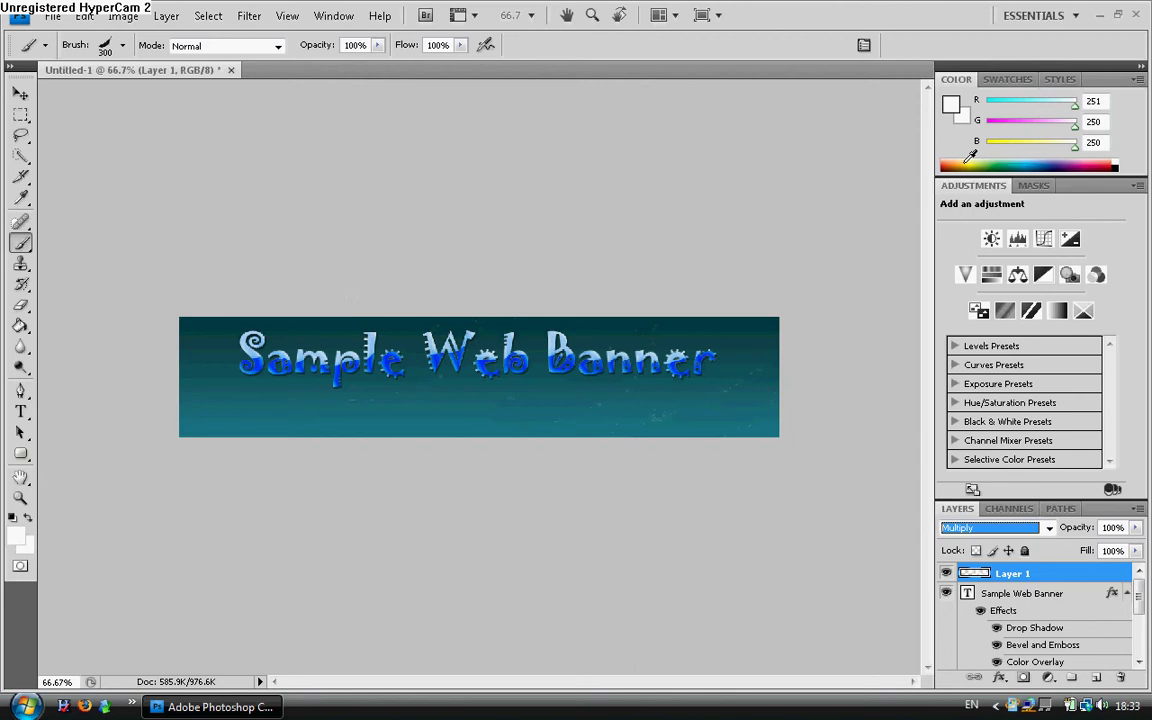
left_click(84, 16)
left_click(110, 36)
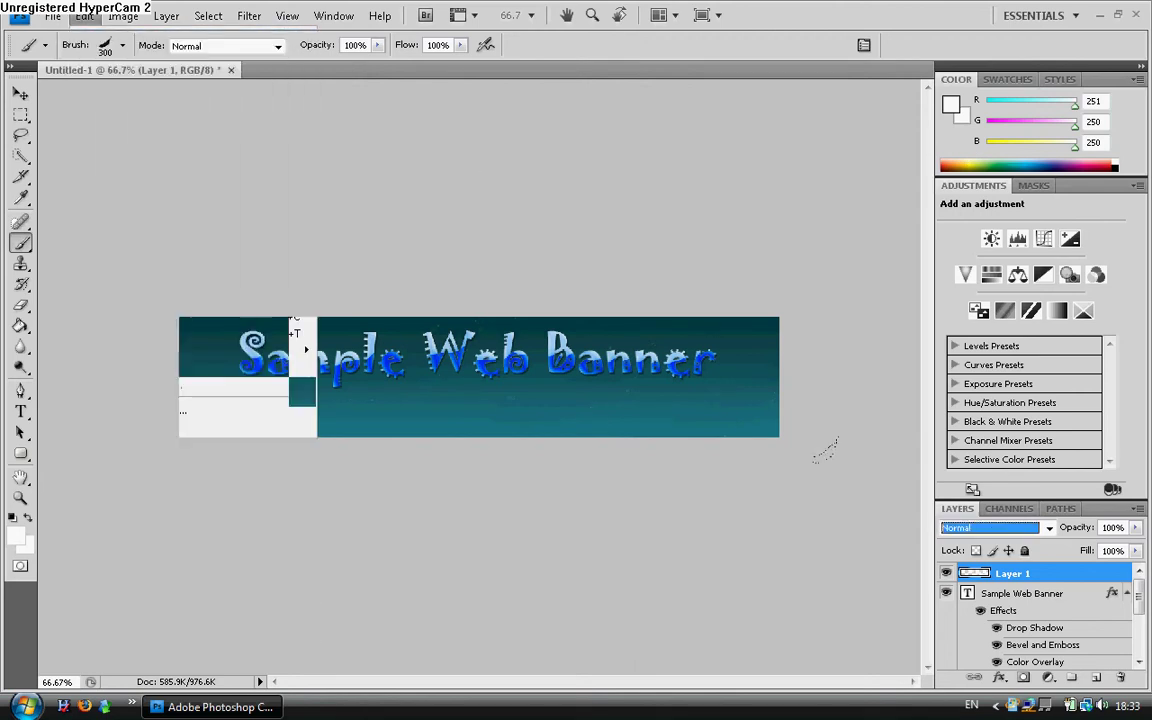
Preview Color, Saturation, Difference, Vivid Light, Soft Light and Screen blend modes, then paint another streak
left_click(966, 530)
left_click(993, 491)
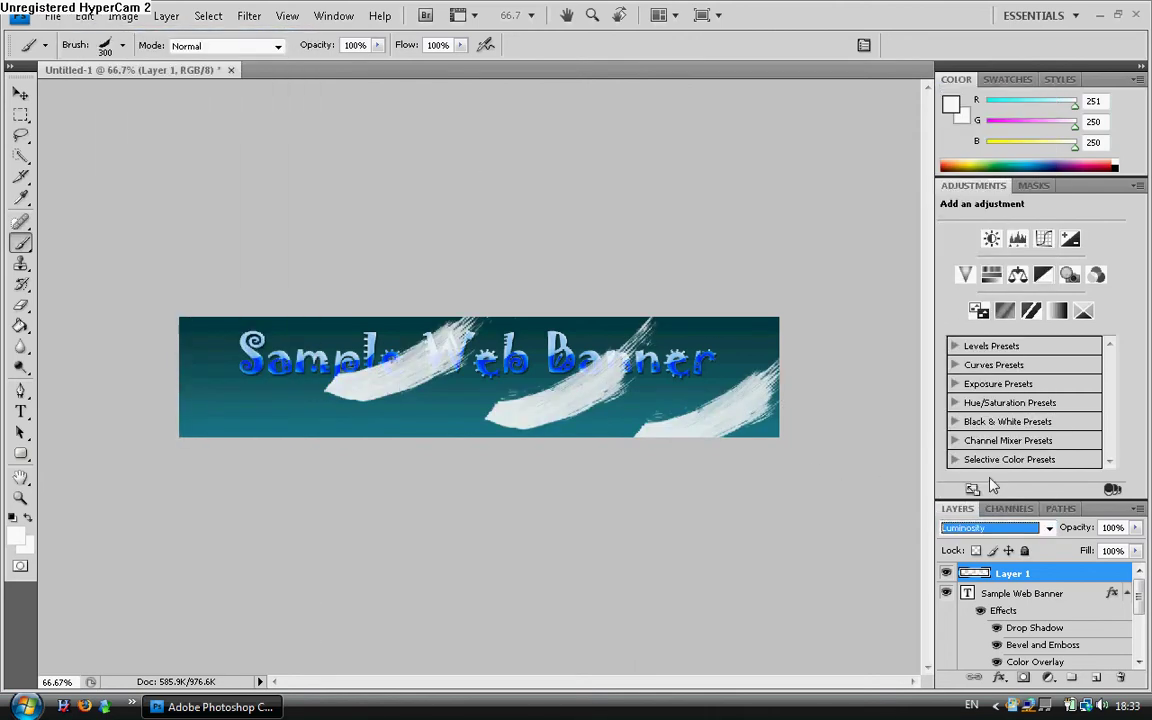
key("Up")
key("Up")
key("Up")
key("Up")
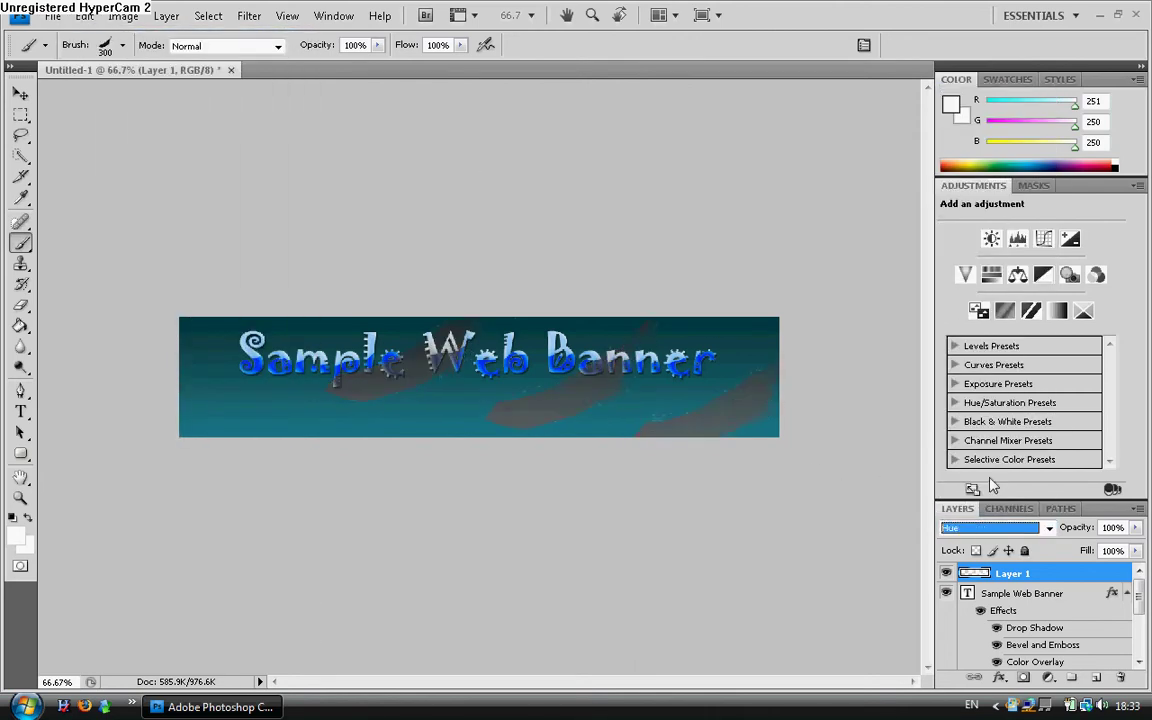
key("Up")
key("Up")
key("Up")
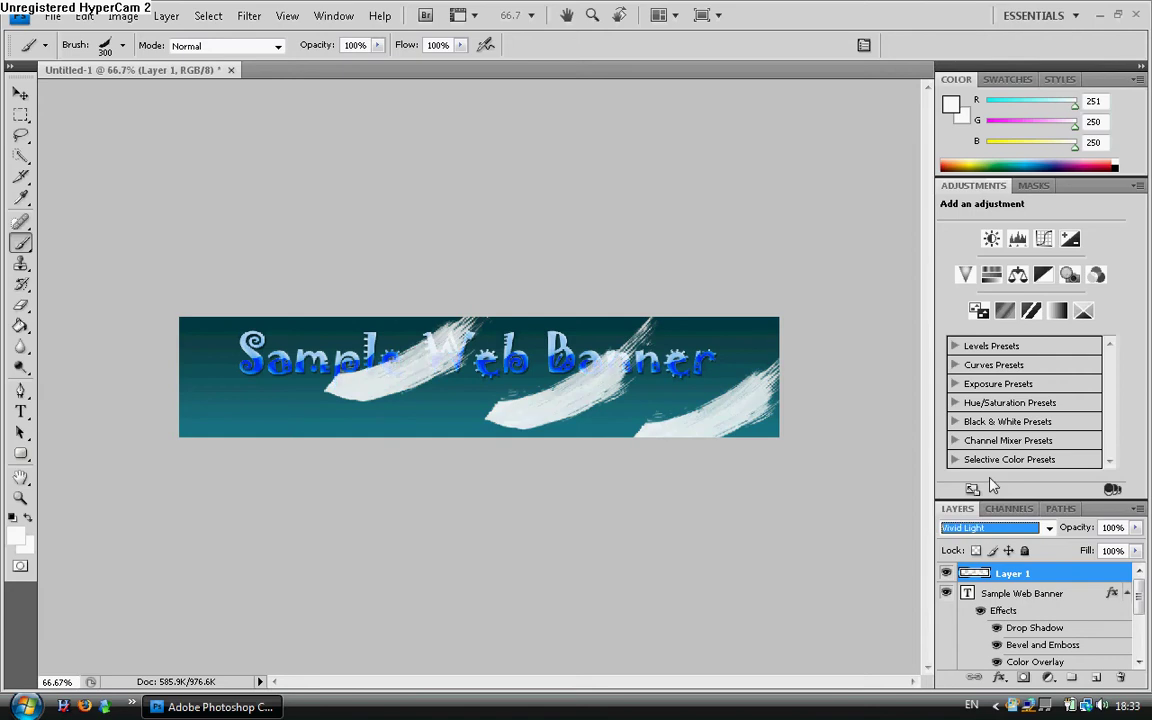
key("Up")
key("Up")
key("Up")
key("Down")
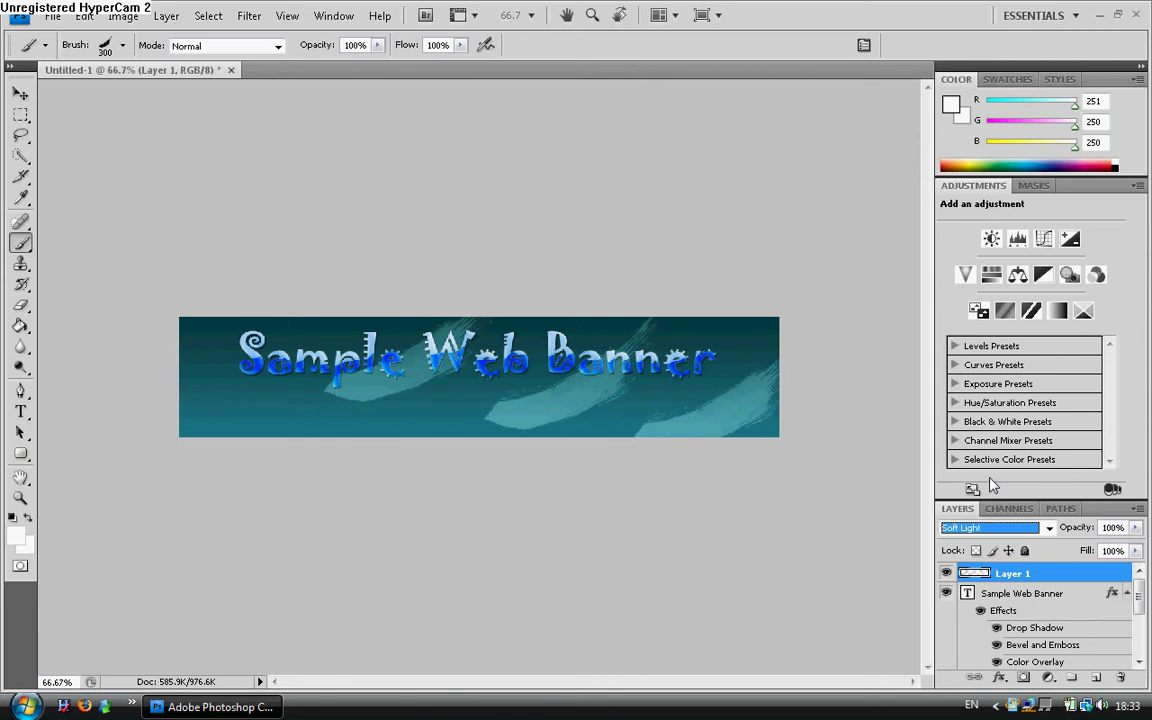
key("Up")
key("Up")
key("Up")
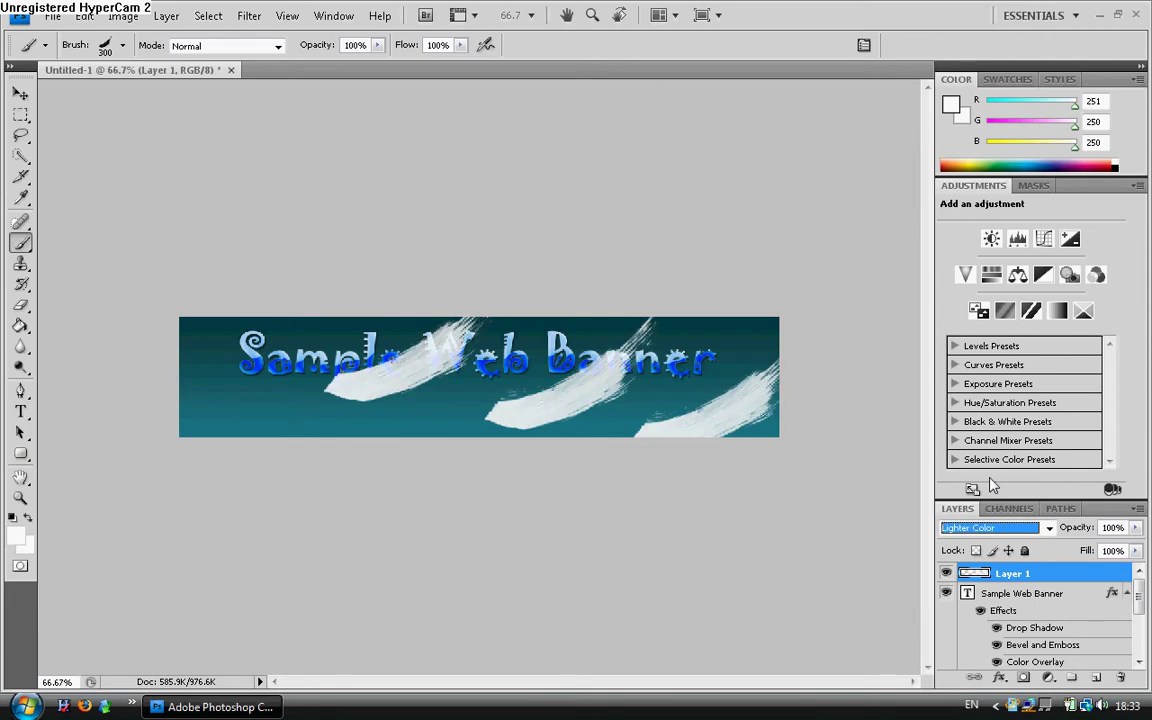
key("Up")
key("Up")
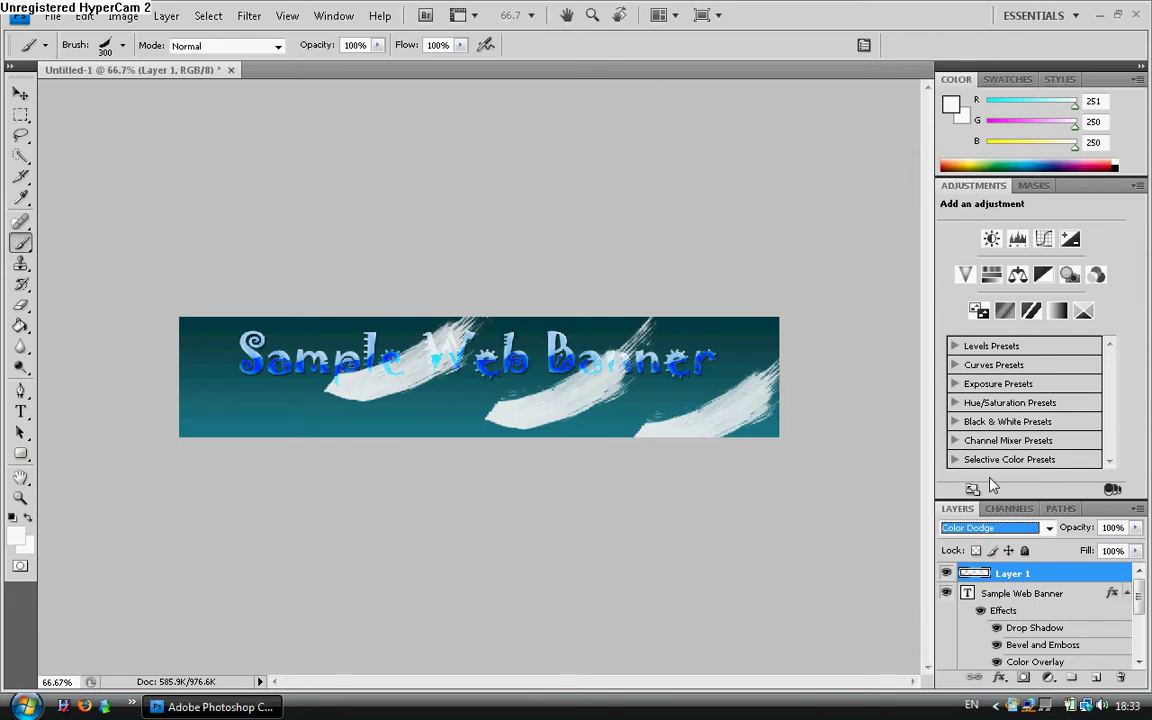
key("Up")
key("Up")
key("Up")
key("Up")
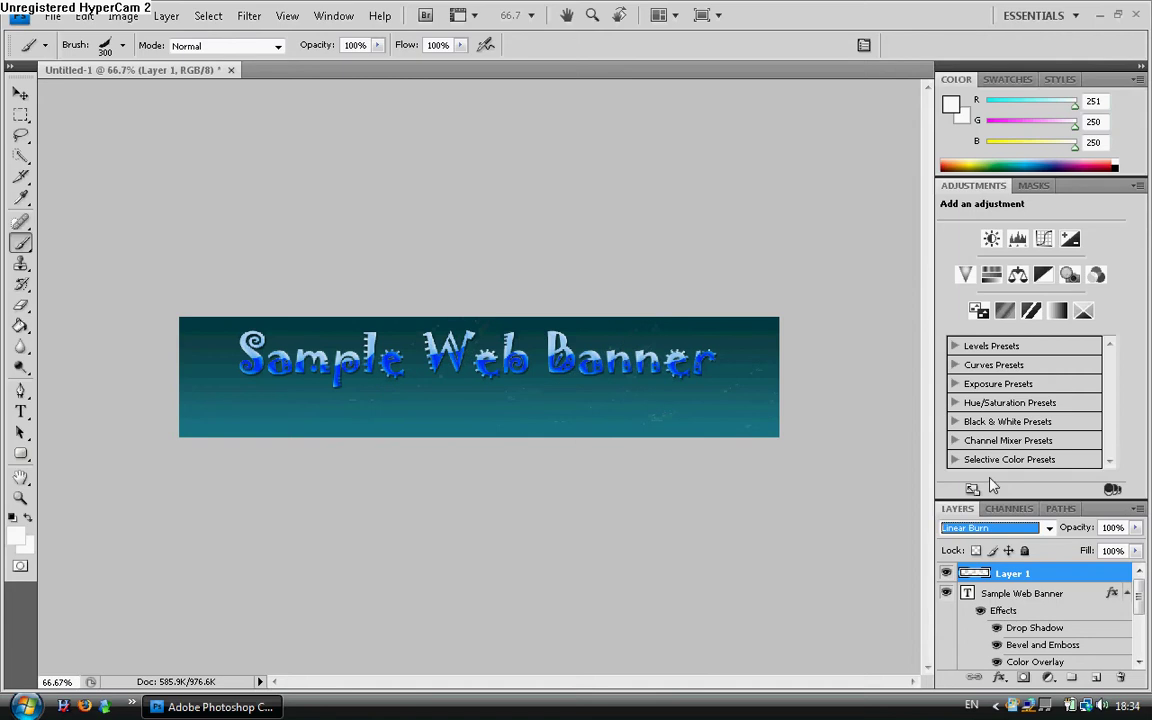
key("Up")
key("Up")
key("Up")
key("Up")
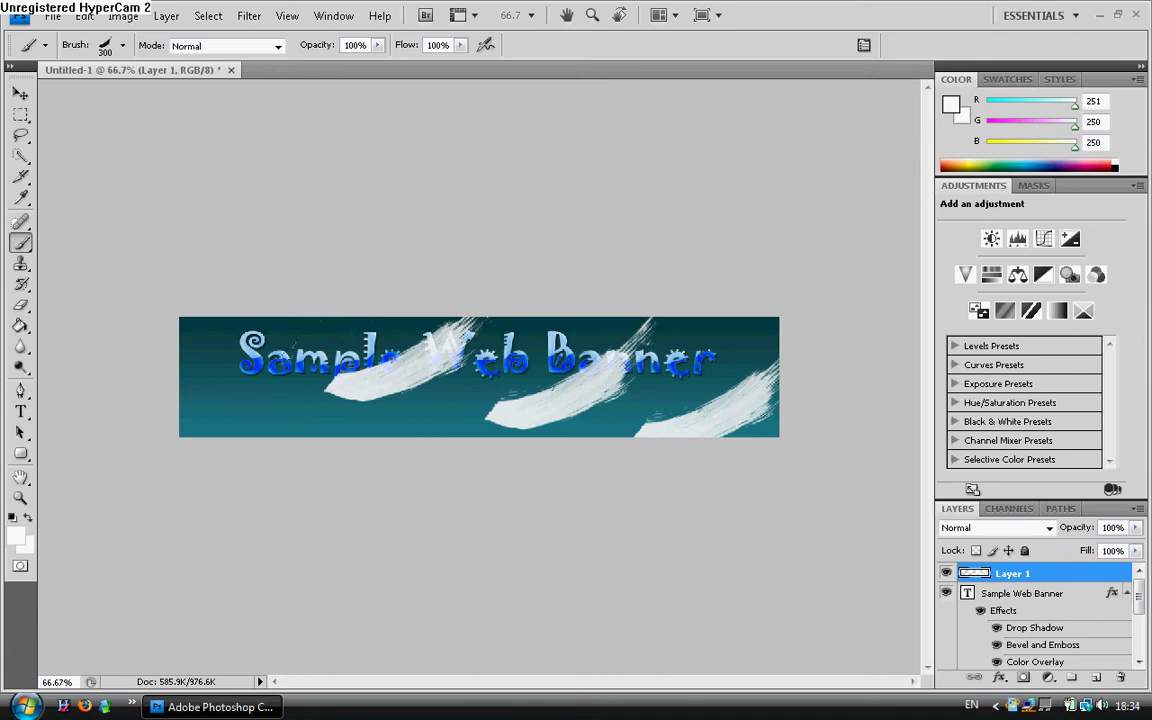
left_click_drag(285, 432, 420, 368)
Delete Layer 1 with its streaks and add a new empty layer
right_click(1055, 575)
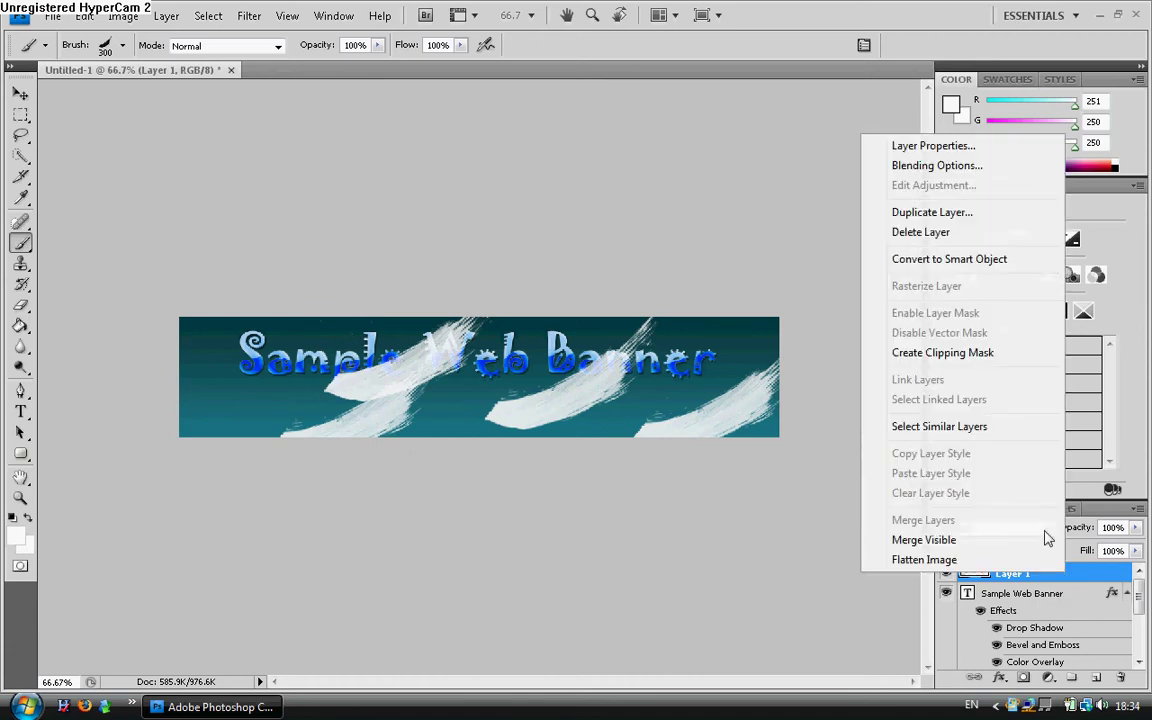
left_click(964, 228)
left_click(554, 271)
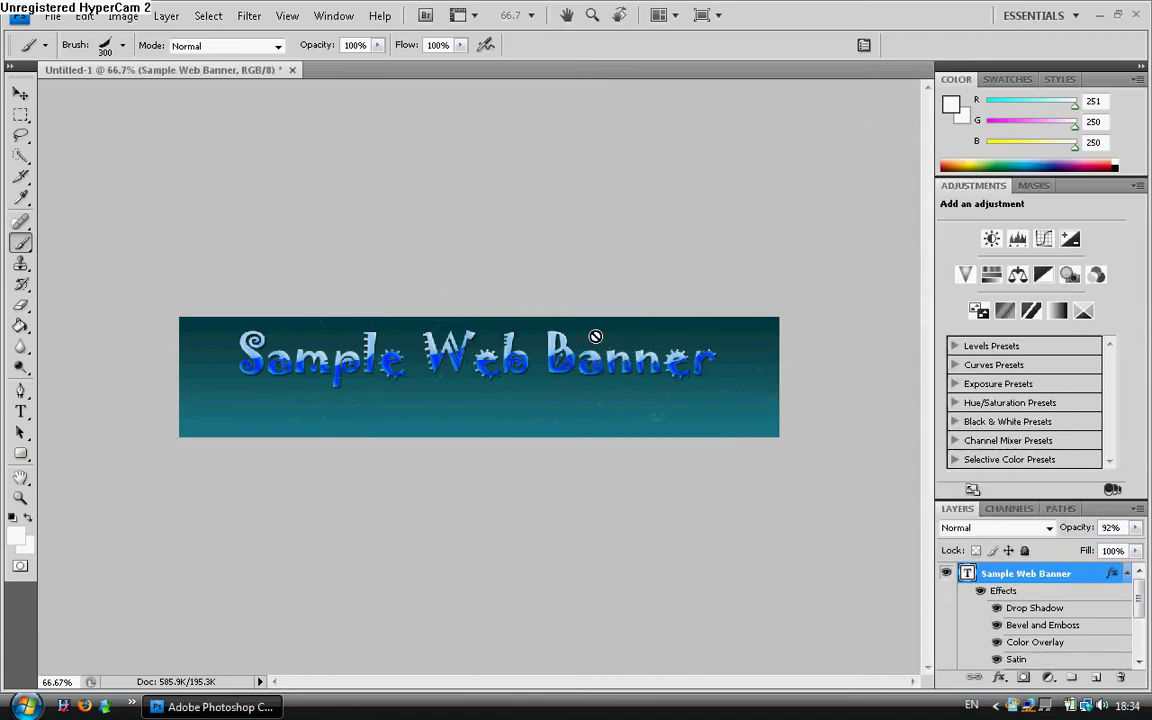
left_click(1094, 678)
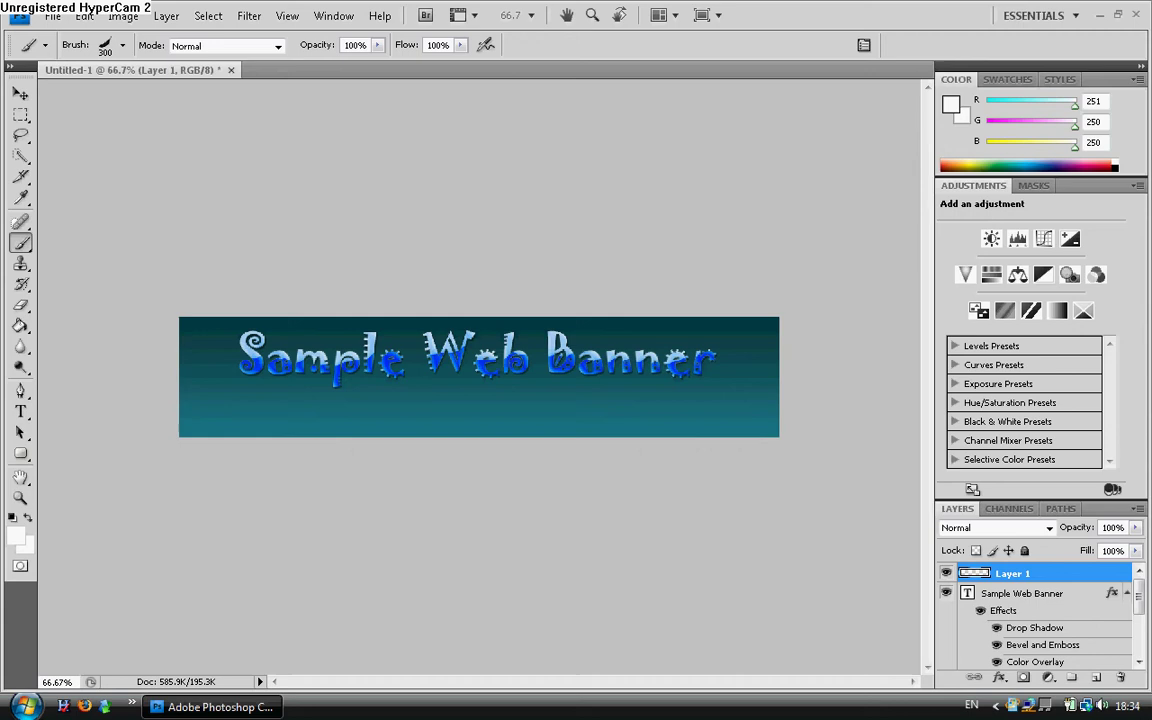
Paint a soft white streak, then stamp a large swirly mark with brush 1231
left_click_drag(760, 480, 808, 686)
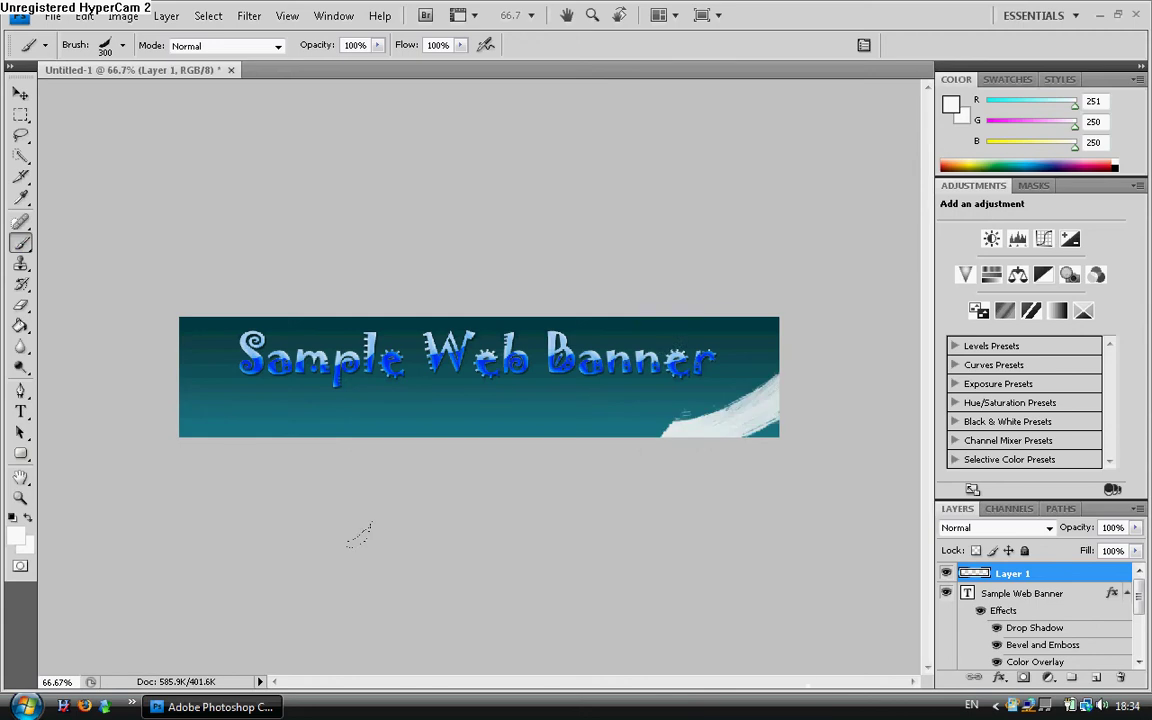
left_click(123, 45)
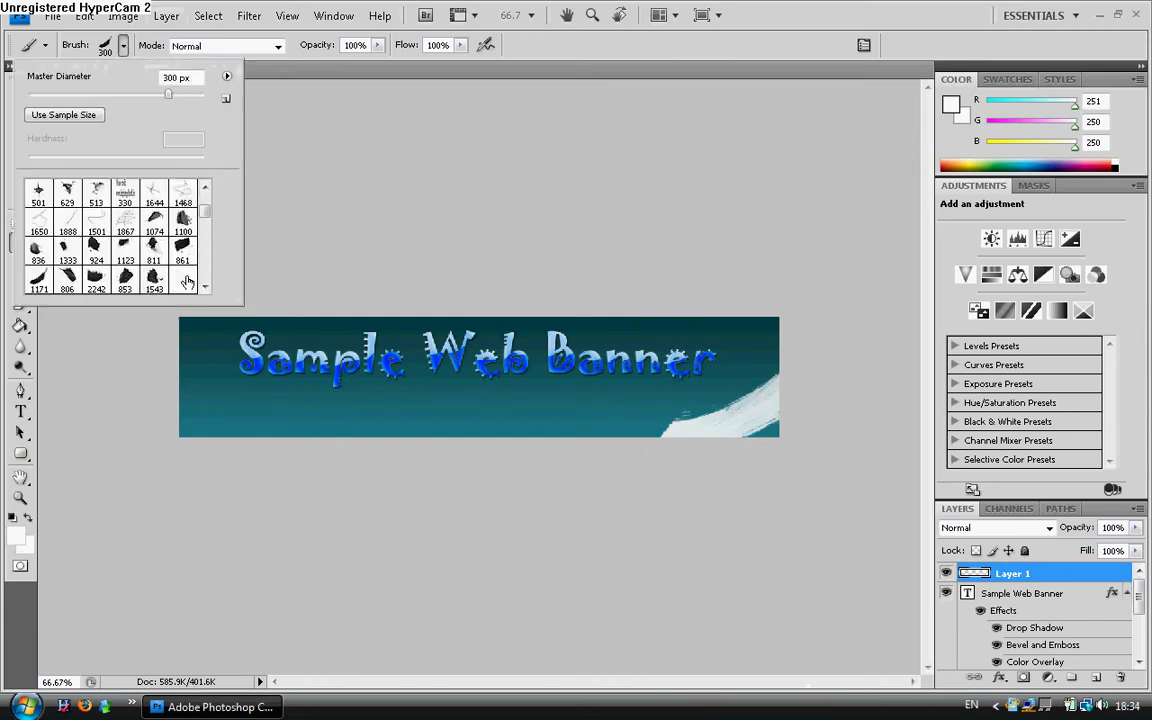
double_click(186, 281)
left_click(178, 97)
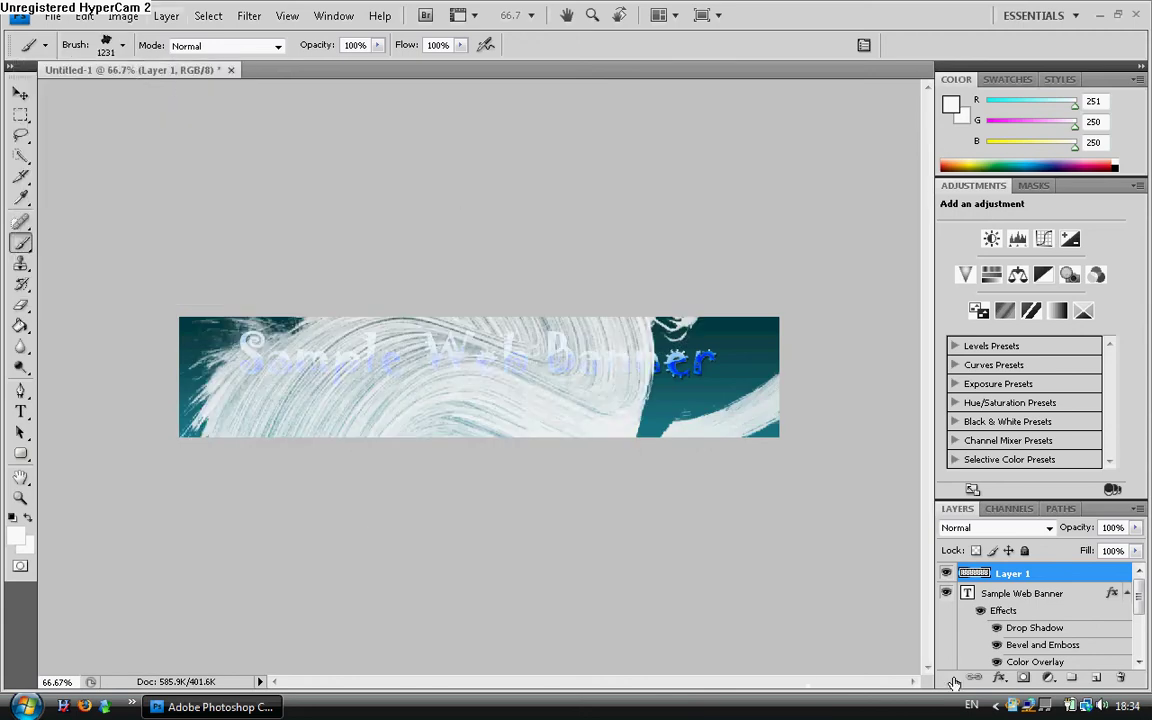
Step the layer's blend mode from Luminosity through Exclusion and Pin Light to Soft Light
left_click(995, 527)
left_click(985, 512)
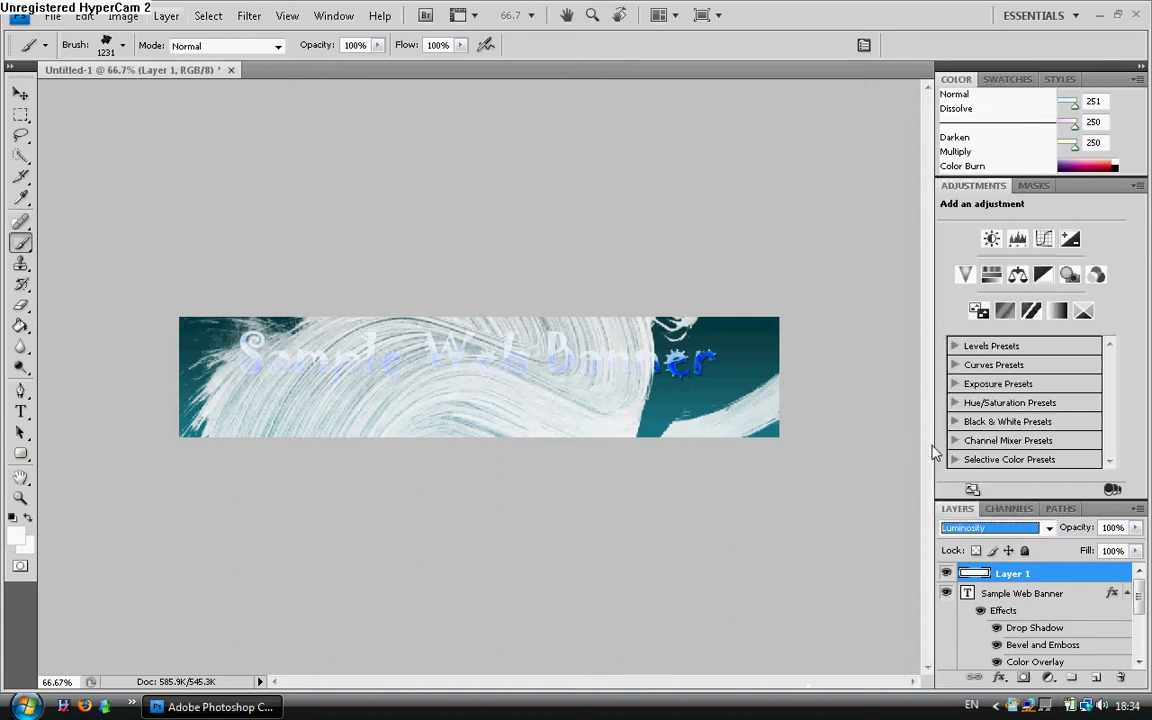
key("Up")
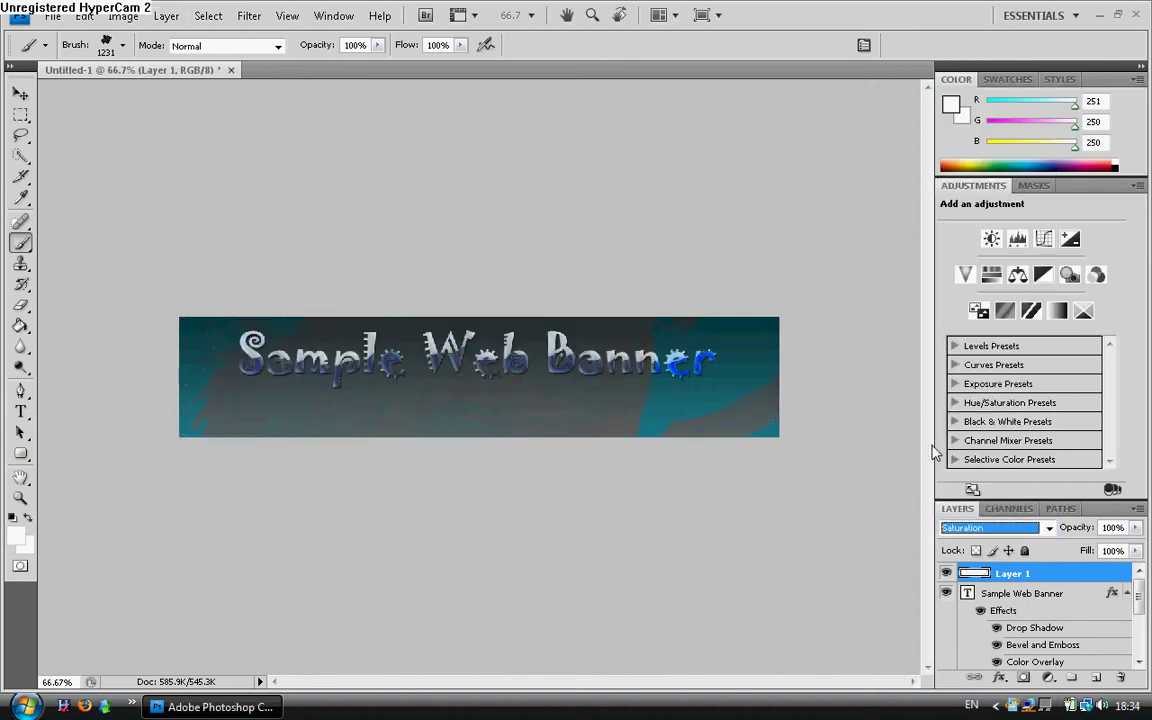
key("Up")
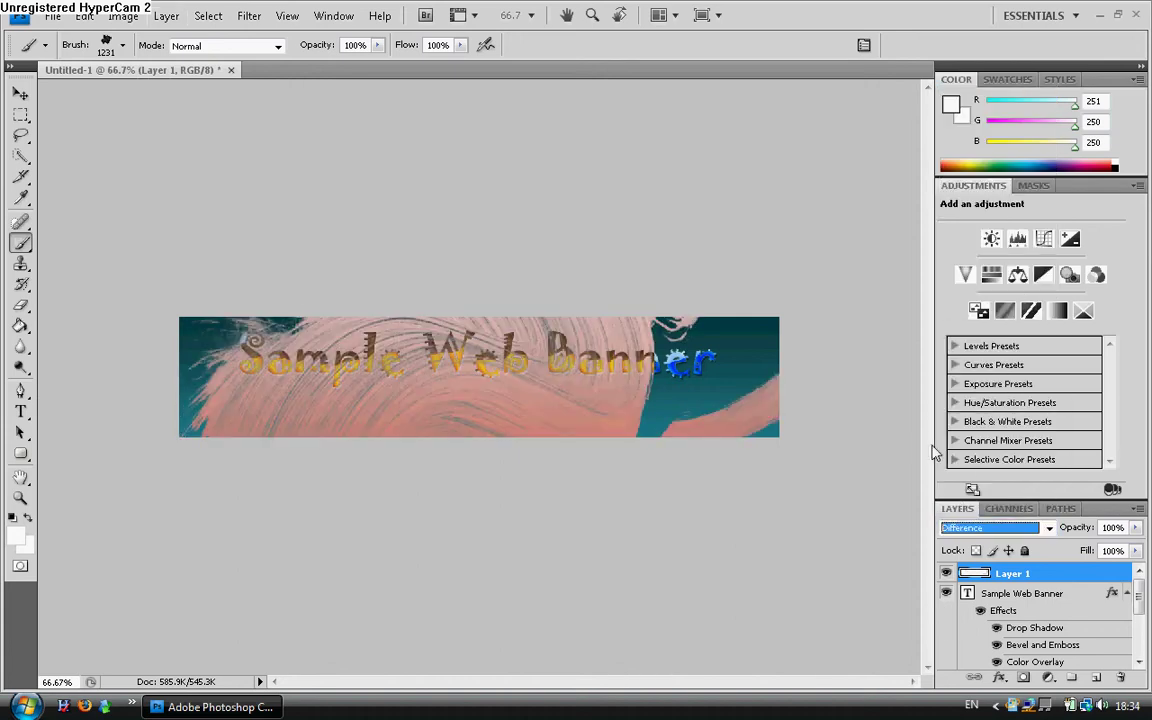
key("Up")
key("Up")
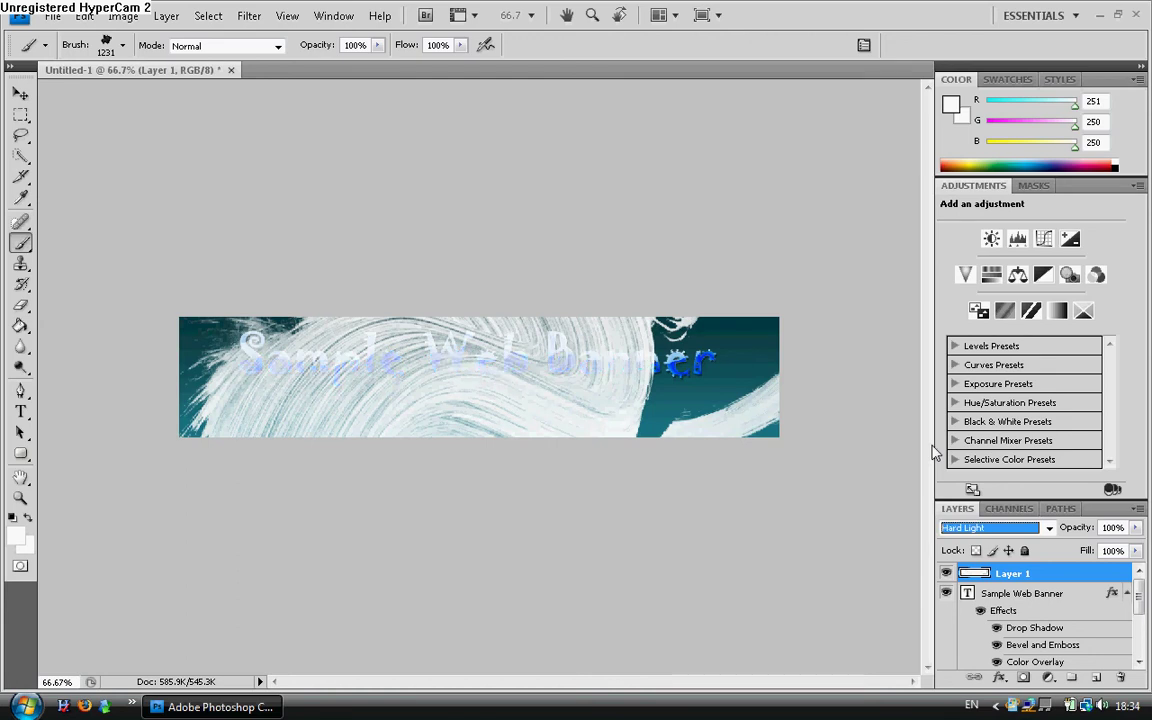
key("Up")
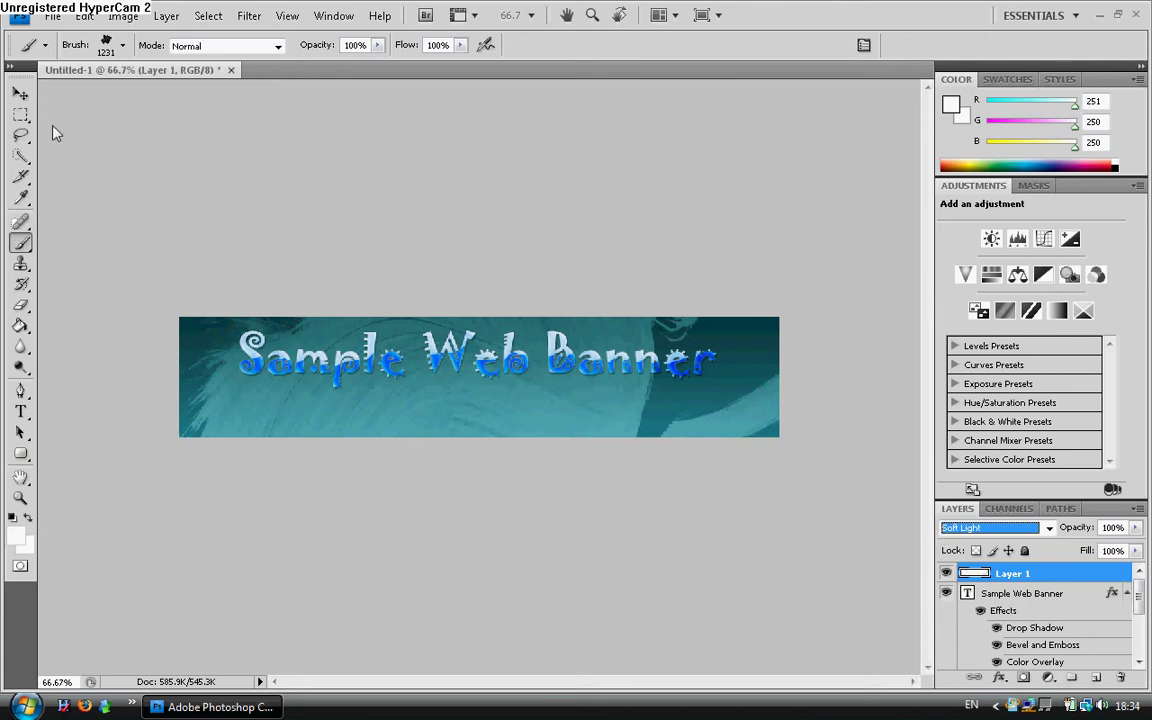
Save the banner as Untitled-1.psd on the Desktop, then minimize Photoshop
left_click(50, 18)
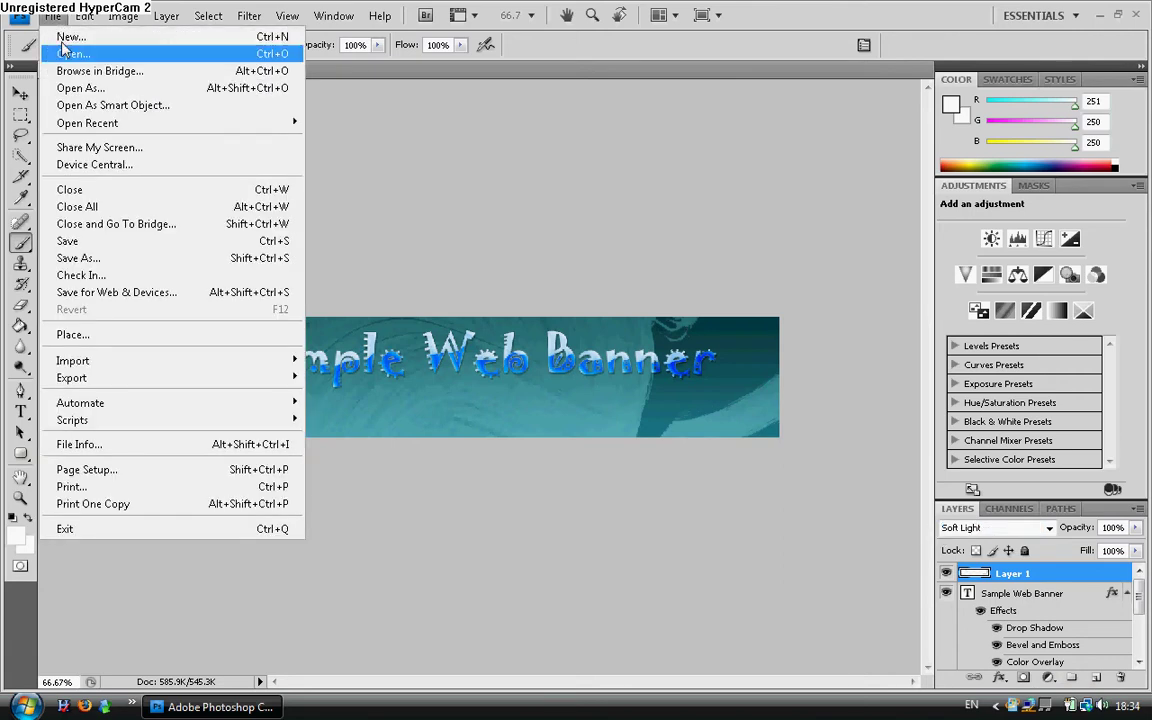
left_click(129, 256)
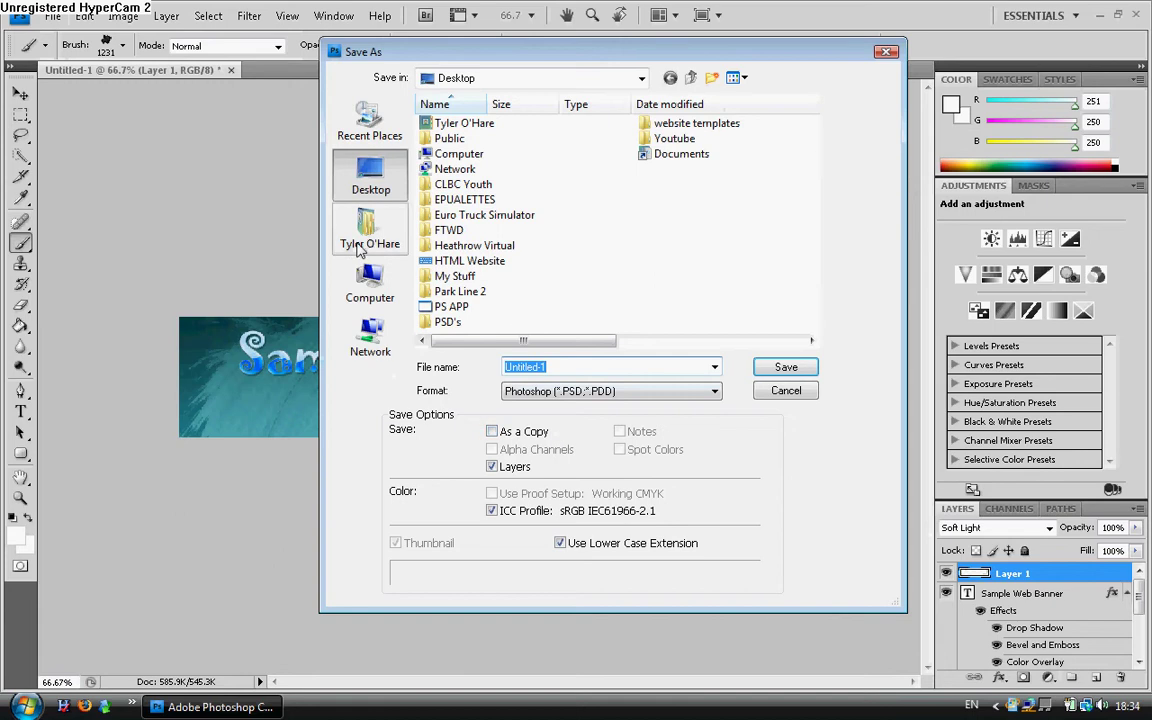
left_click(784, 367)
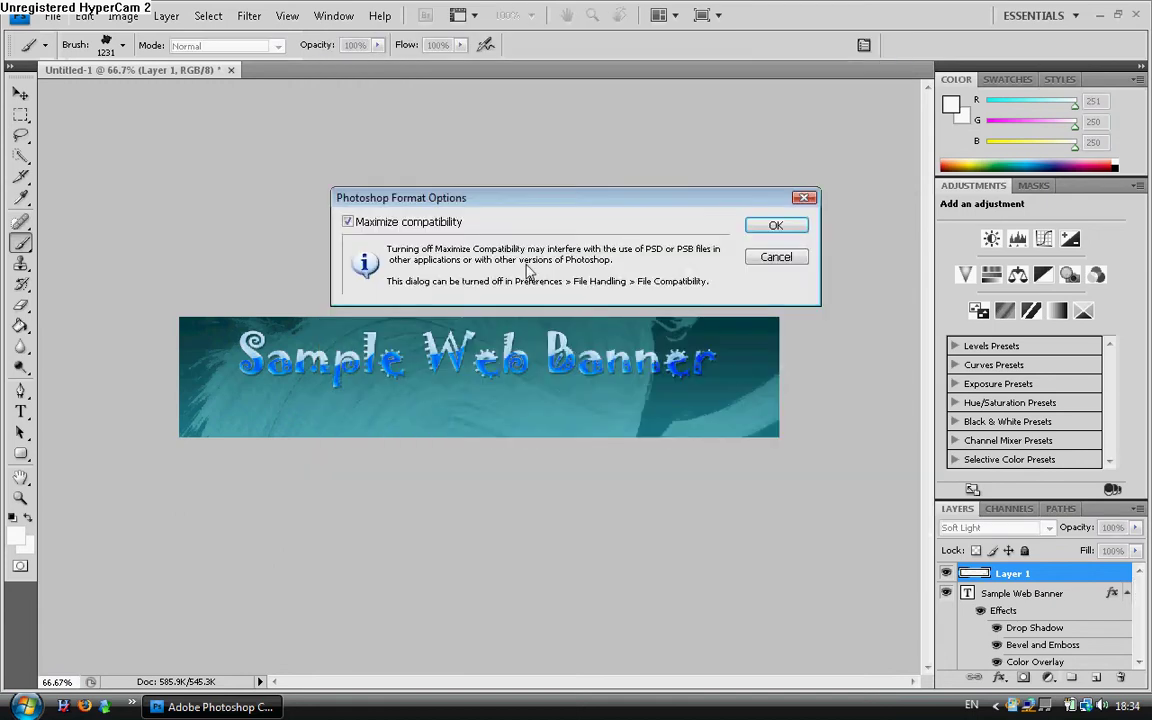
left_click(776, 226)
left_click(24, 413)
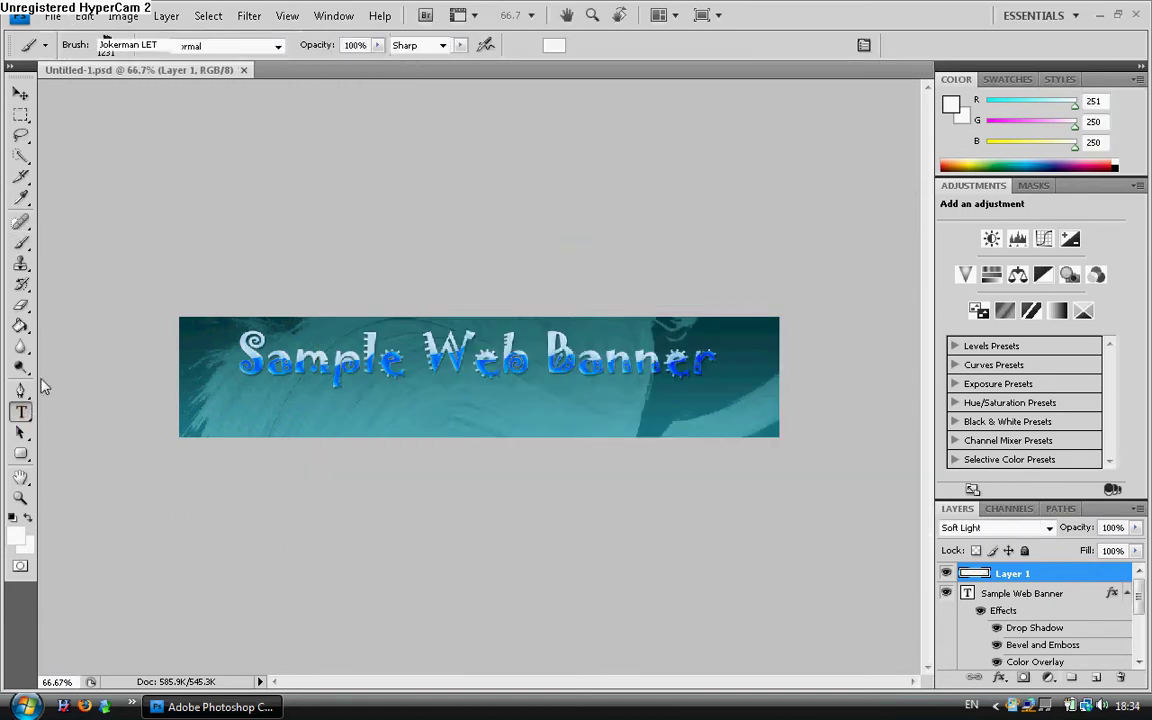
left_click(1098, 15)
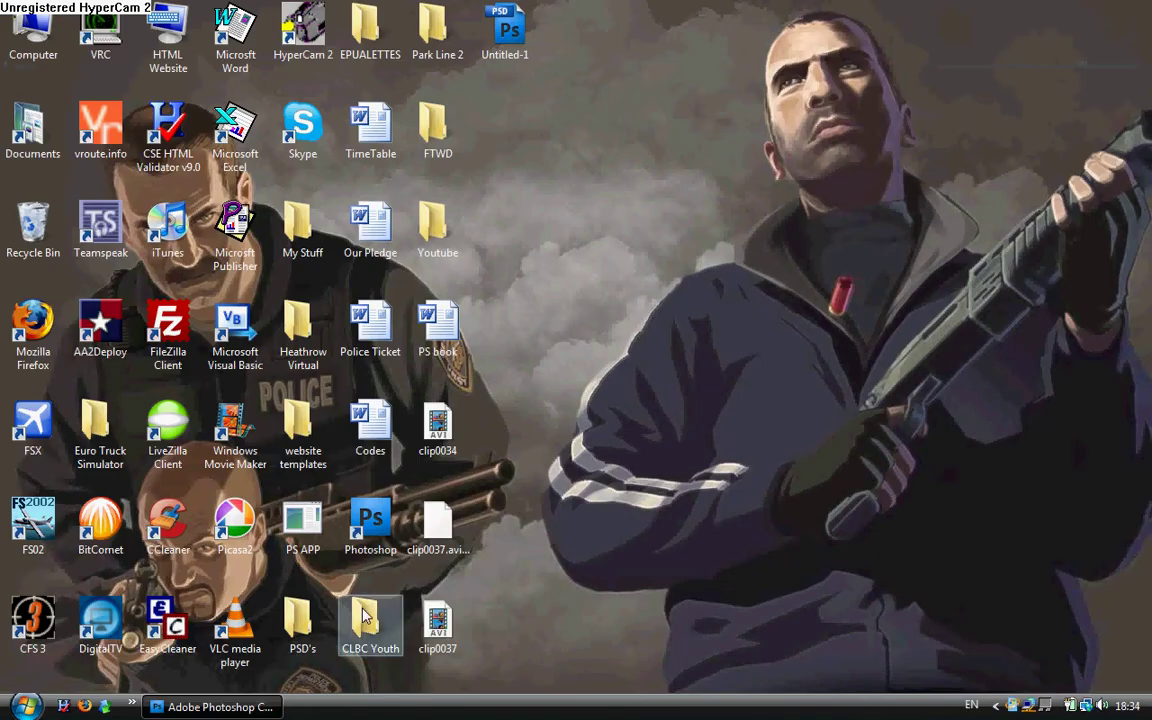
Open the PSD's folder on the desktop and launch the Nav Bar Photoshop file
double_click(298, 620)
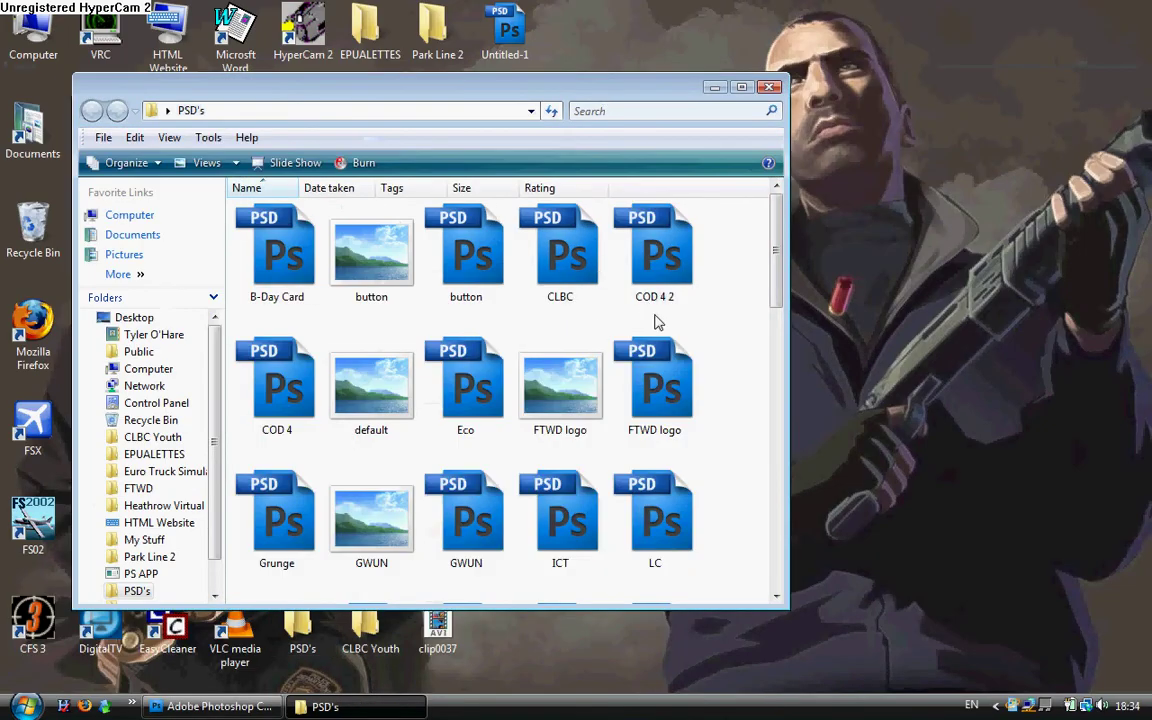
scroll(612, 316, "down", 3)
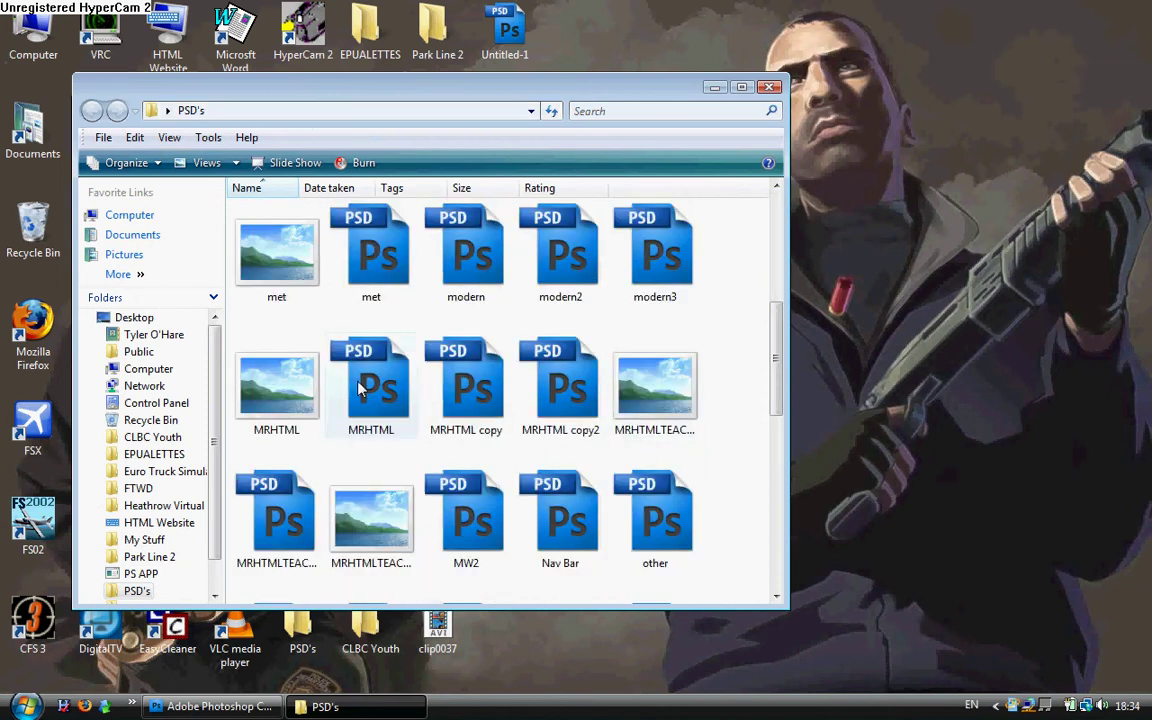
left_click_drag(779, 367, 753, 364)
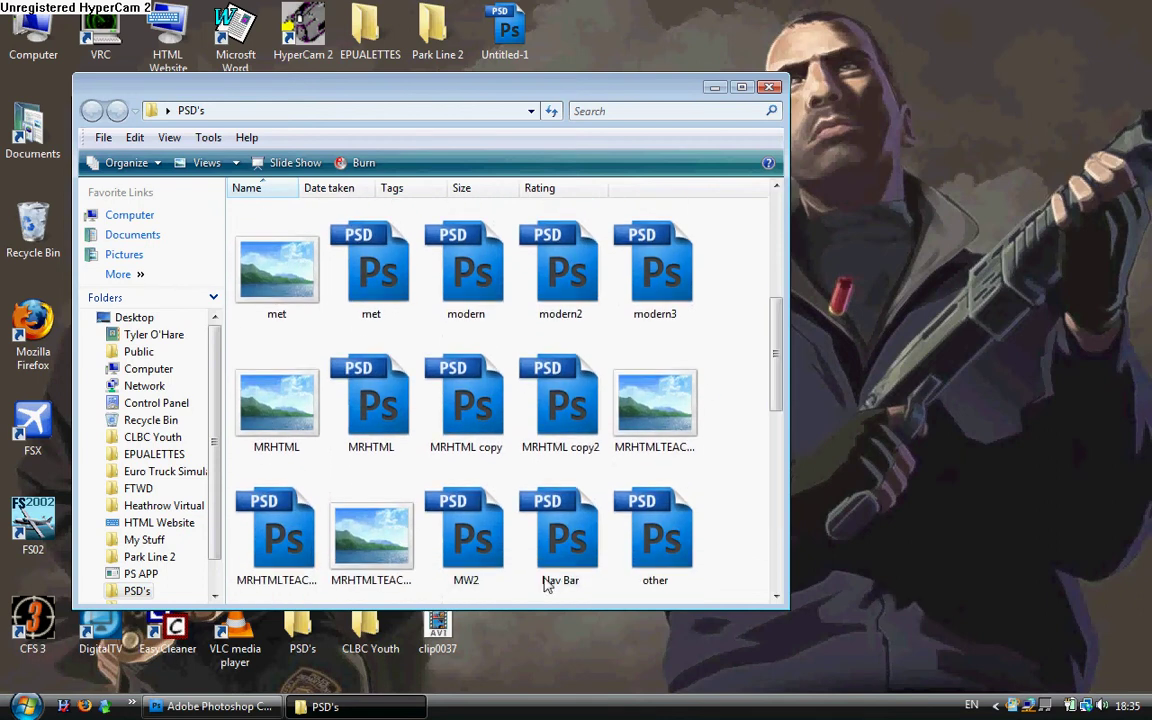
double_click(569, 524)
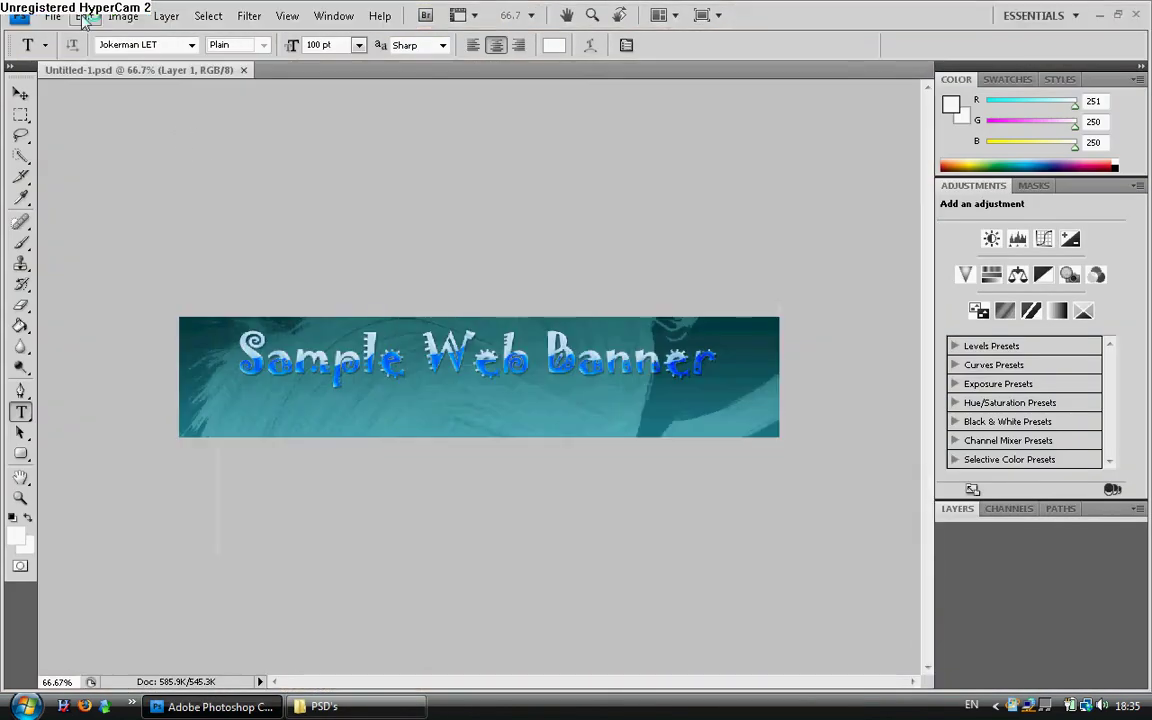
Check the File menu without running anything, then scroll the Layers panel to Shape 1
left_click(52, 17)
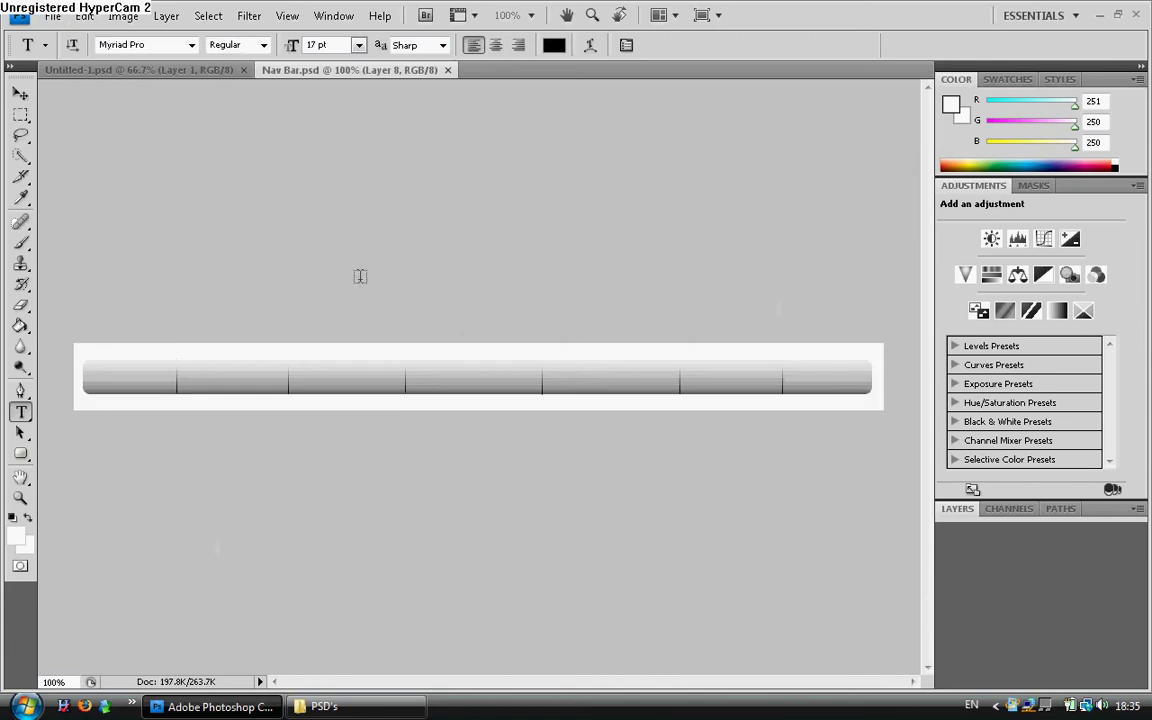
left_click(52, 17)
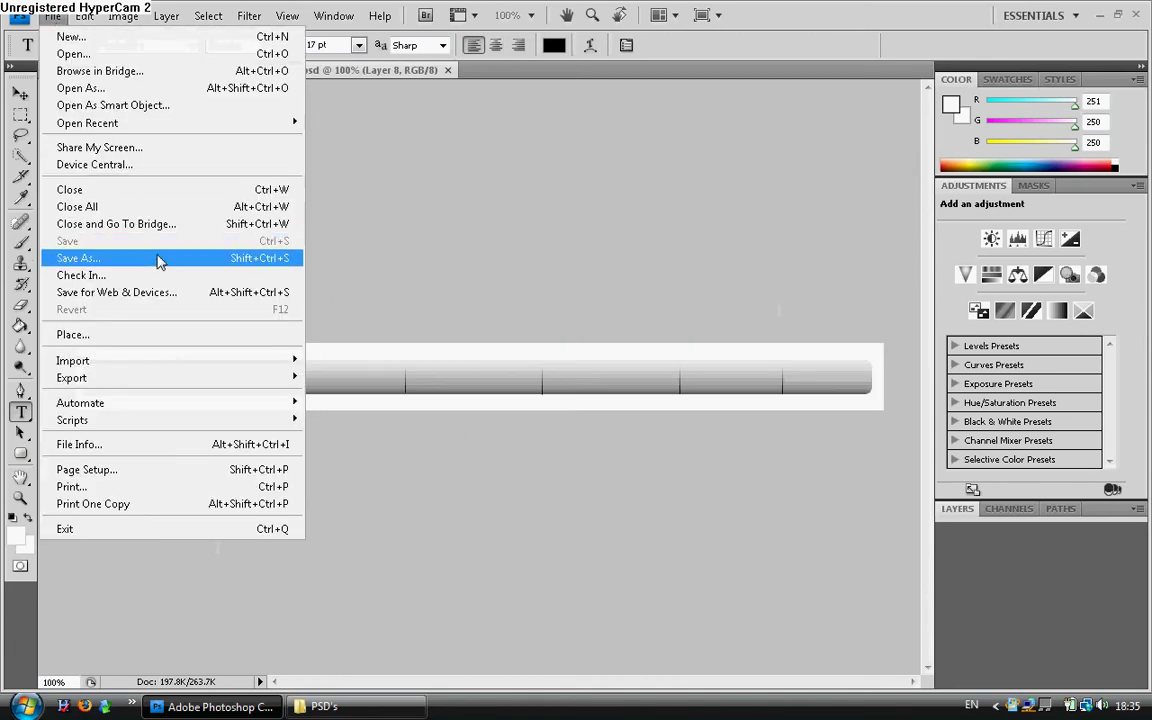
left_click(435, 266)
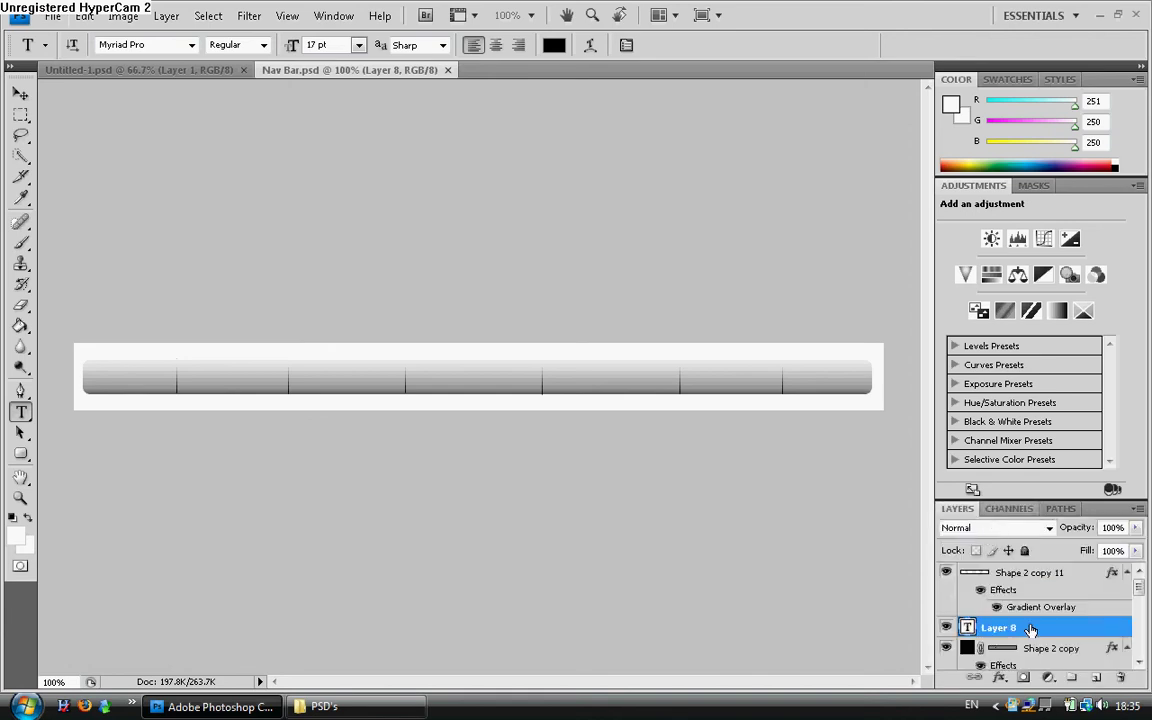
scroll(1068, 651, "down", 1)
scroll(1064, 604, "down", 3)
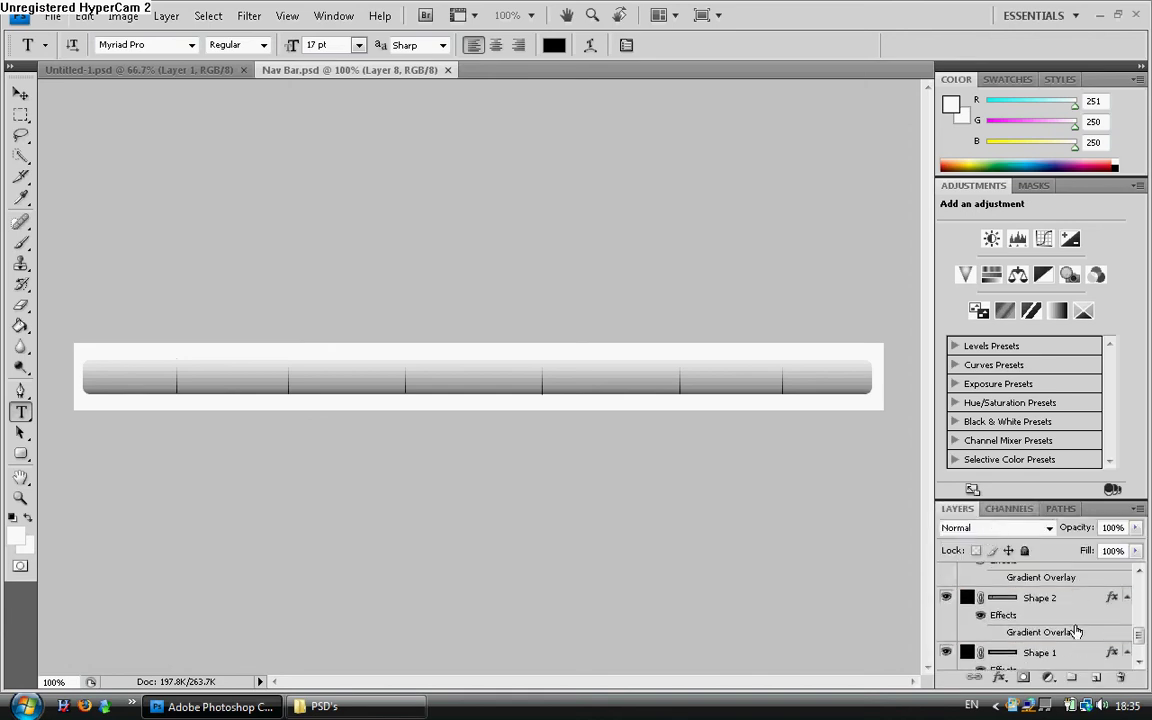
Give Shape 1 a Gradient Overlay with the teal Audition CS3 preset
left_click(1066, 608)
double_click(1066, 618)
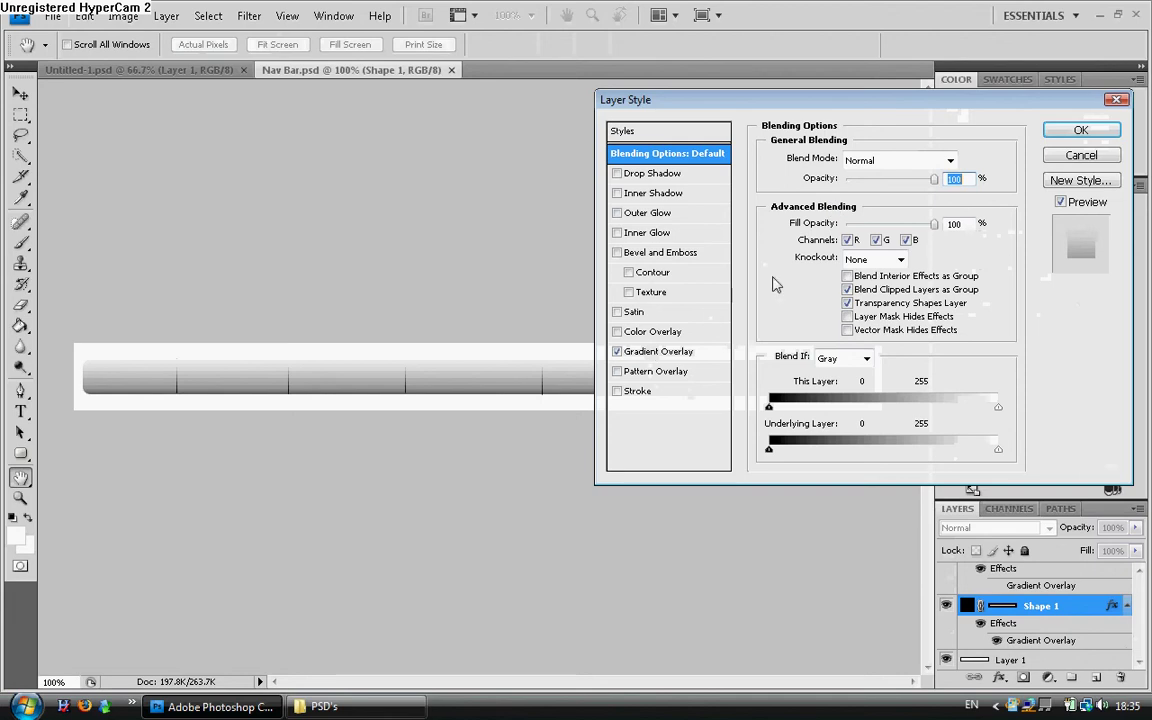
left_click(682, 351)
left_click(868, 197)
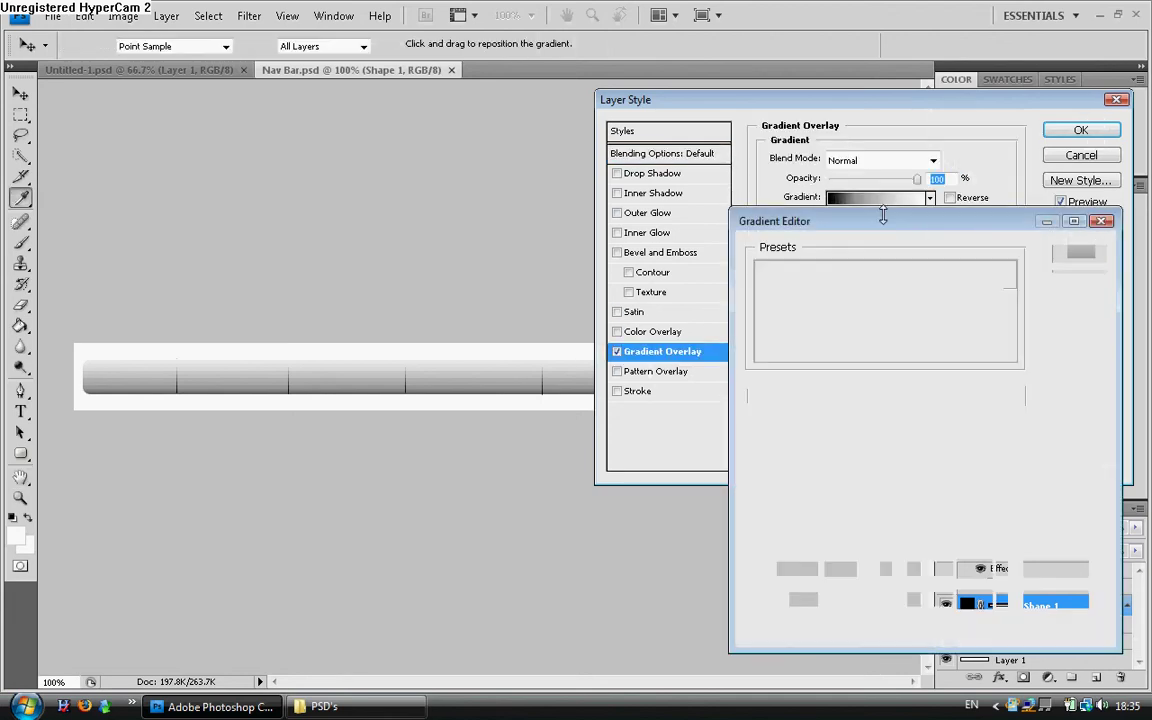
left_click(969, 336)
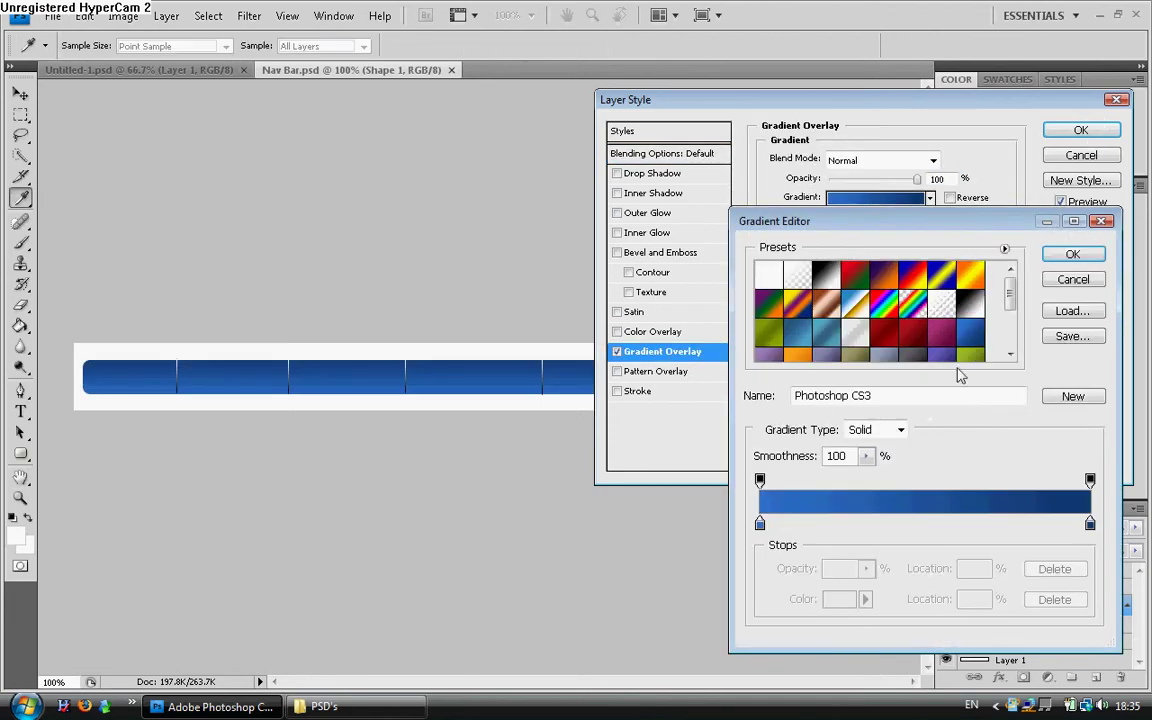
left_click(970, 356)
left_click(1010, 354)
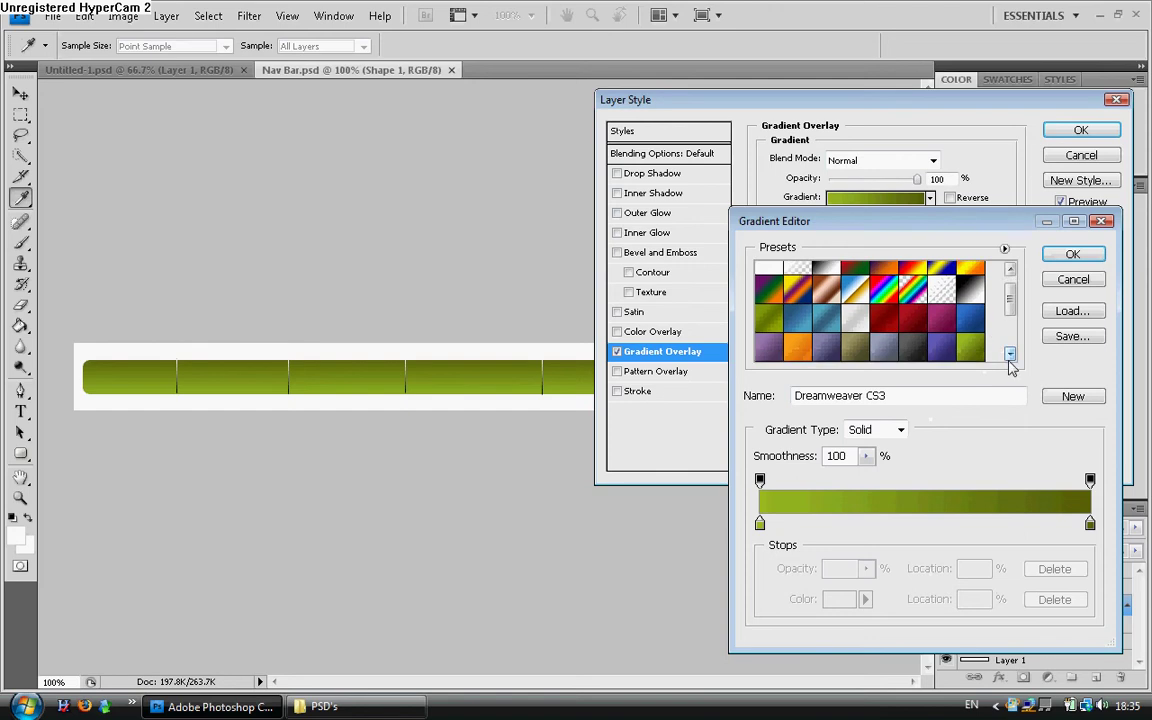
left_click(1010, 354)
left_click(971, 356)
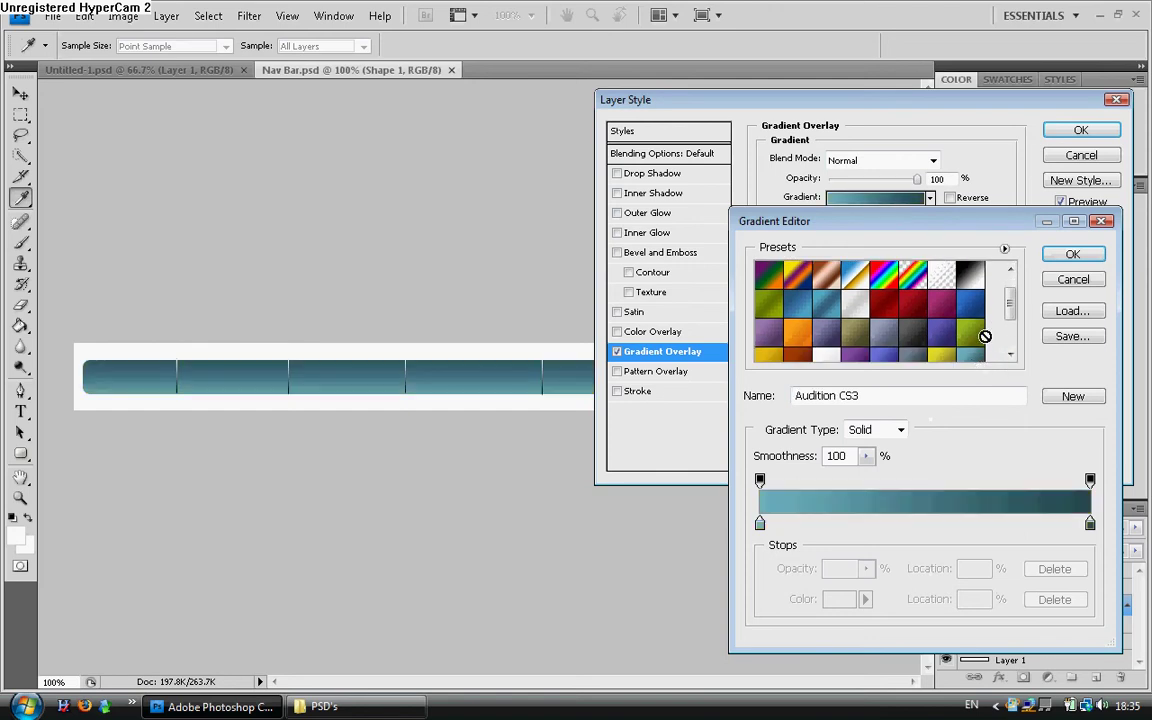
left_click(1072, 254)
left_click(1080, 132)
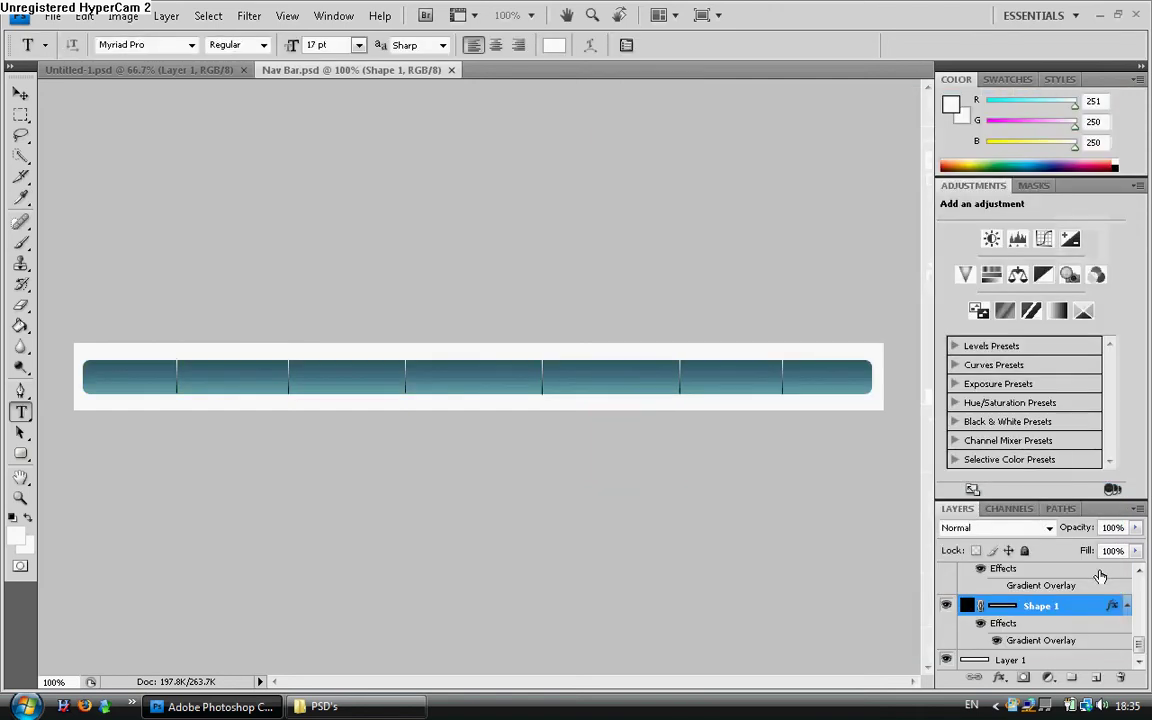
scroll(1145, 650, "up", 3)
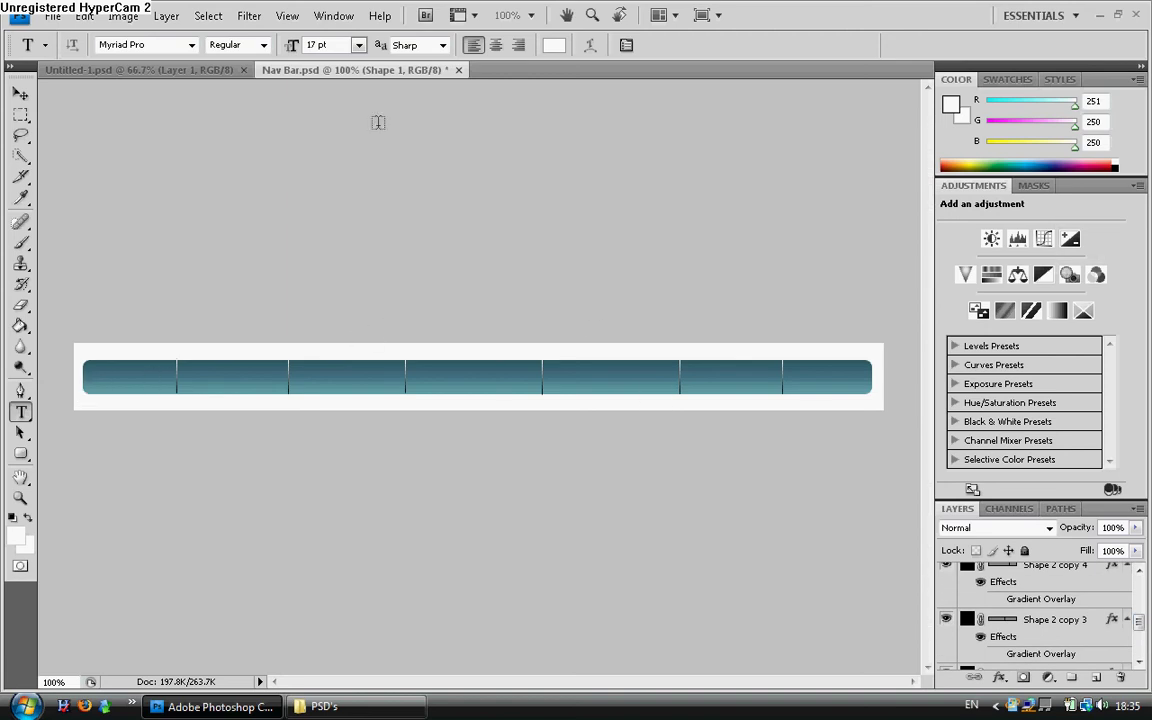
Save a JPEG copy as Nav Bar.jpg on the Desktop at Maximum quality 12
left_click(52, 16)
left_click(144, 259)
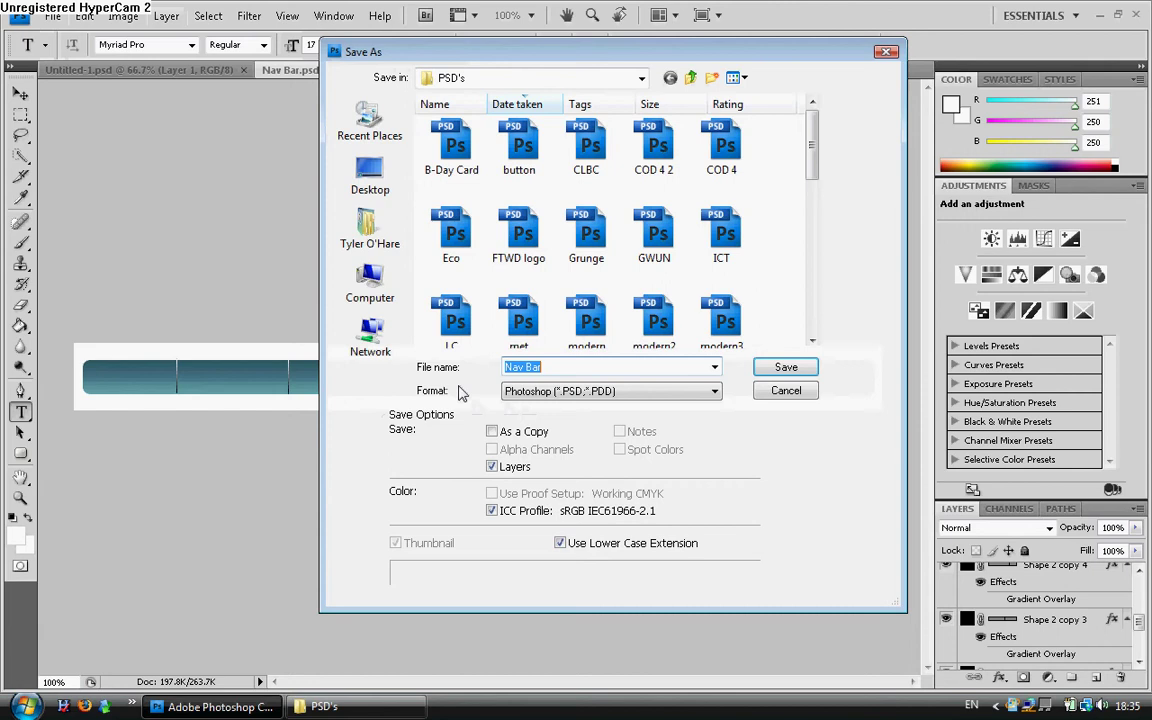
left_click(372, 180)
left_click(570, 389)
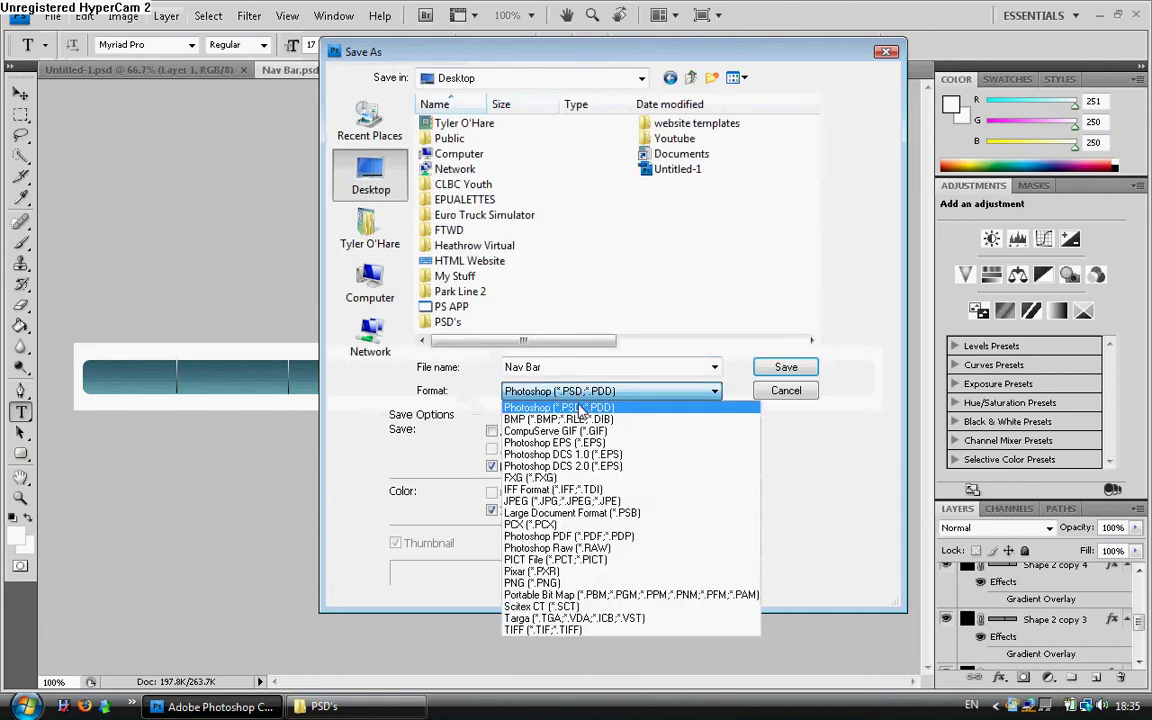
left_click(612, 502)
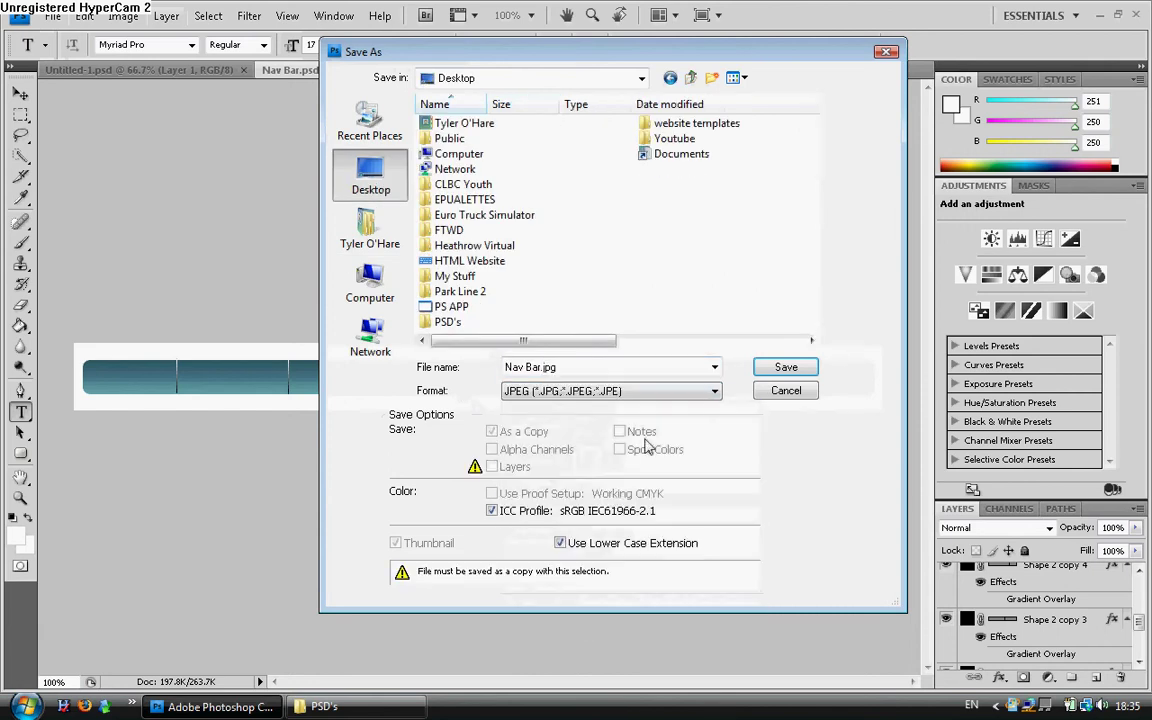
left_click(778, 367)
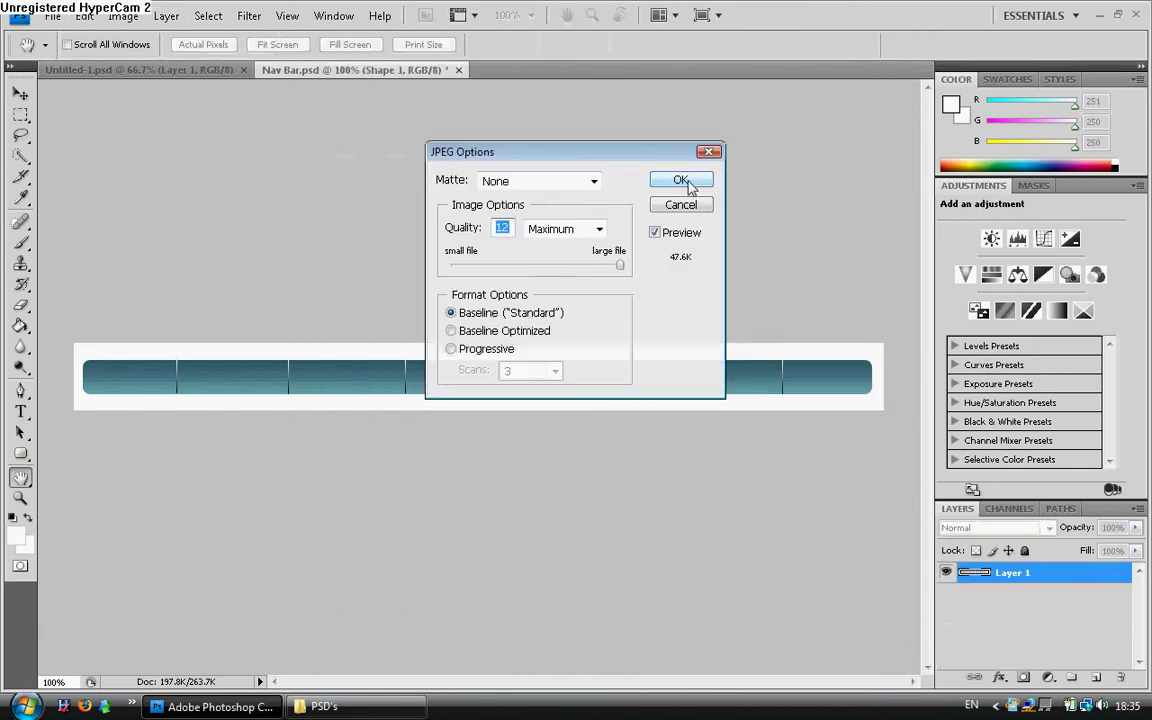
left_click(687, 181)
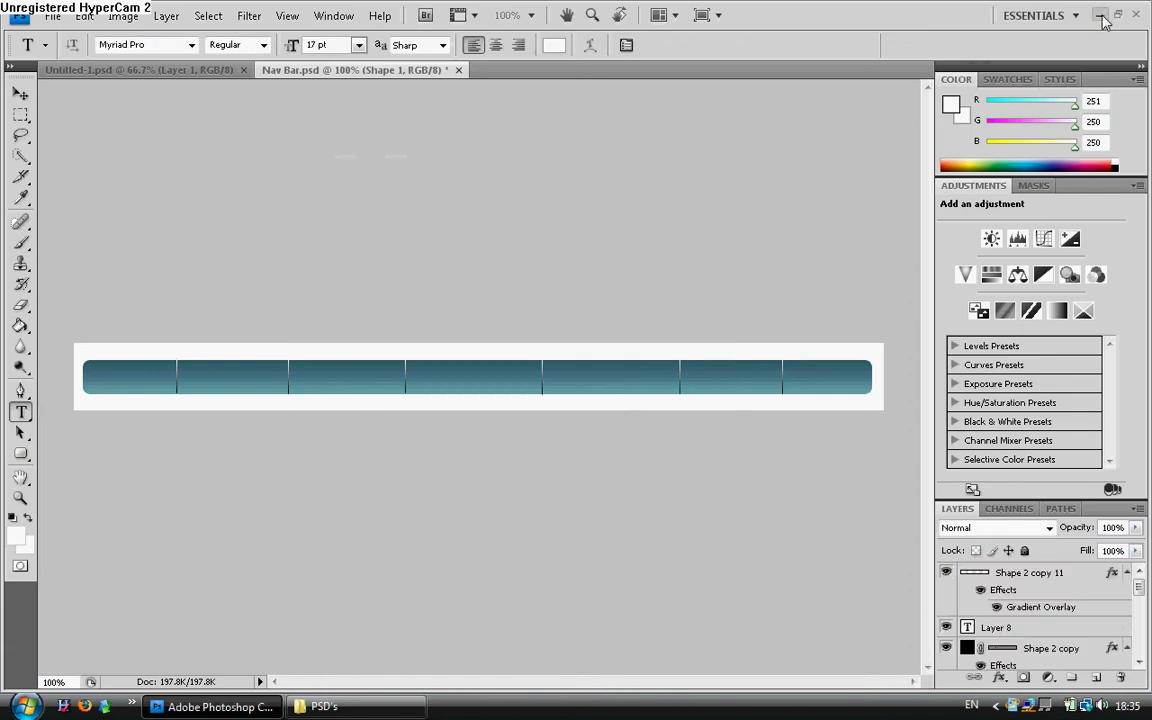
From the desktop, open Nav Bar.jpg in Firefox
left_click(1099, 14)
left_click(763, 88)
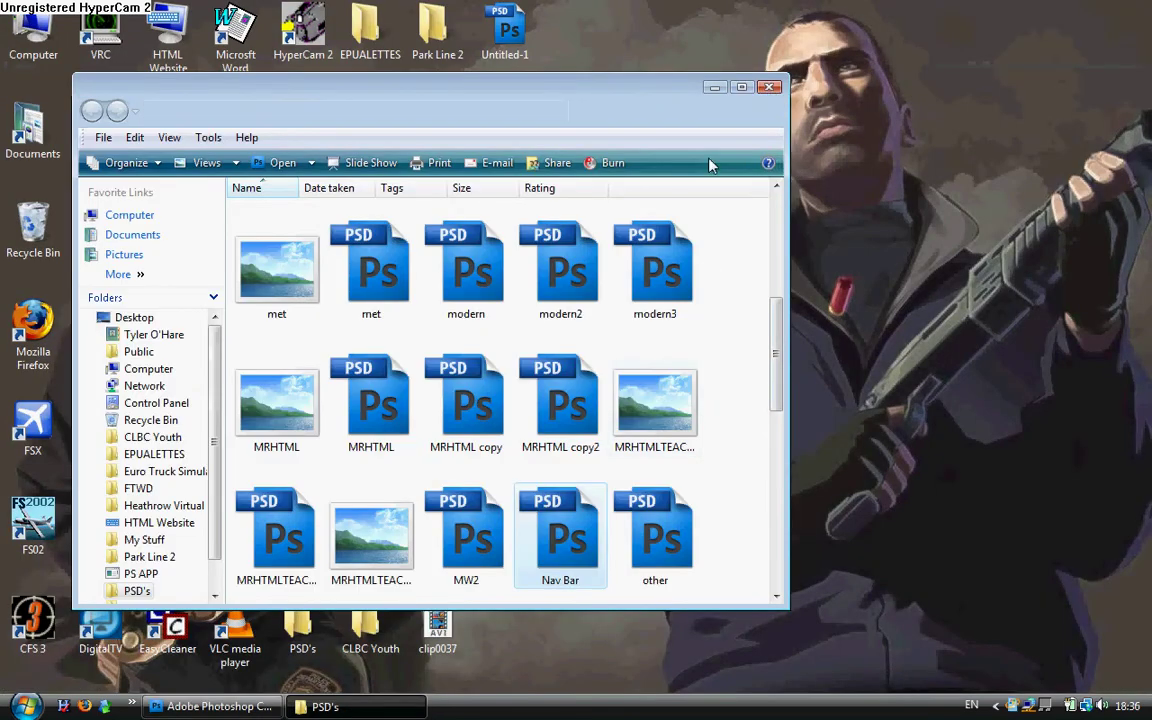
right_click(507, 138)
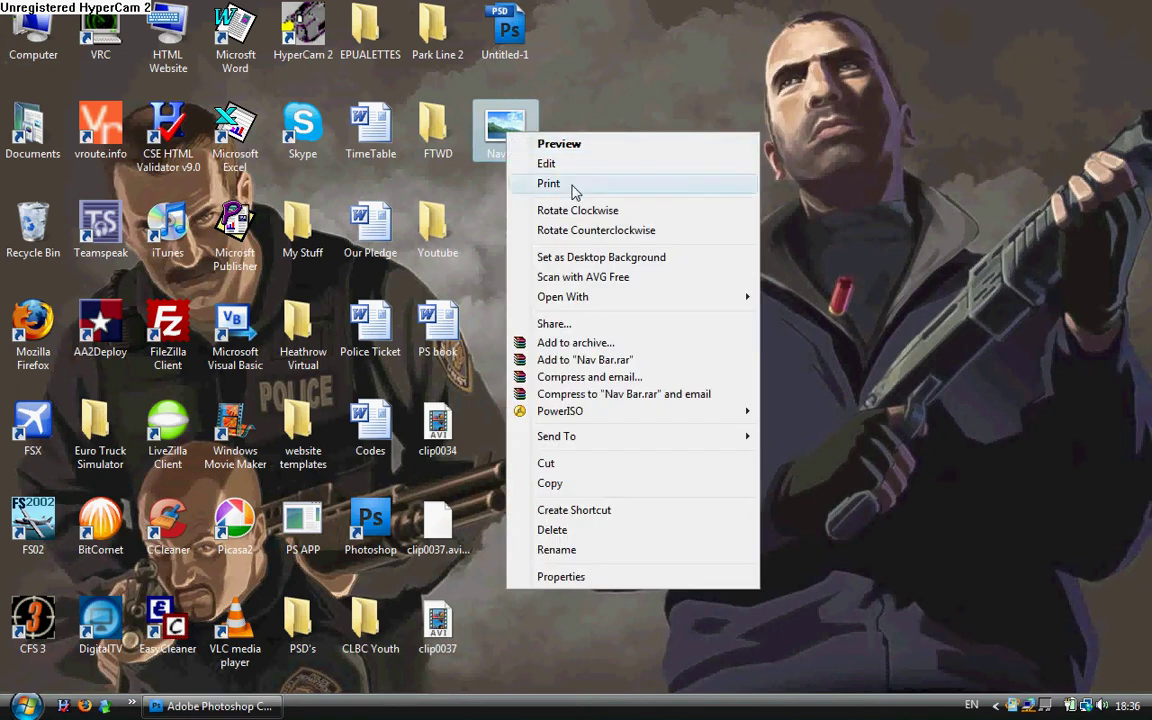
mouse_move(565, 297)
left_click(803, 317)
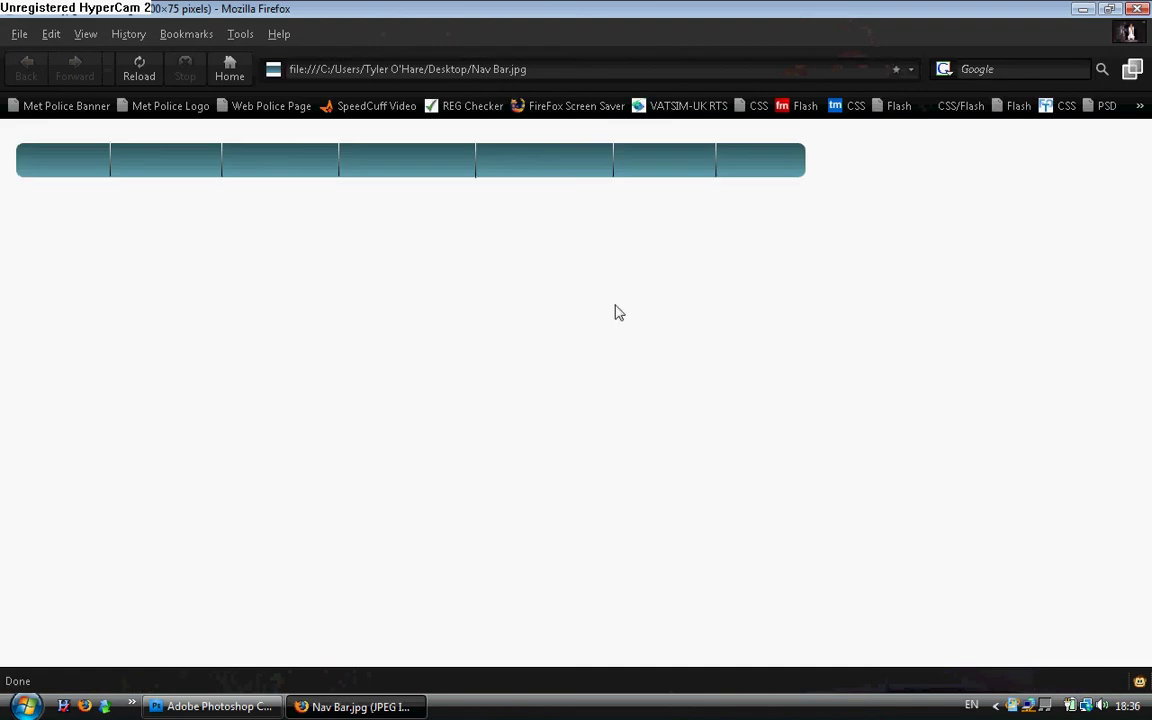
Copy the nav bar image in Firefox and return to Photoshop
right_click(502, 173)
left_click(535, 177)
left_click(213, 706)
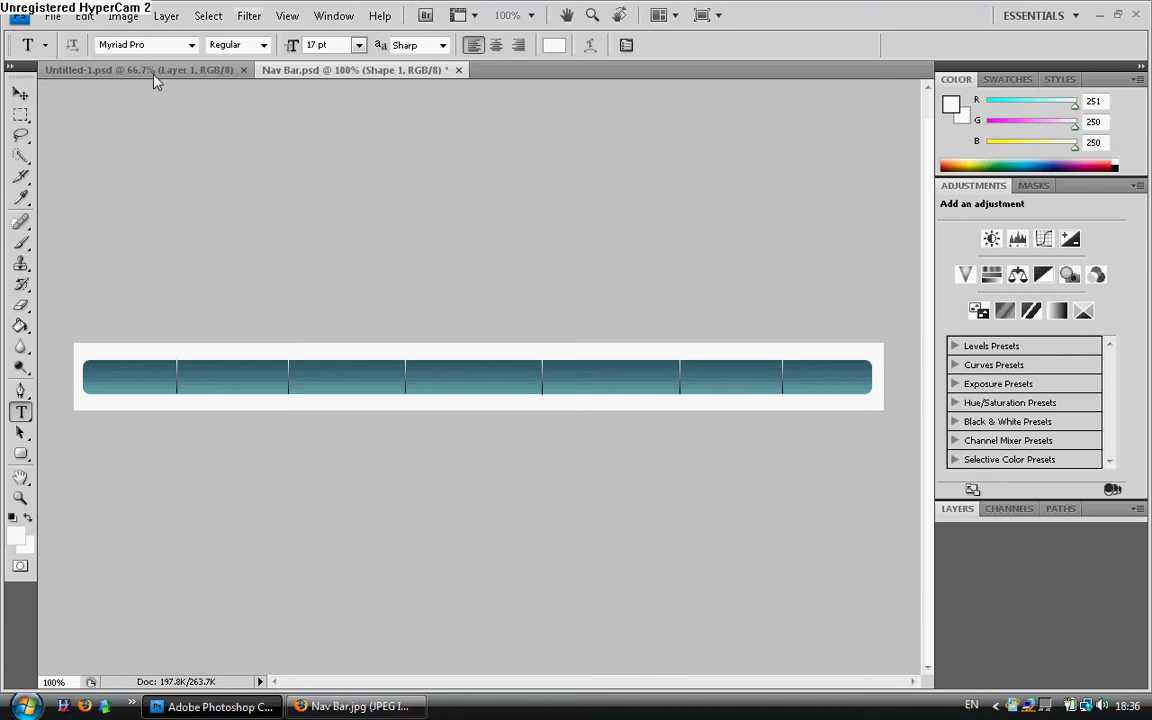
Paste the nav bar into the Sample Web Banner document and nudge it beneath the title
left_click(216, 70)
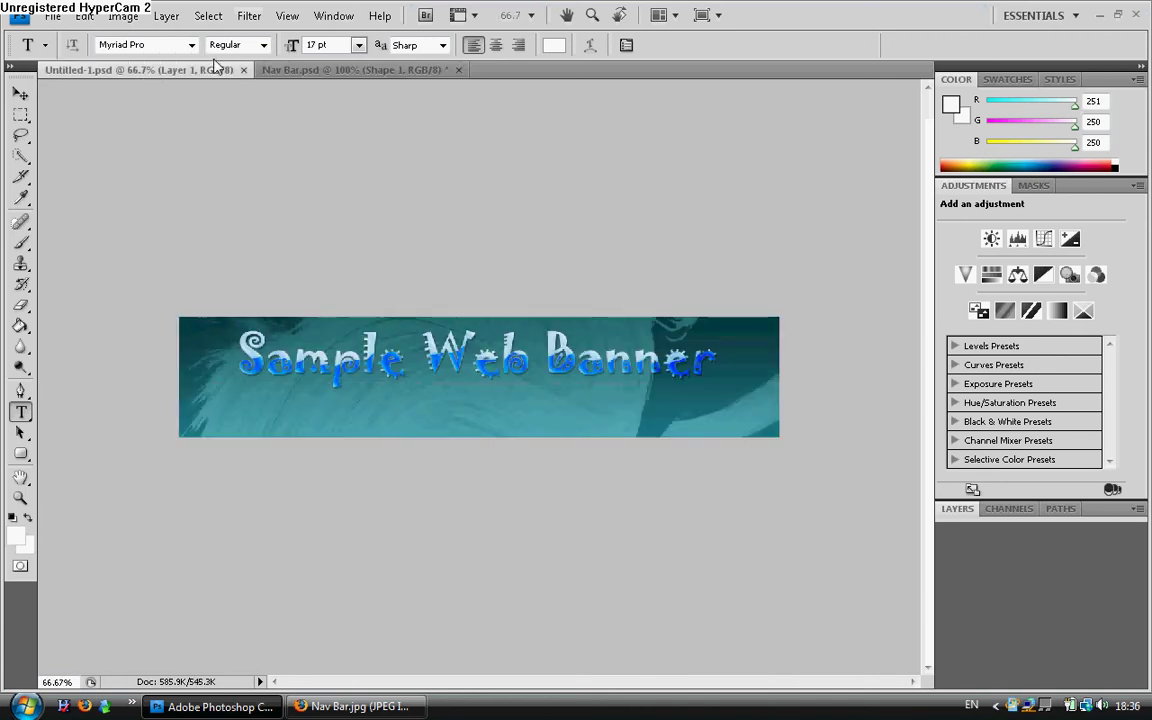
key("ctrl+v")
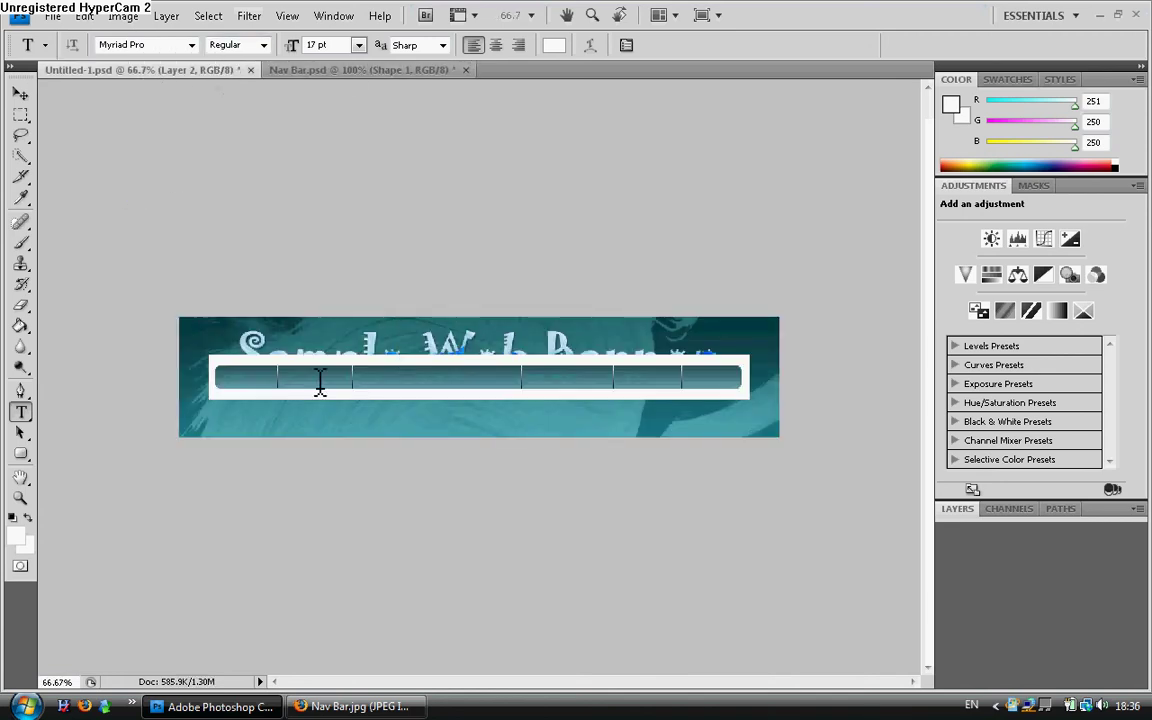
left_click(21, 93)
left_click_drag(368, 378, 377, 404)
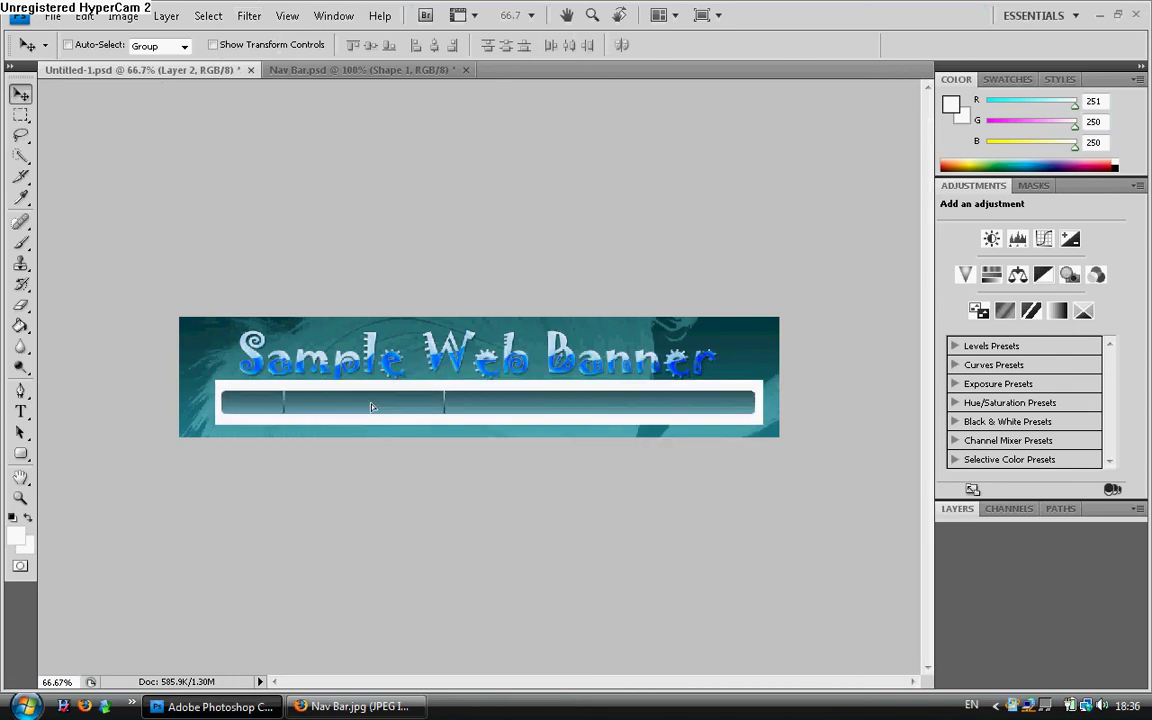
key("ctrl+v")
key("Down")
key("Down")
key("Down")
key("Down")
key("Down")
key("Down")
key("Down")
key("Down")
key("Down")
key("Down")
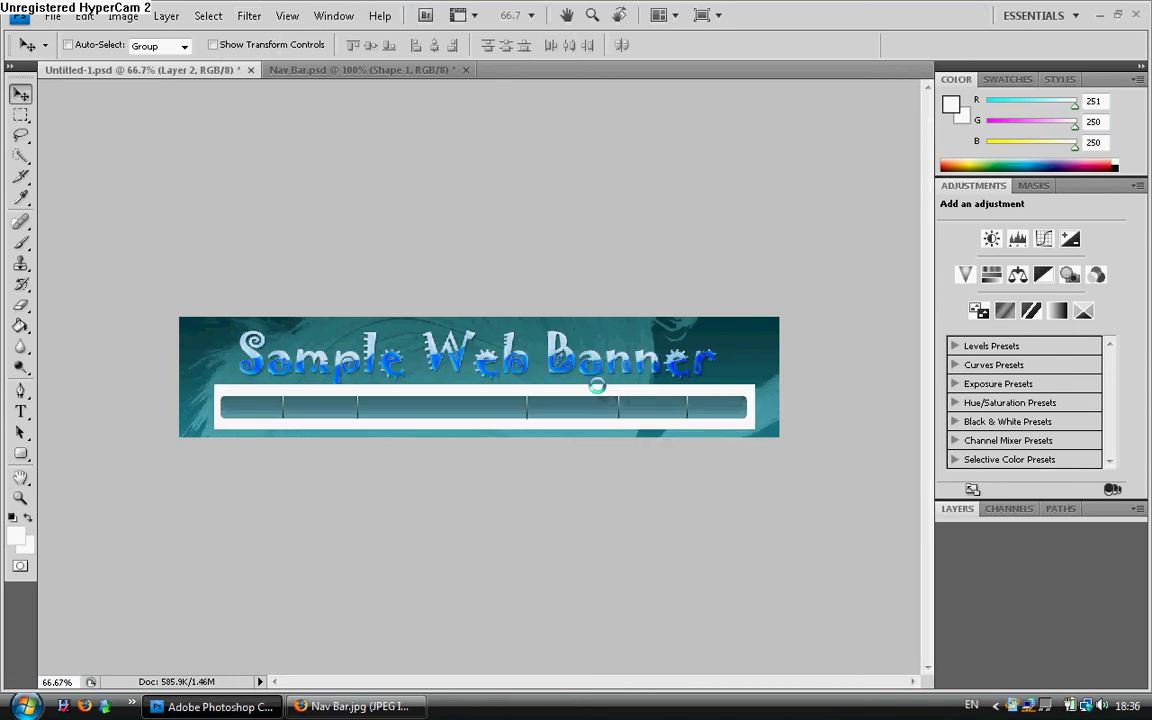
key("Right")
key("Right")
key("Up")
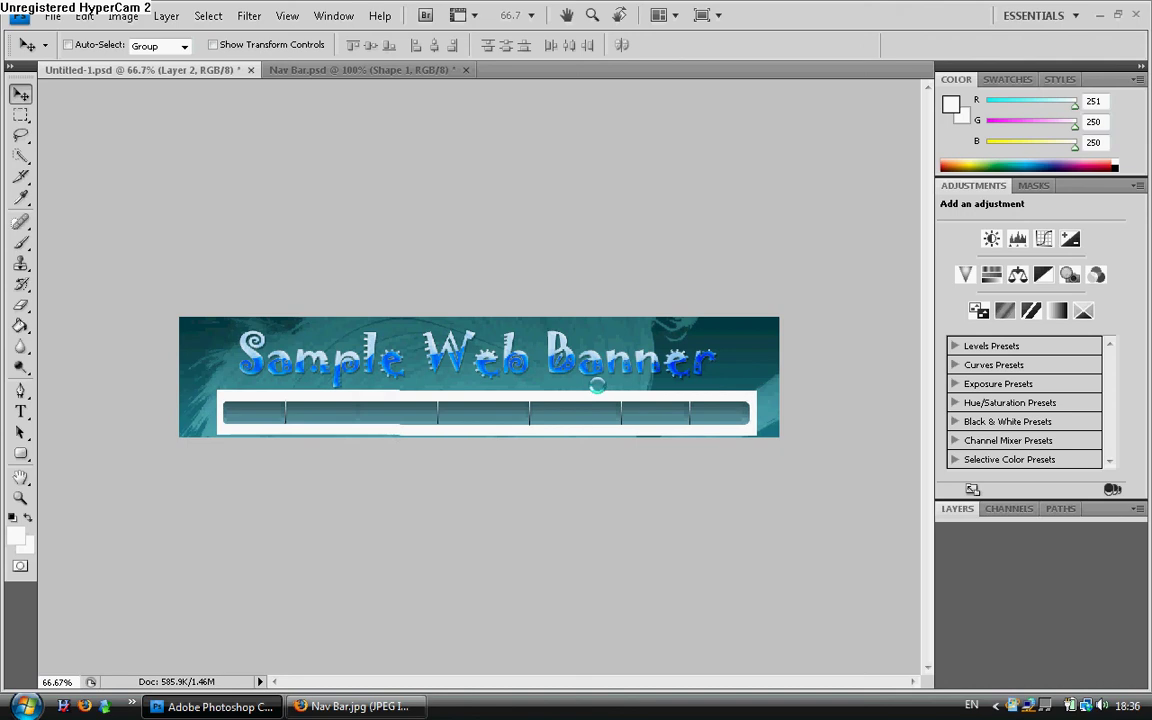
Set the nav bar layer's blend mode to Multiply and view the banner at 100%
left_click(997, 529)
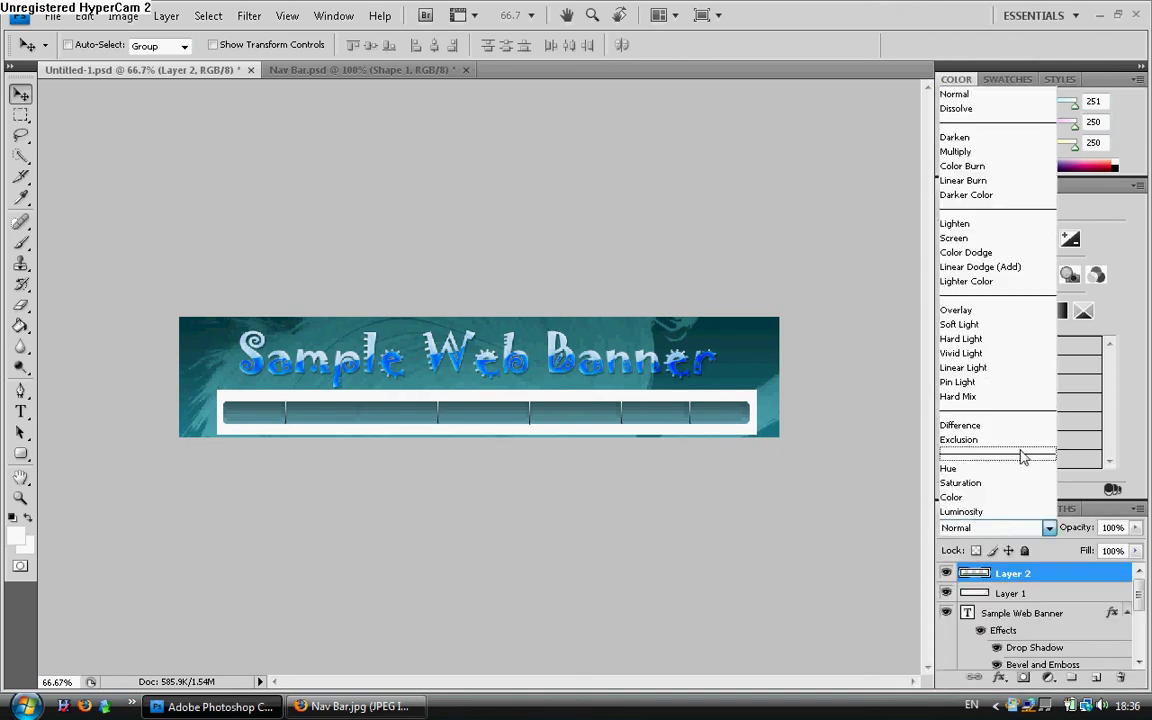
left_click(990, 152)
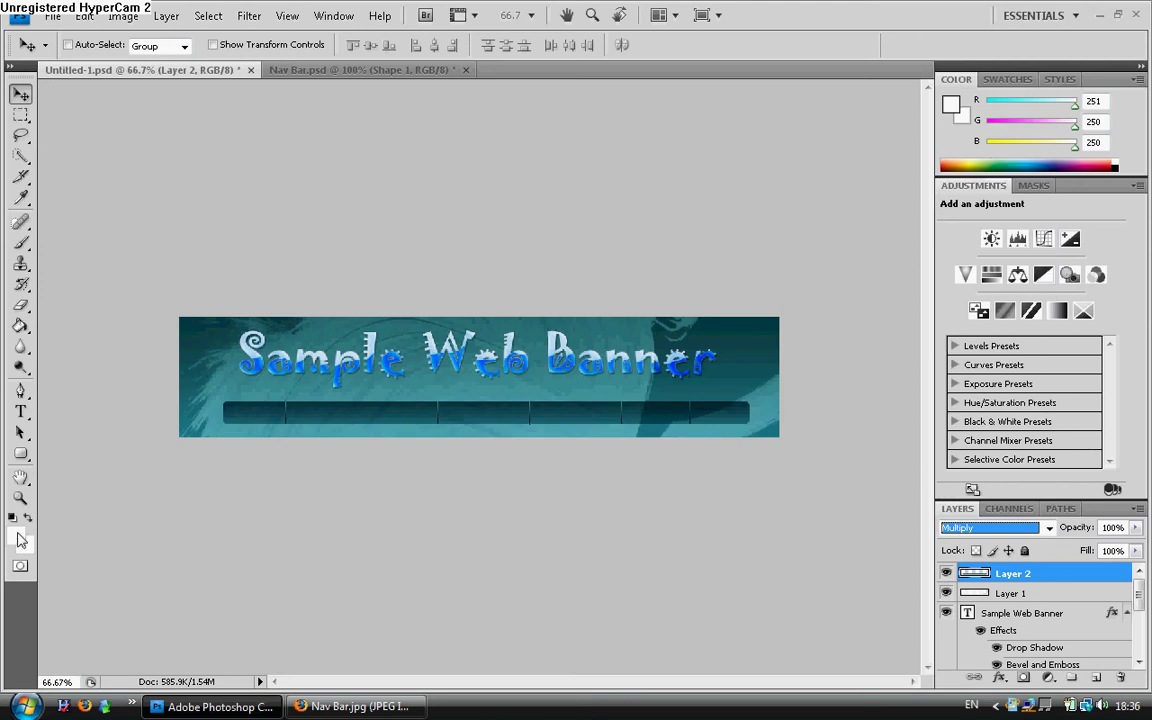
left_click(20, 497)
left_click(375, 45)
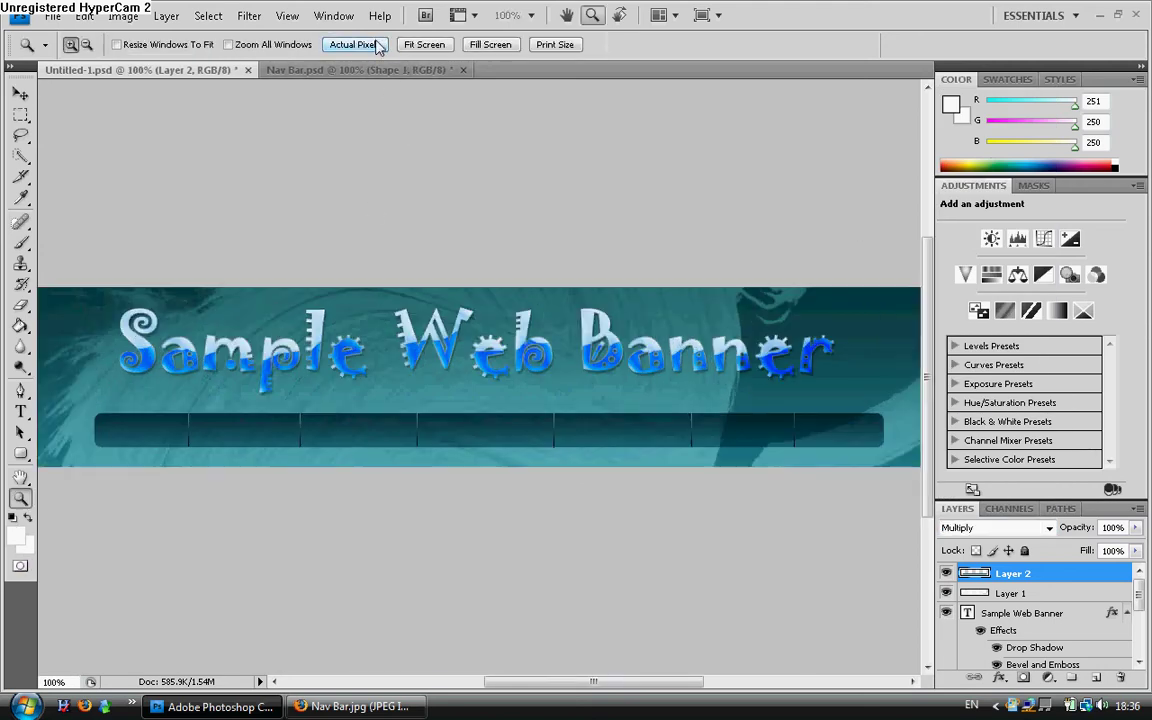
Preview nav bar blend modes from Luminosity through Hard Light, Screen, Linear Burn and Color Burn
left_click(997, 527)
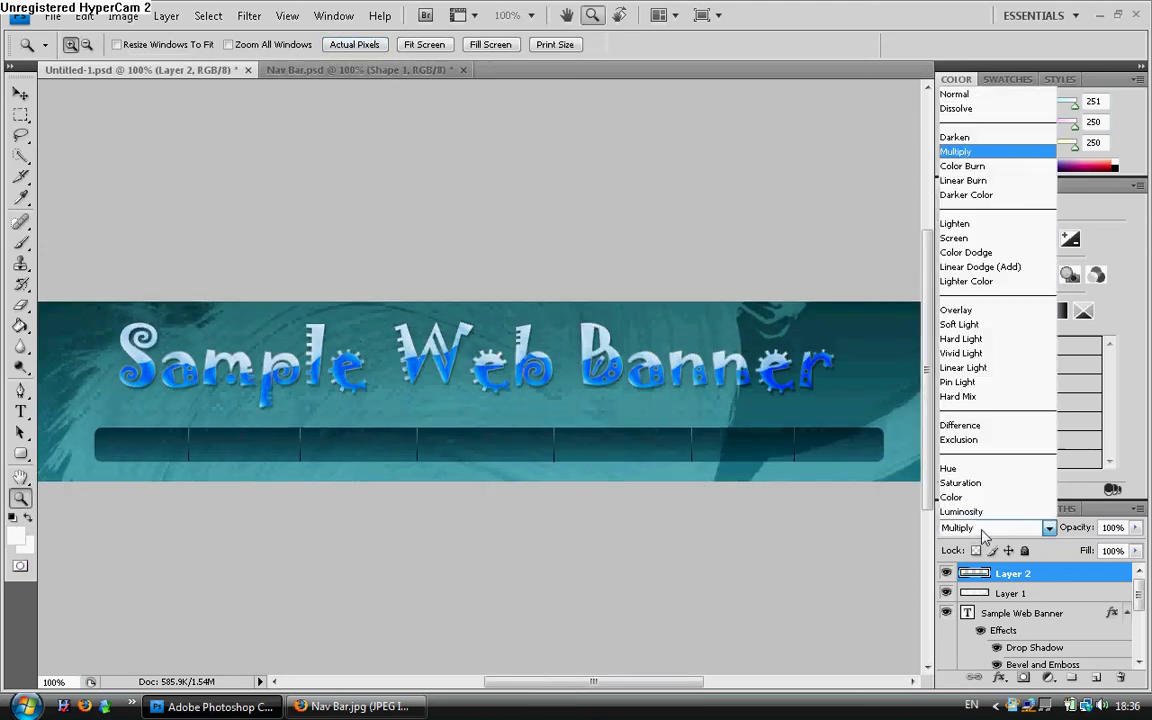
left_click(995, 507)
key("Up")
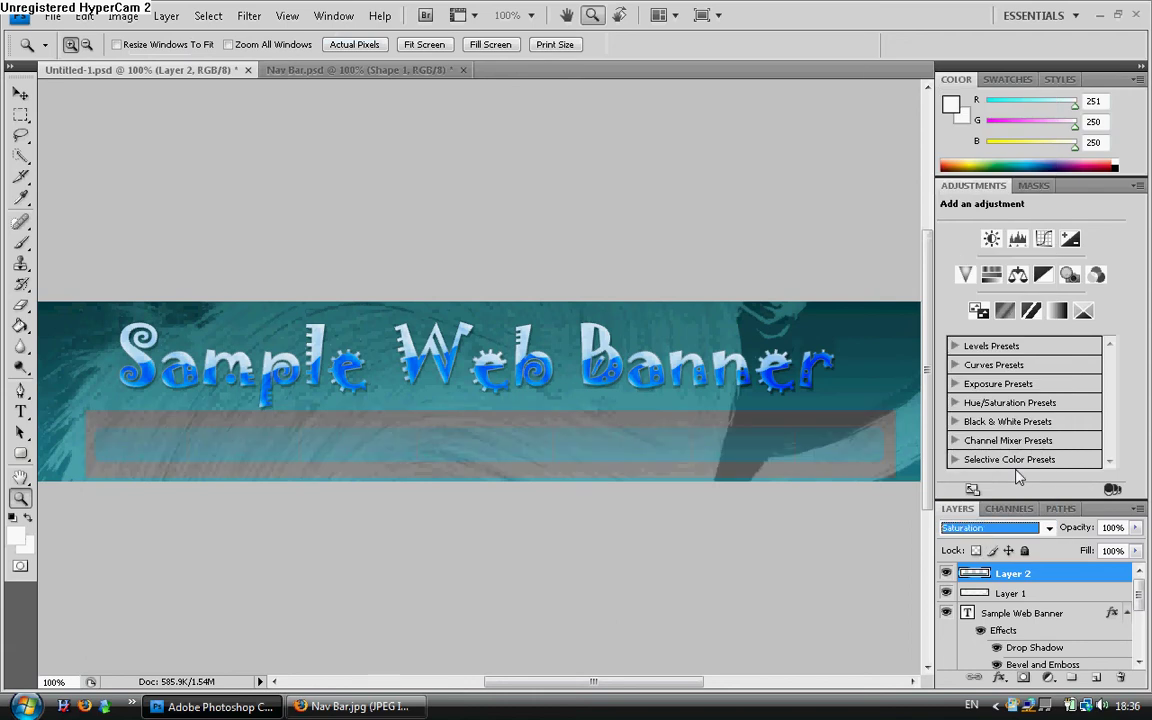
key("Up")
key("Up")
key("Up")
key("Up")
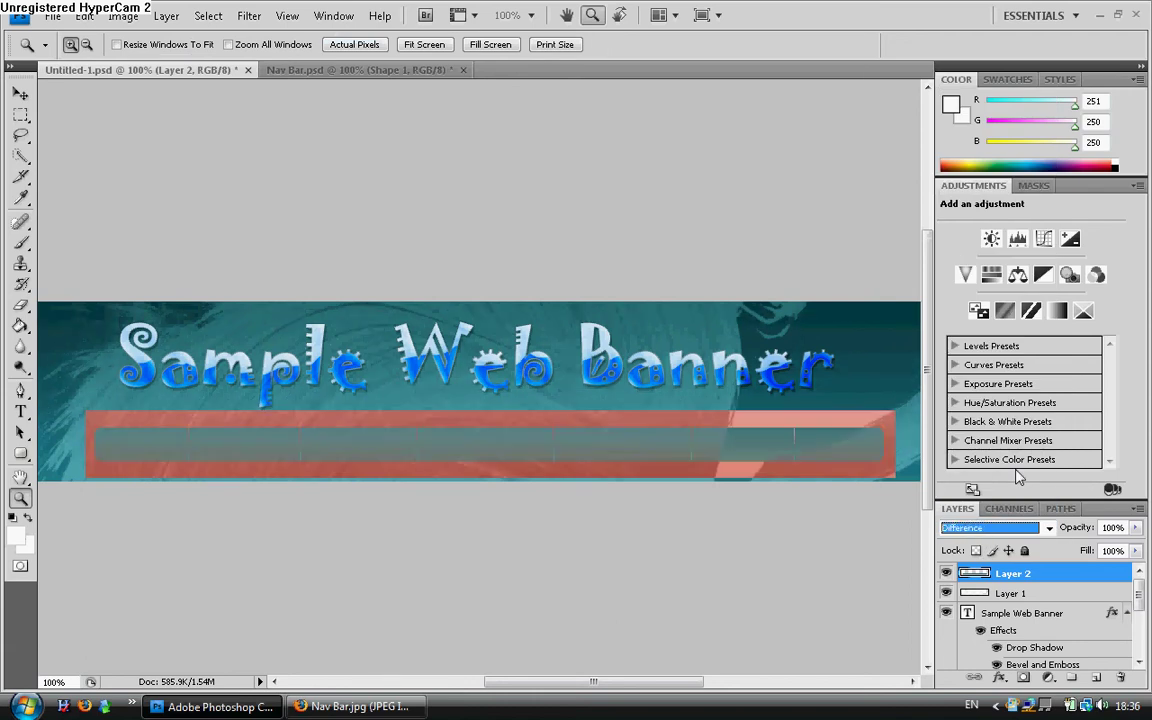
key("Up")
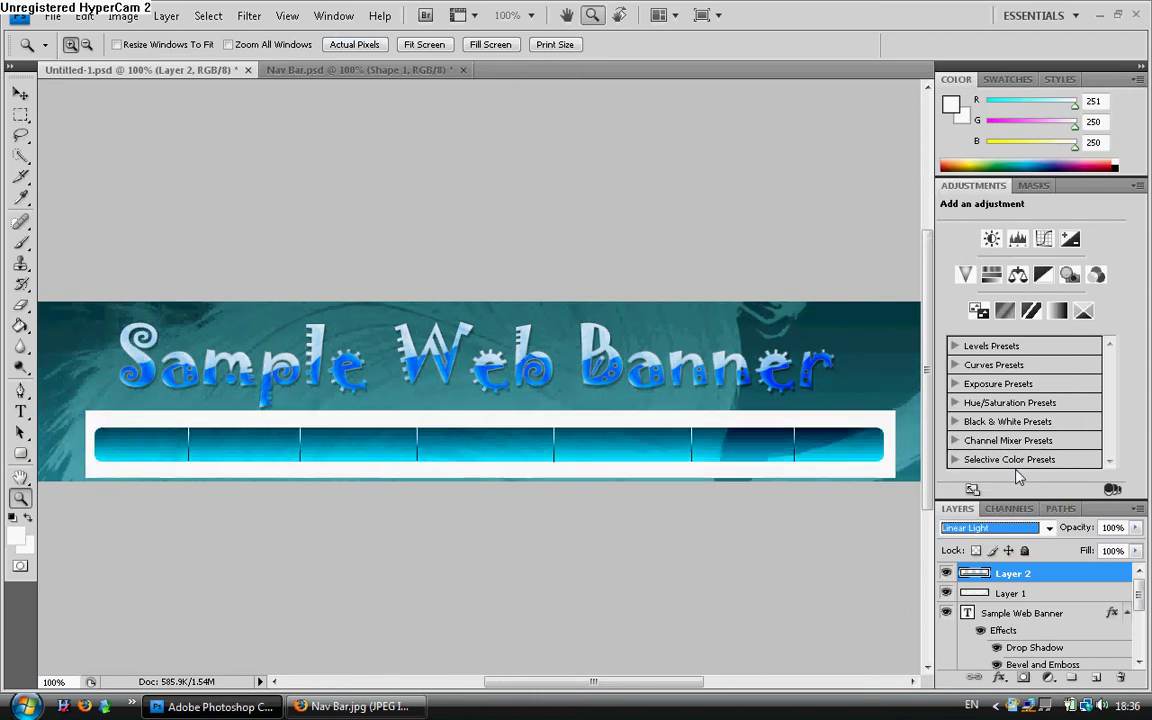
key("Down")
key("Down")
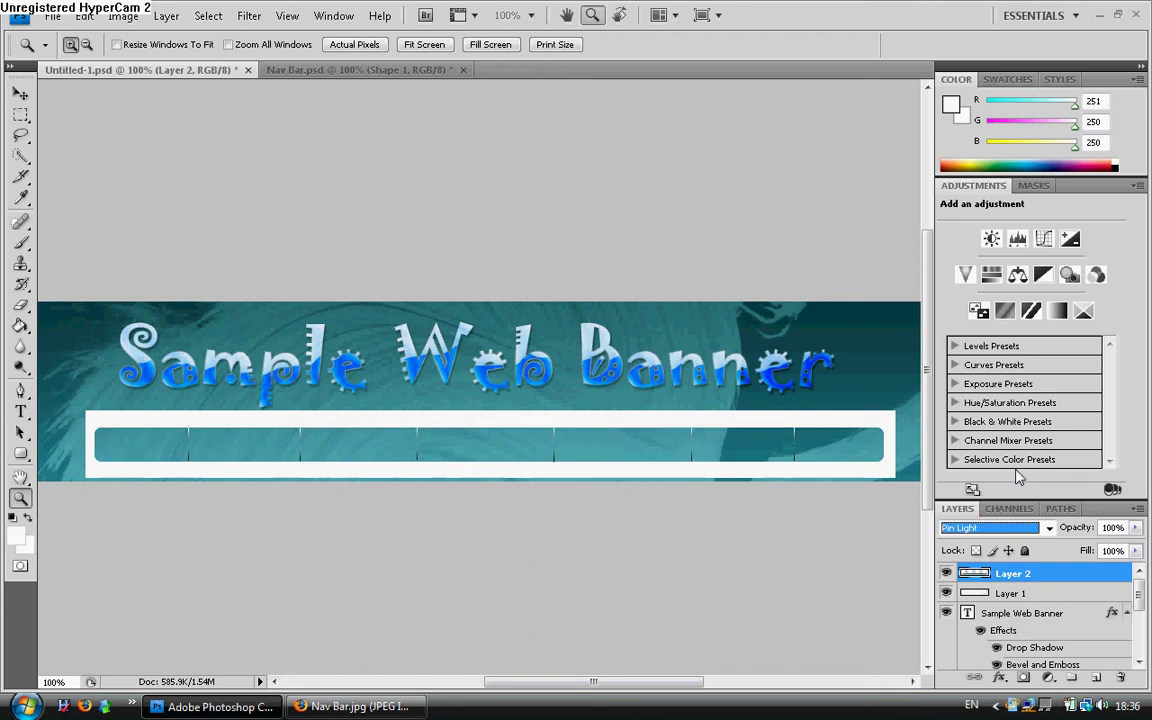
key("Up")
key("Up")
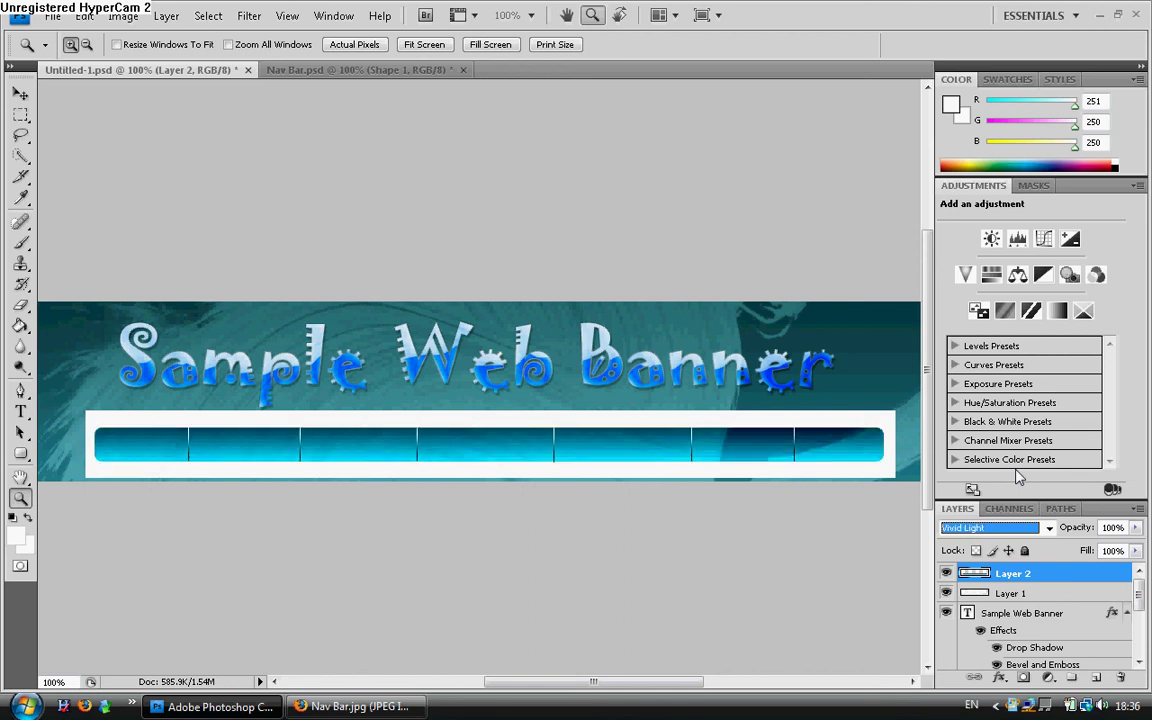
key("Up")
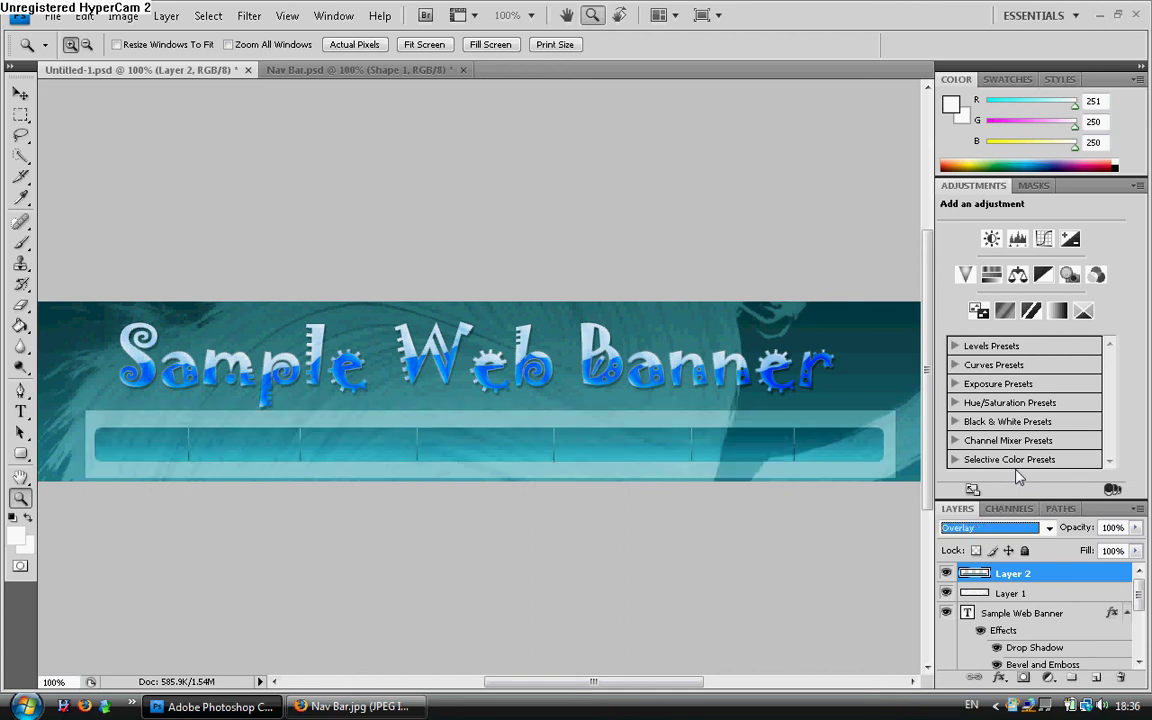
key("Up")
key("Up")
key("Up")
key("Up")
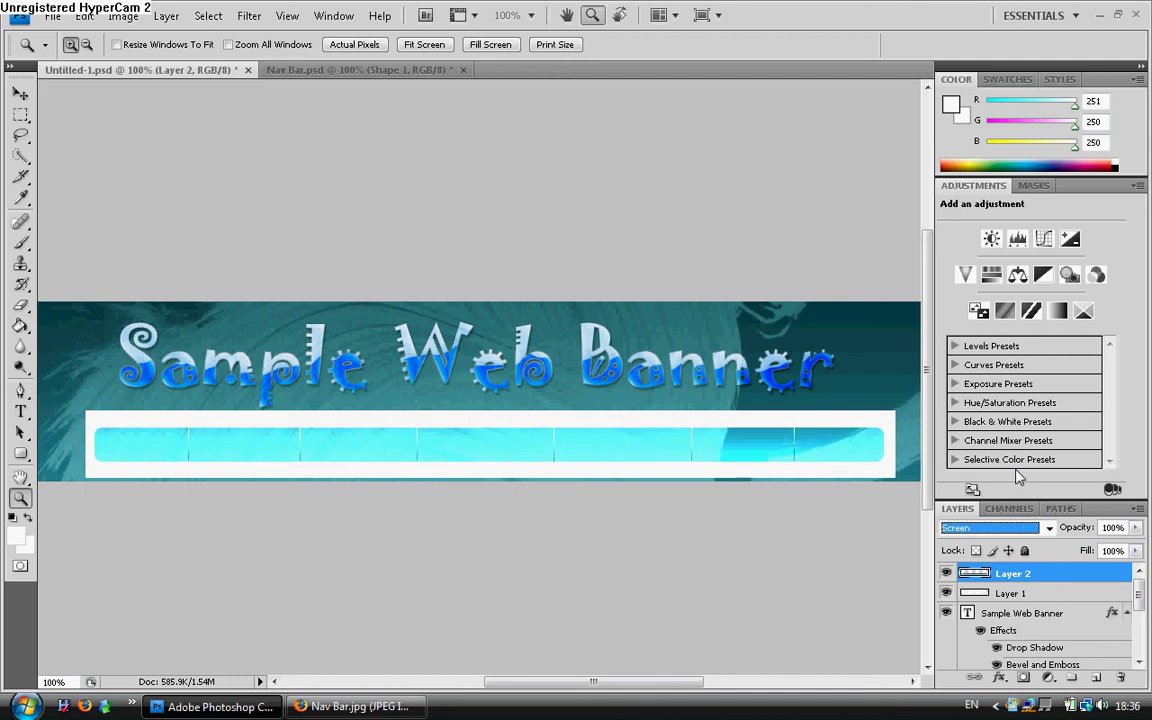
key("Up")
key("Up")
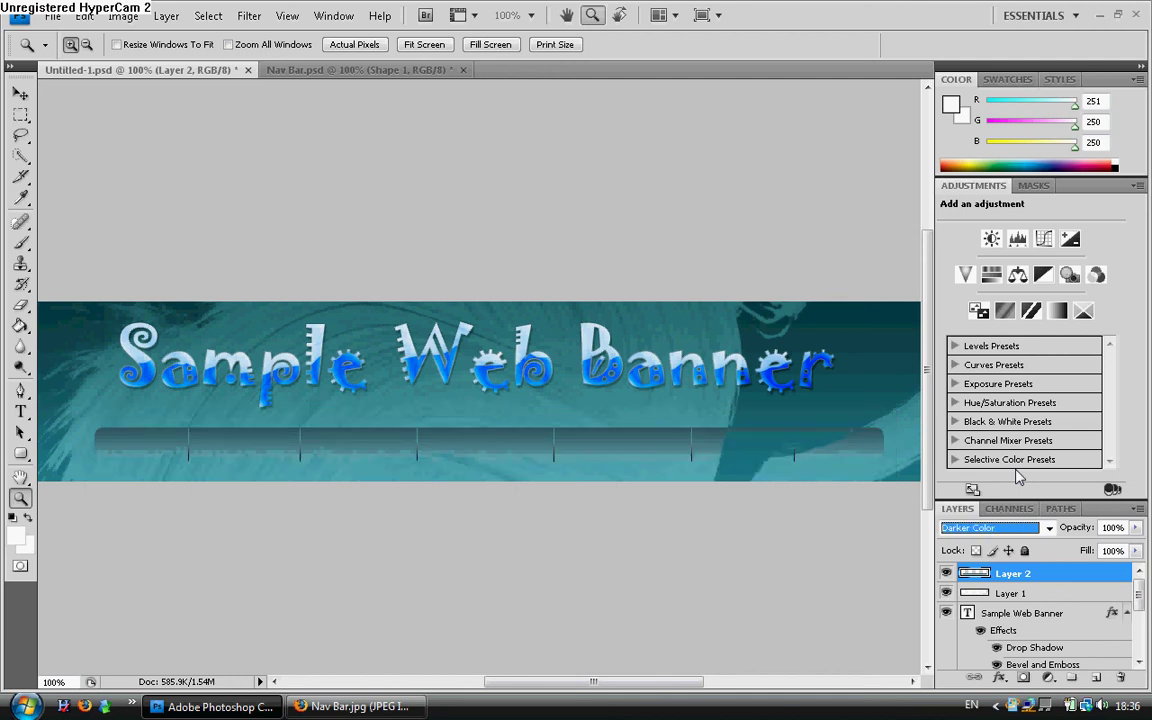
key("Up")
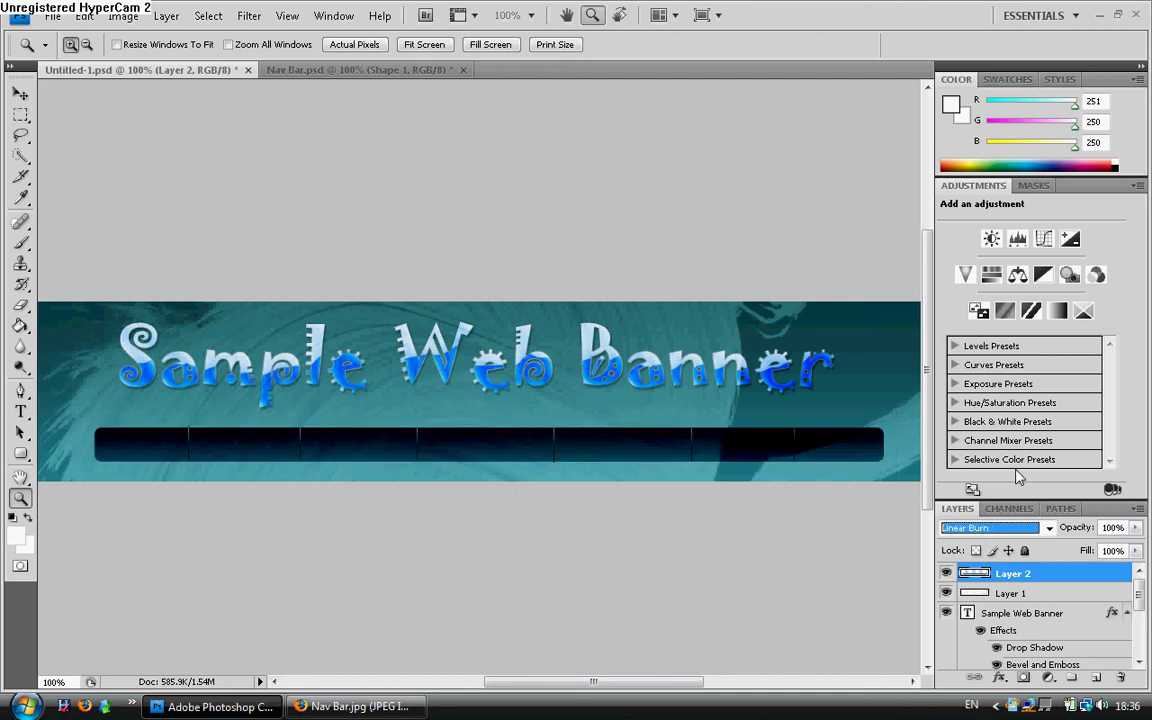
key("Up")
key("Up")
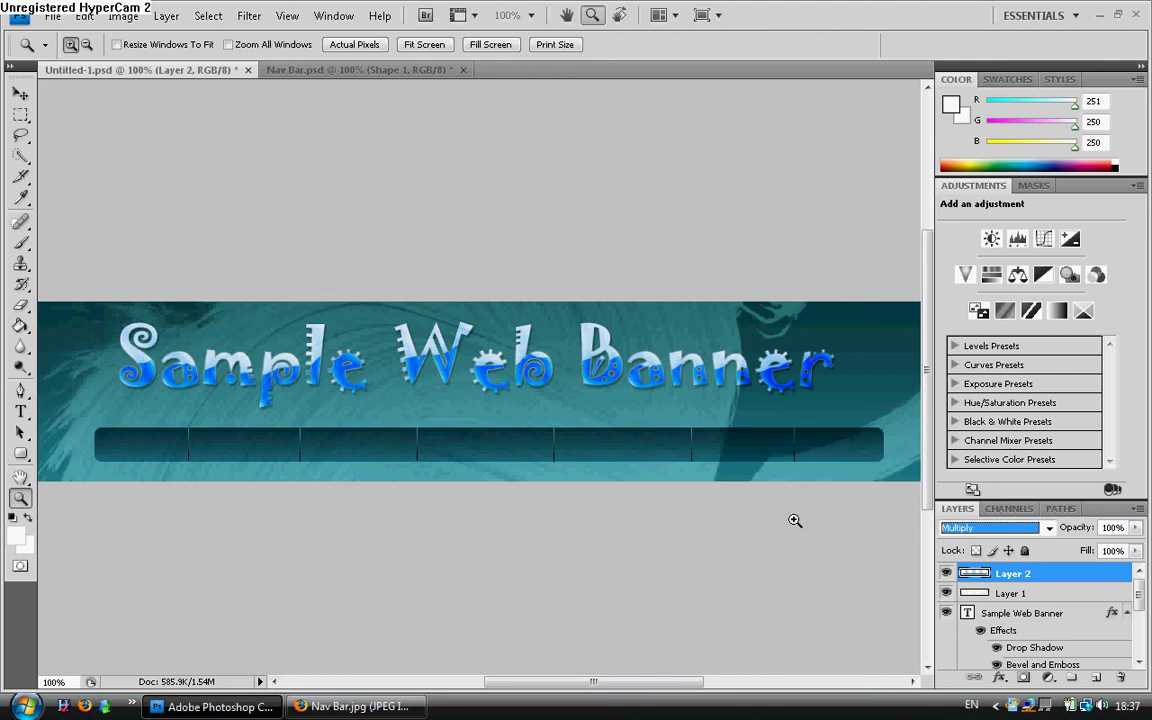
Create a 'Home' text box across the nav bar and set it to 24 pt
left_click(20, 411)
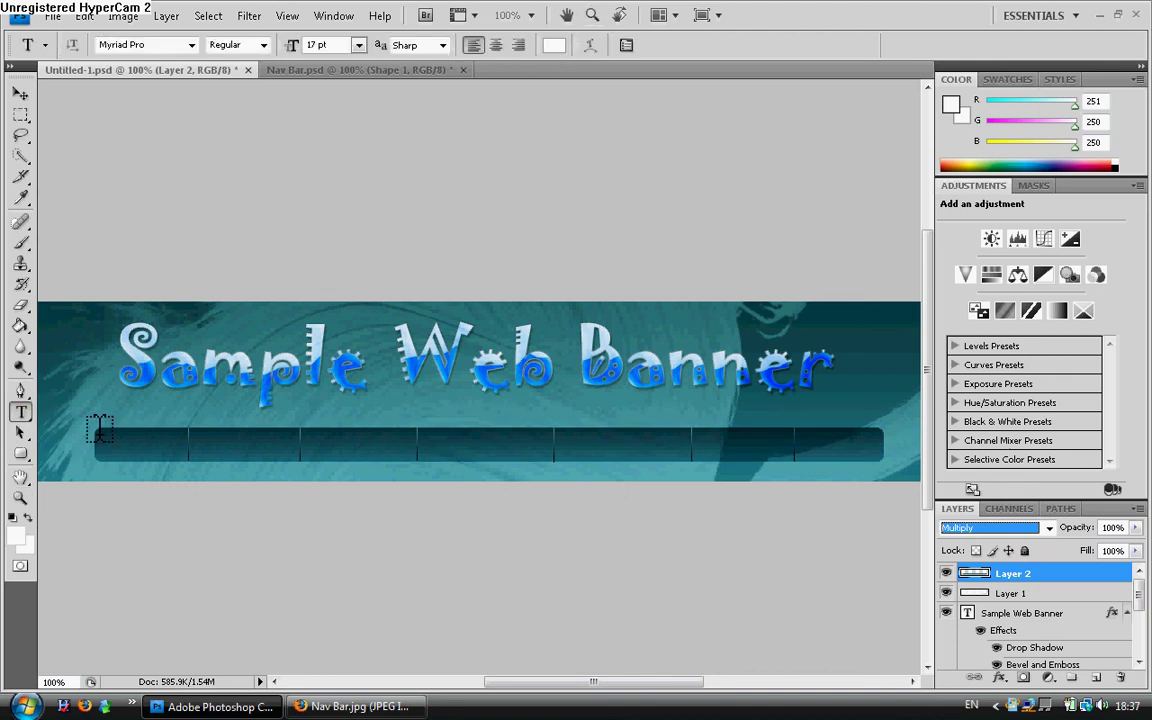
left_click_drag(97, 427, 503, 426)
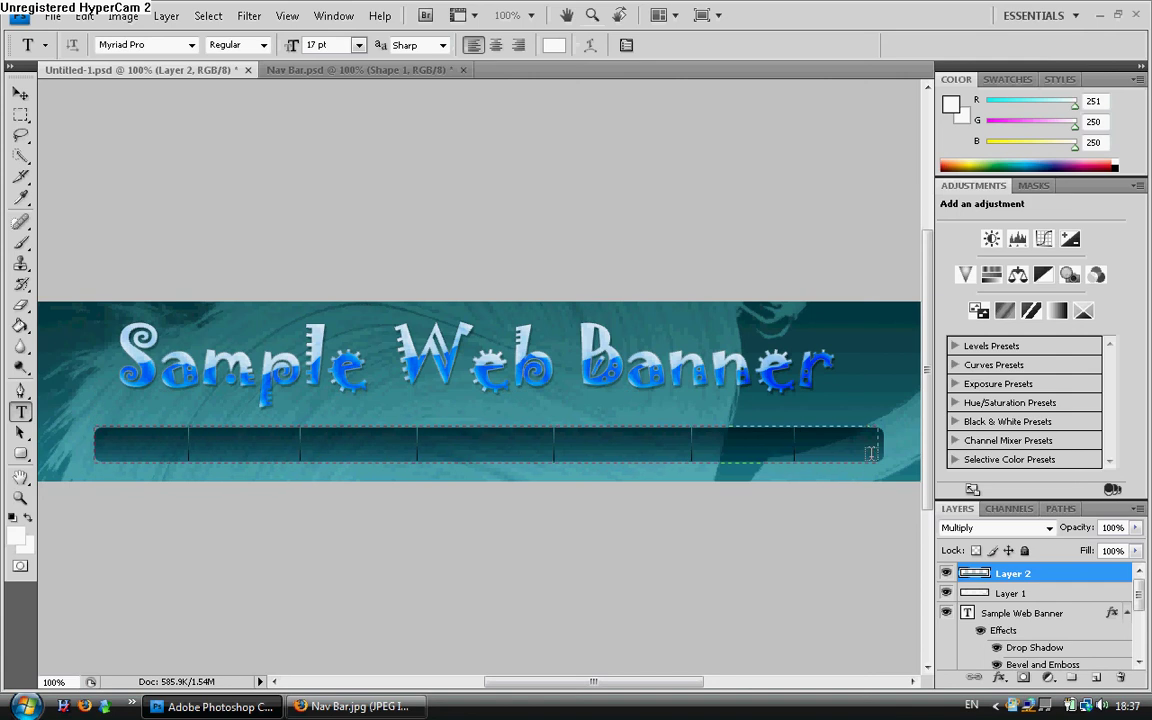
left_click_drag(871, 453, 882, 462)
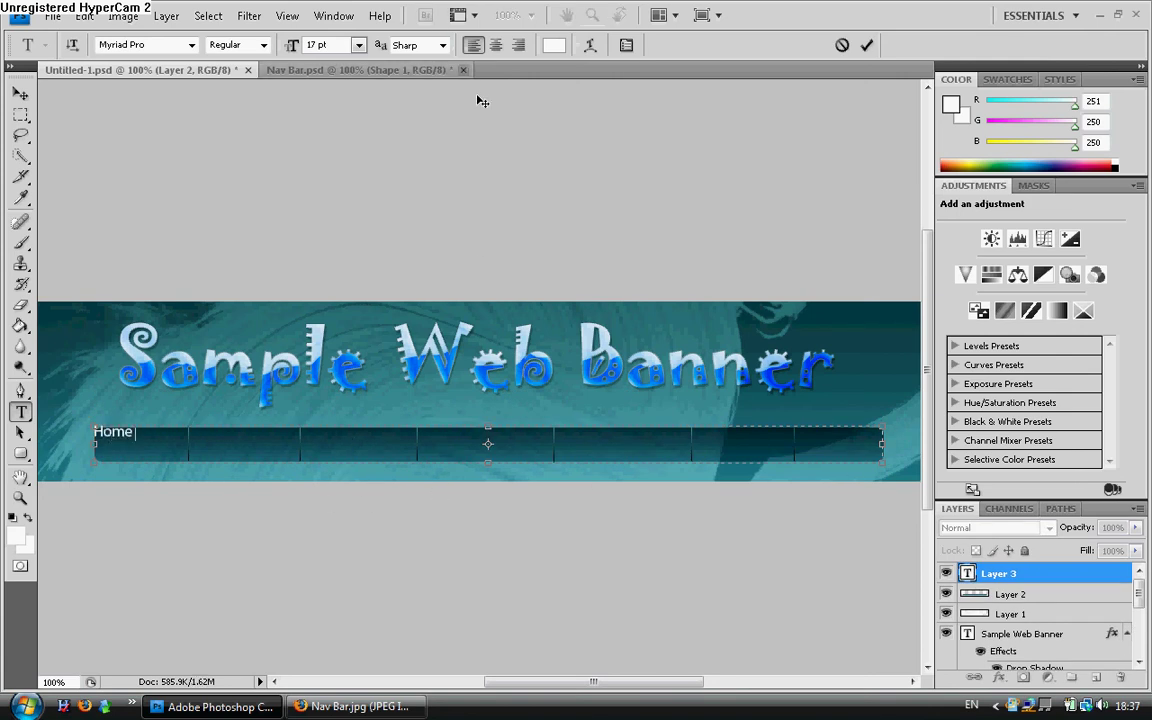
double_click(112, 432)
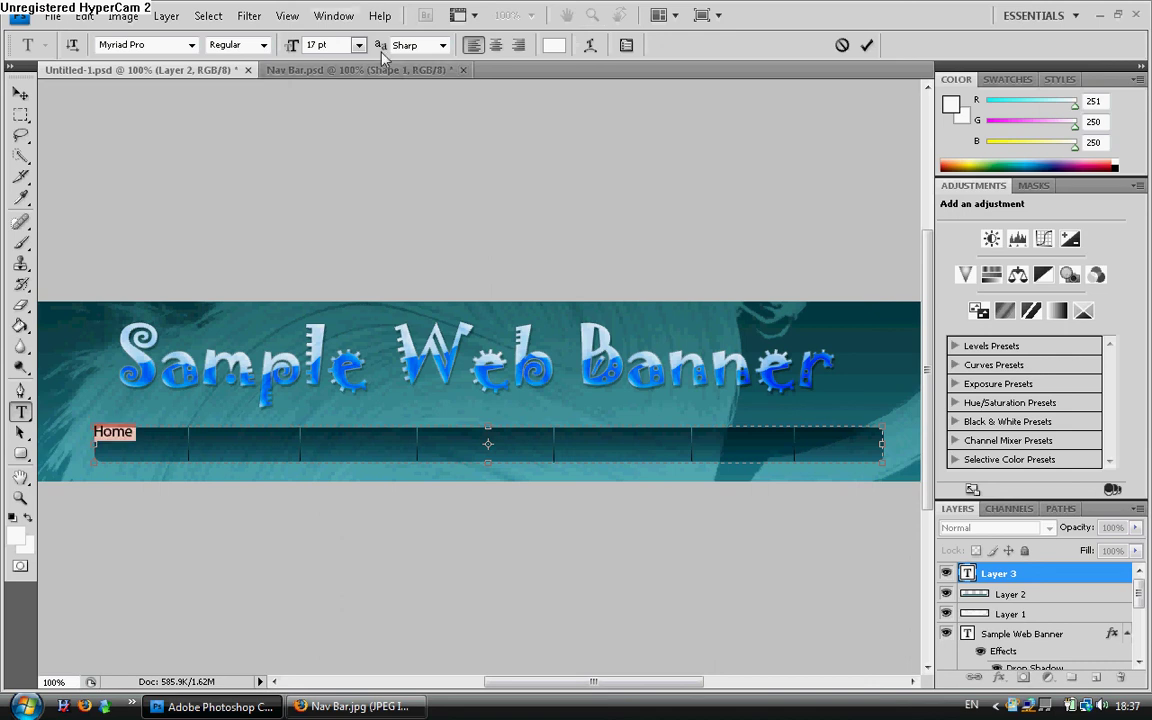
left_click(358, 45)
left_click(378, 251)
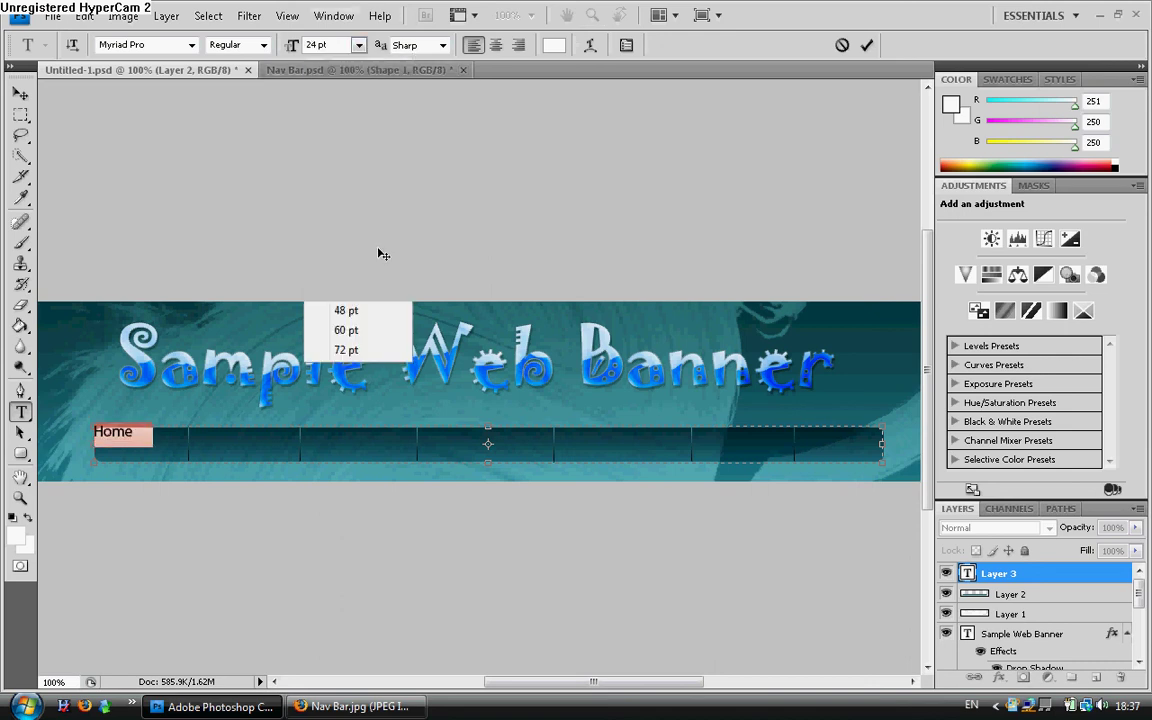
left_click(866, 45)
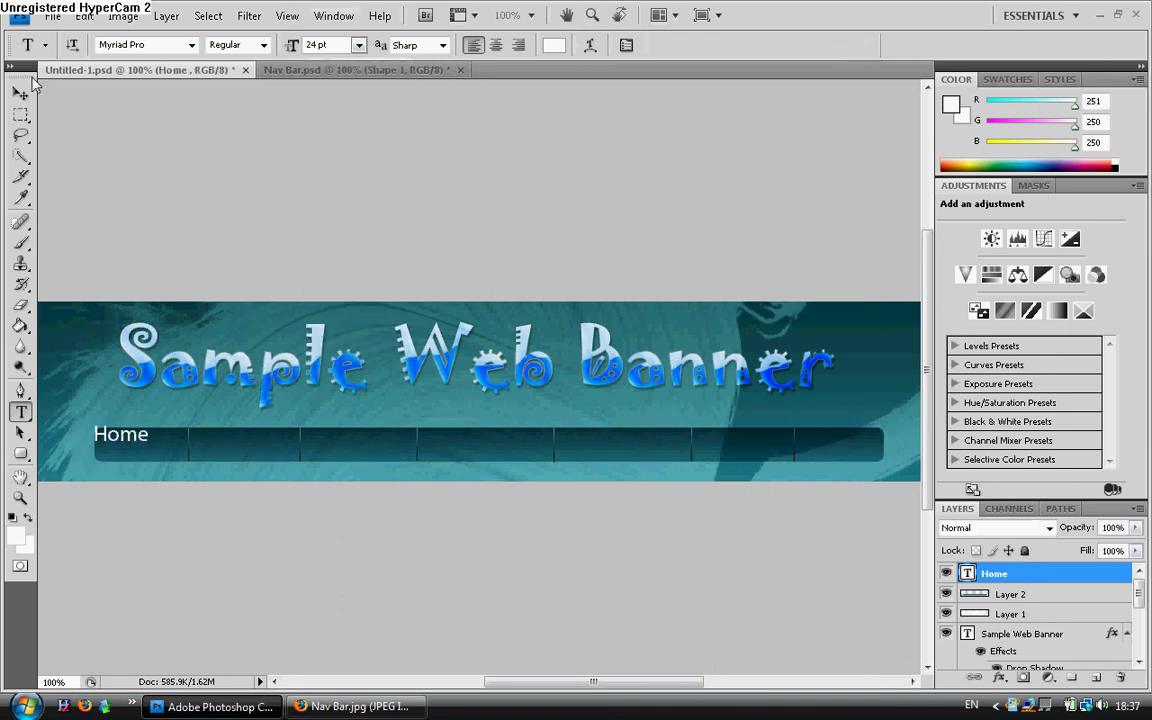
Position the Home label centred in the nav bar's first section
left_click(20, 93)
left_click_drag(160, 437, 169, 453)
key("Down")
key("Down")
key("Down")
key("Down")
key("Down")
key("Down")
key("Down")
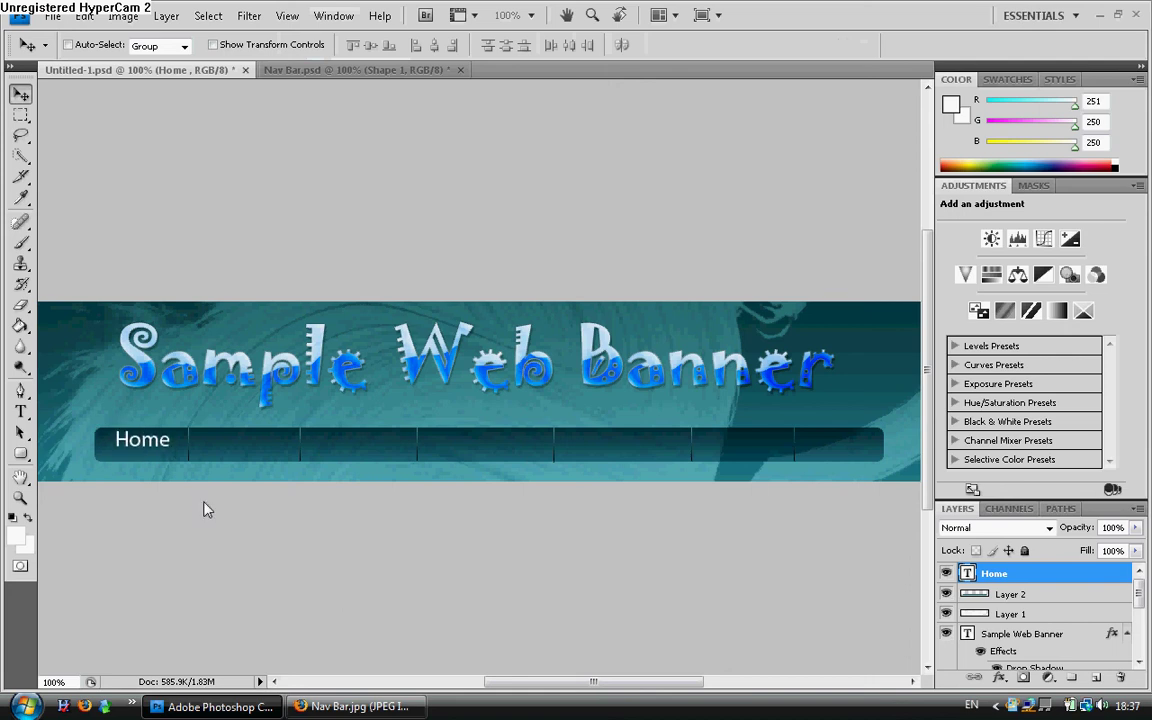
key("Left")
key("Left")
key("Up")
key("Left")
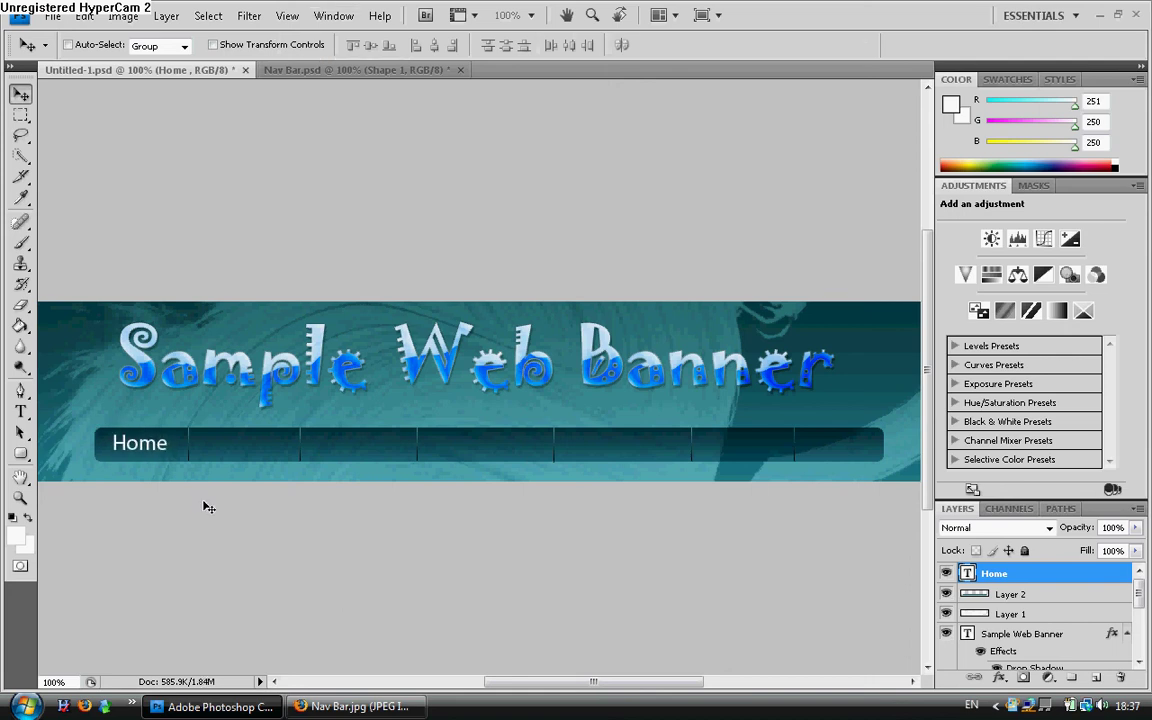
Add 'About Us' after Home in the same 24 pt text layer and commit it
left_click(20, 432)
left_click(20, 411)
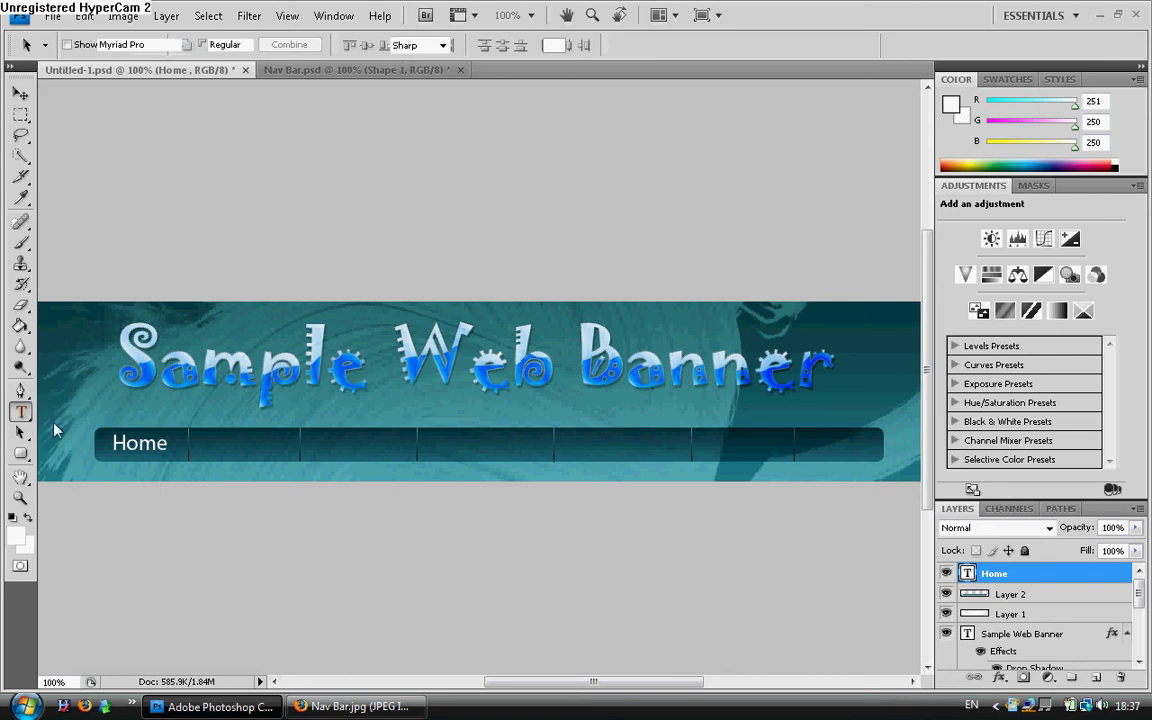
left_click(171, 447)
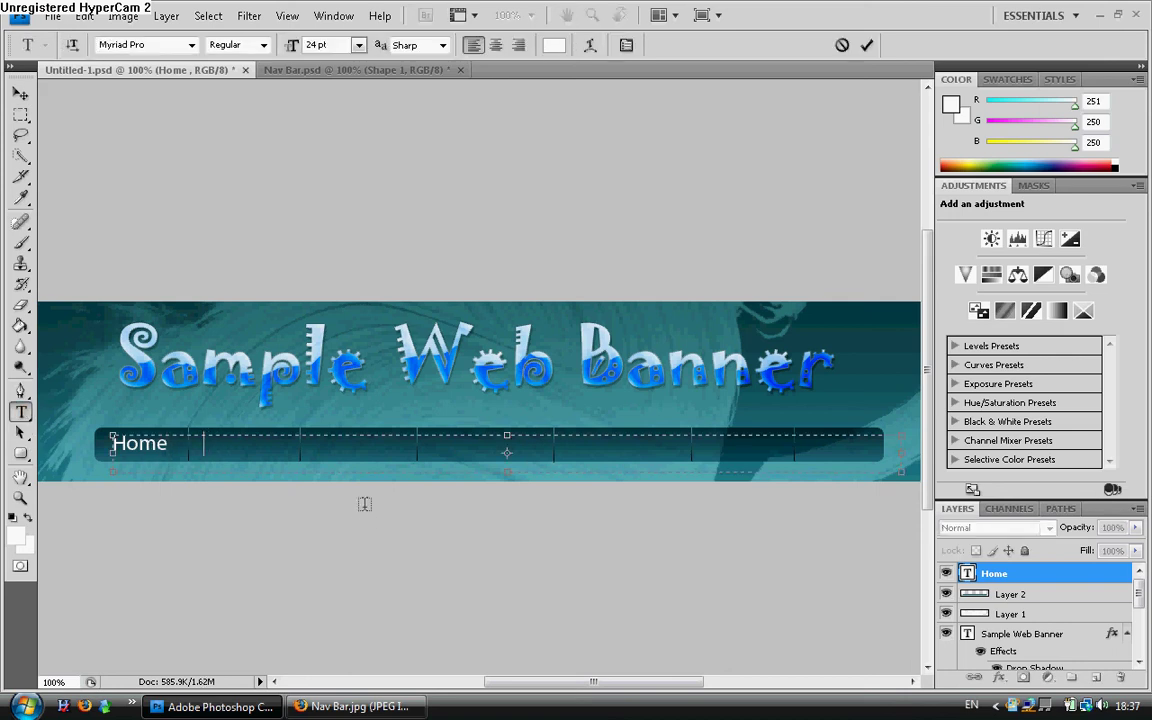
type("About Us")
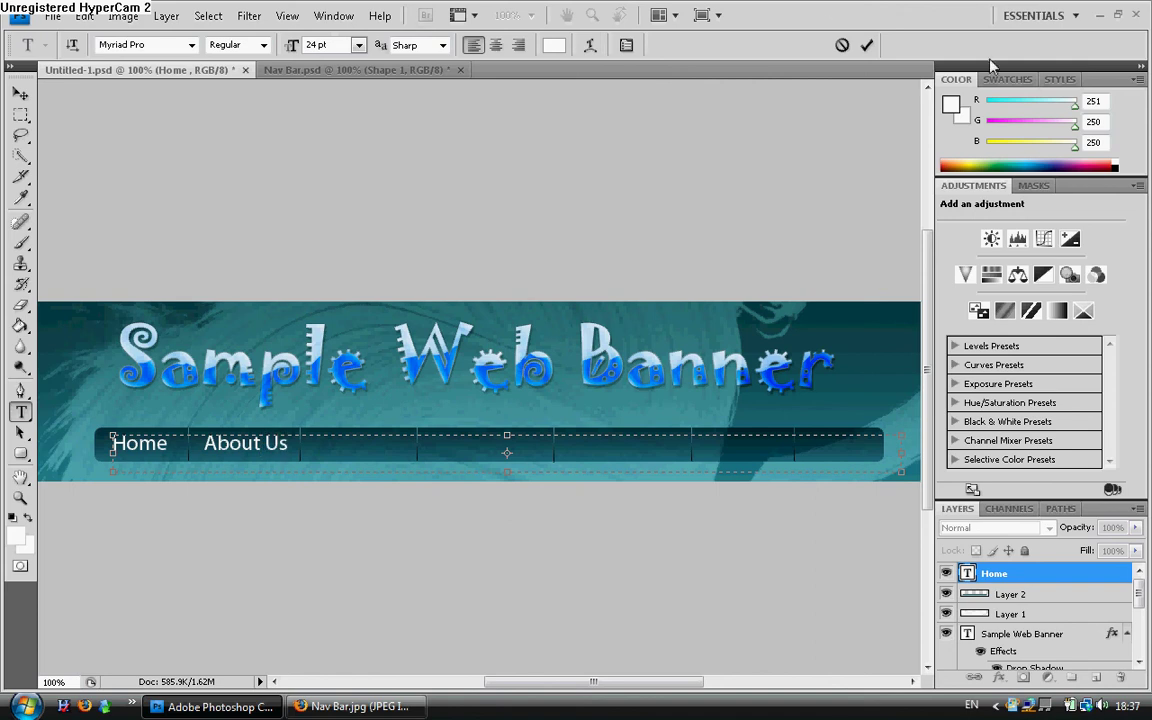
left_click(868, 45)
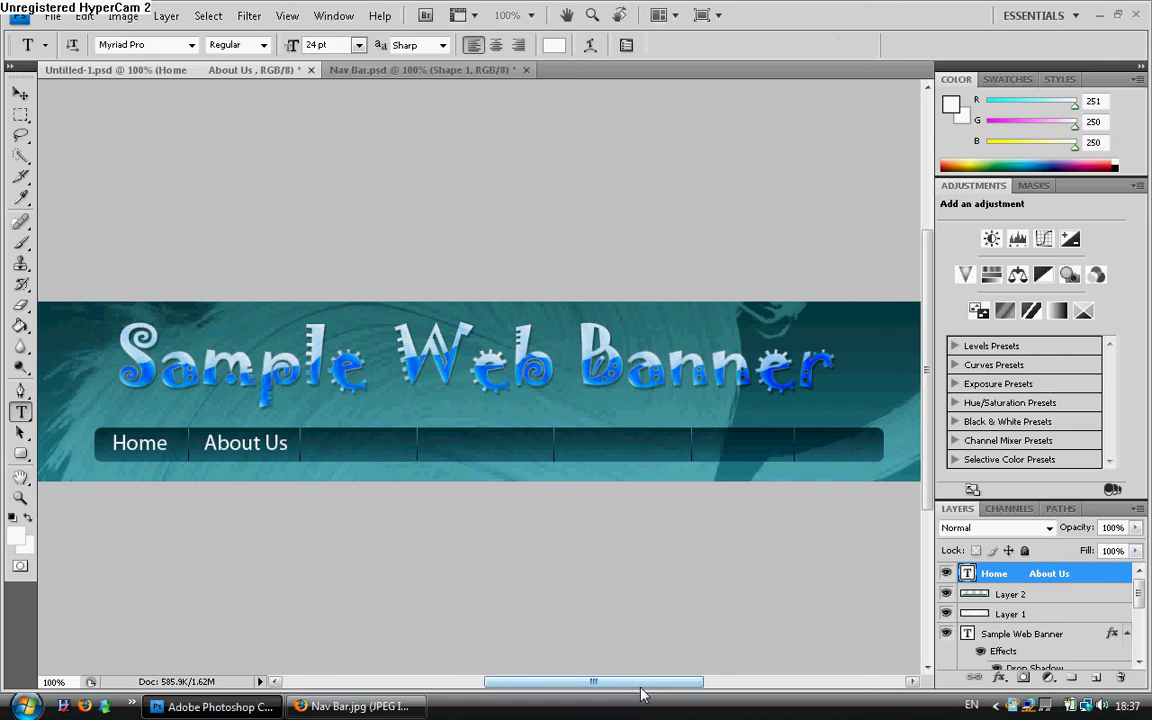
mouse_move(641, 682)
left_mouse_down()
mouse_move(620, 683)
mouse_move(658, 686)
mouse_move(643, 687)
left_mouse_up()
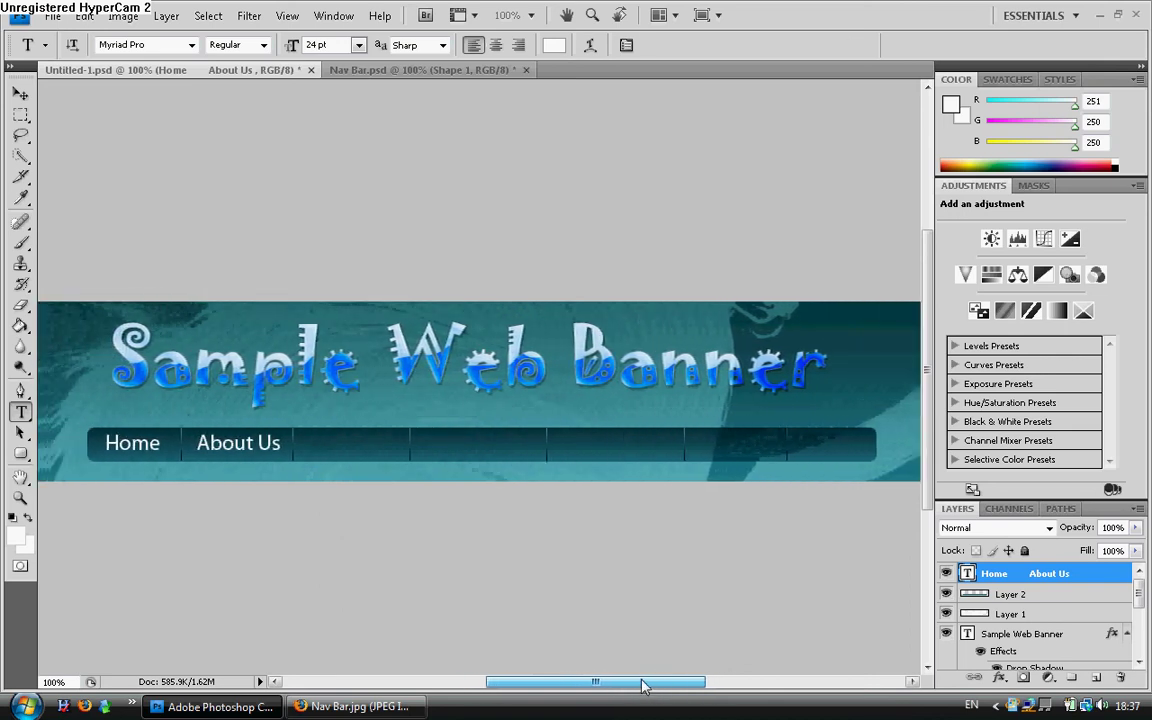